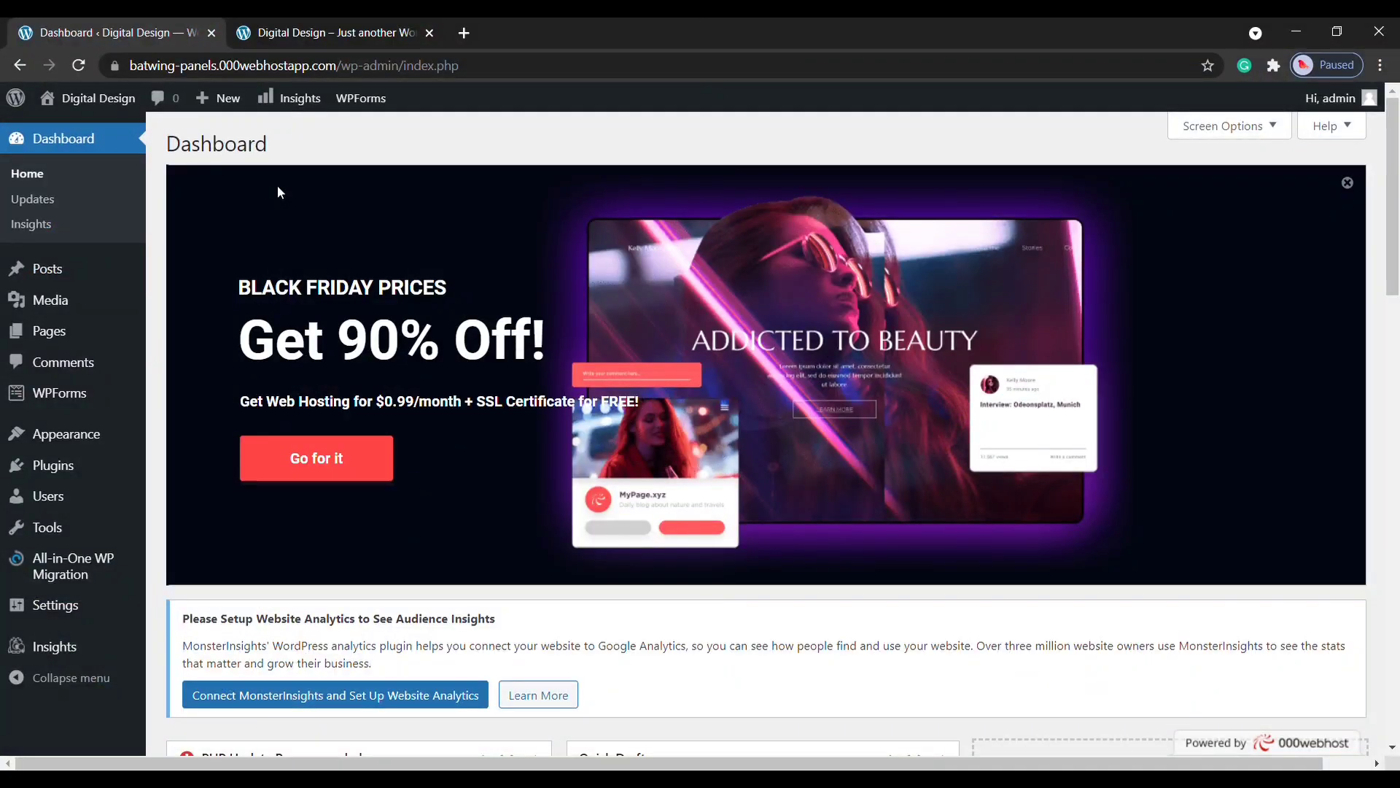
Move the default Sample Page to the Bin from the All Pages list
{"action": "scroll", "coordinate": [83, 362], "scroll_direction": "down", "scroll_amount": 8}
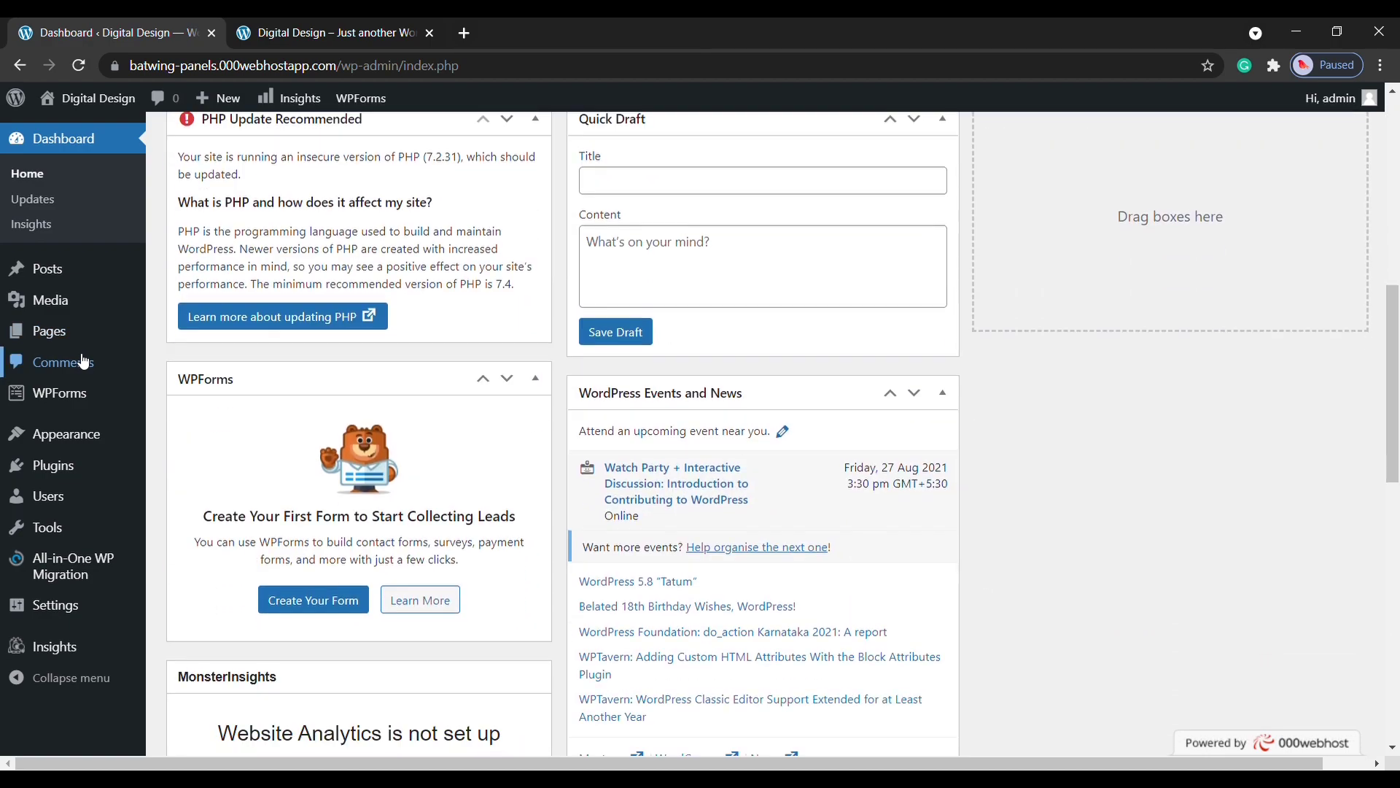
{"action": "scroll", "coordinate": [83, 362], "scroll_direction": "down", "scroll_amount": 10}
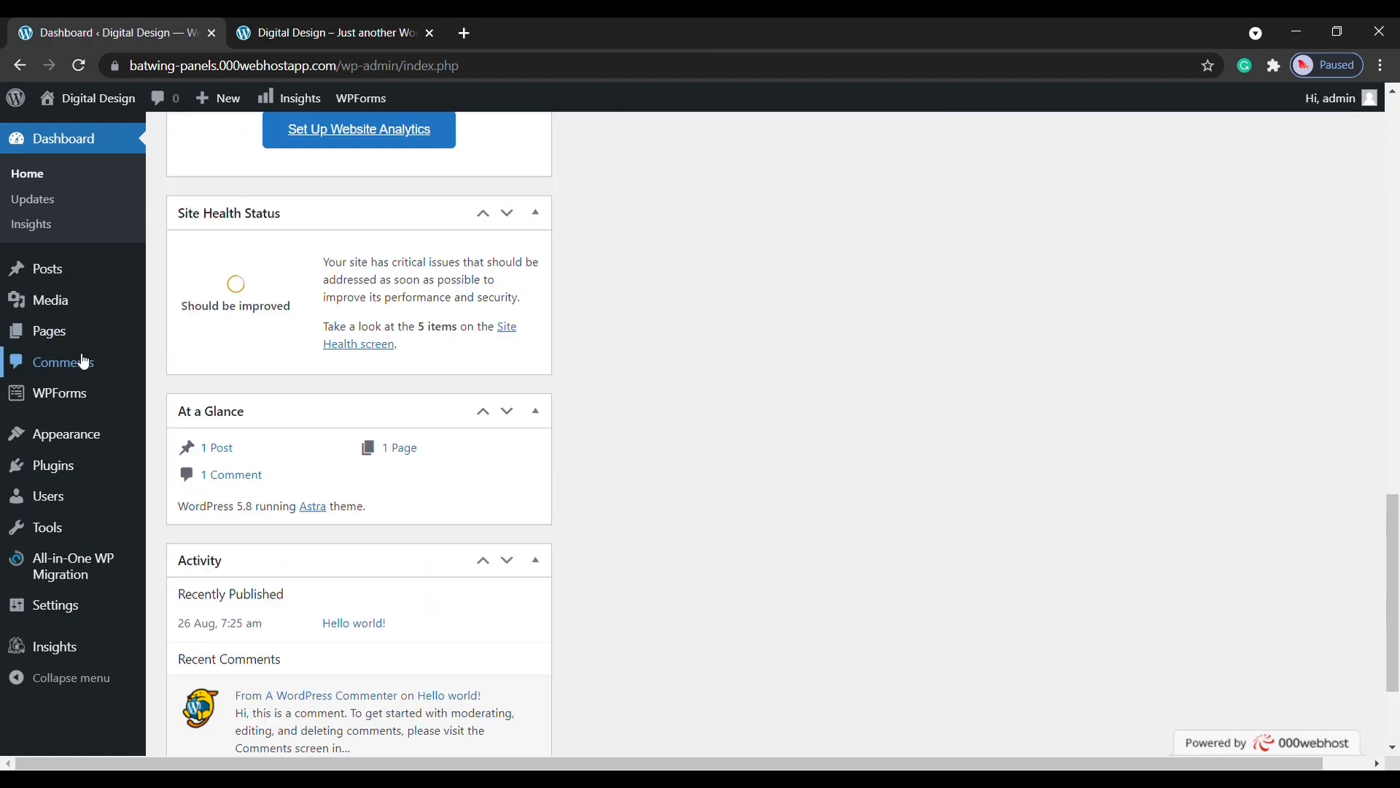
{"action": "scroll", "coordinate": [84, 362], "scroll_direction": "up", "scroll_amount": 18}
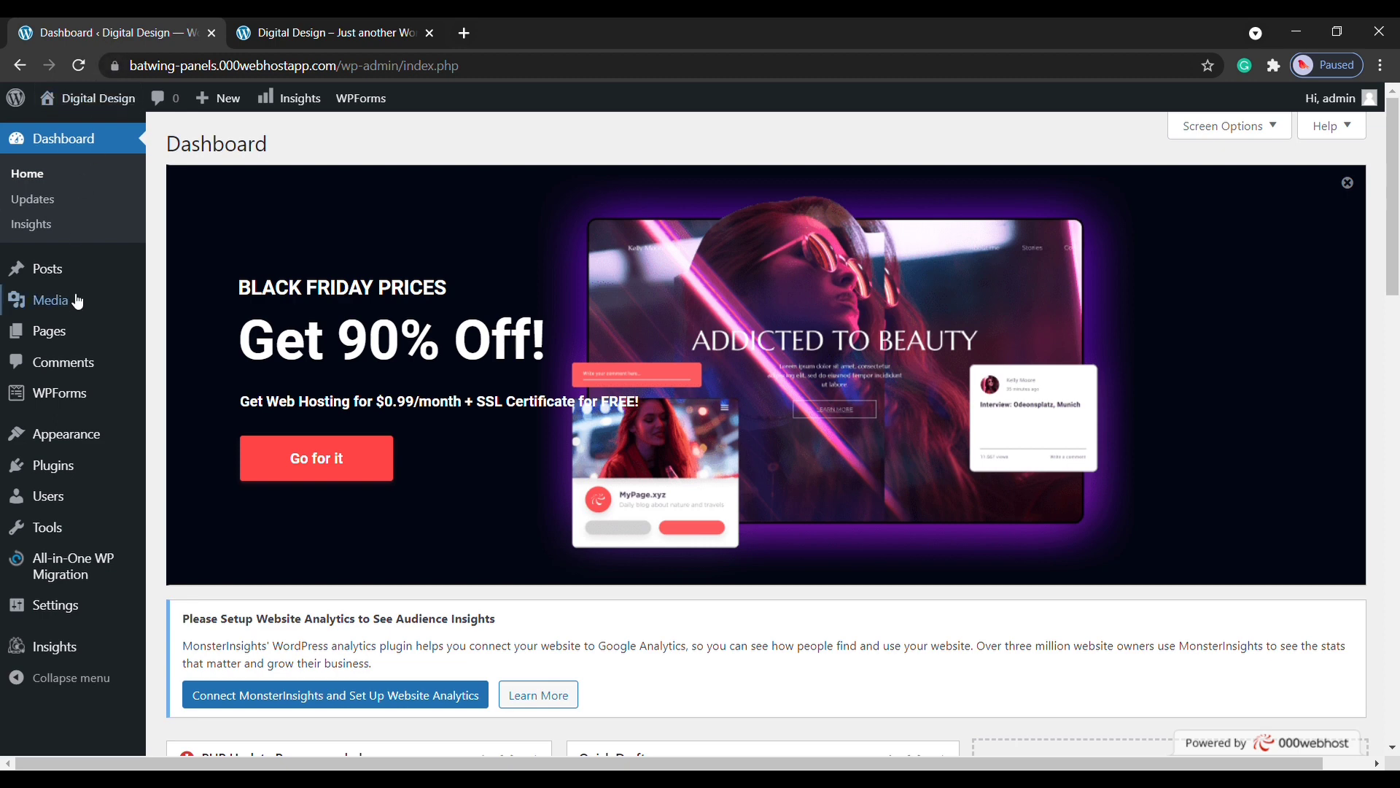
{"action": "mouse_move", "coordinate": [81, 336]}
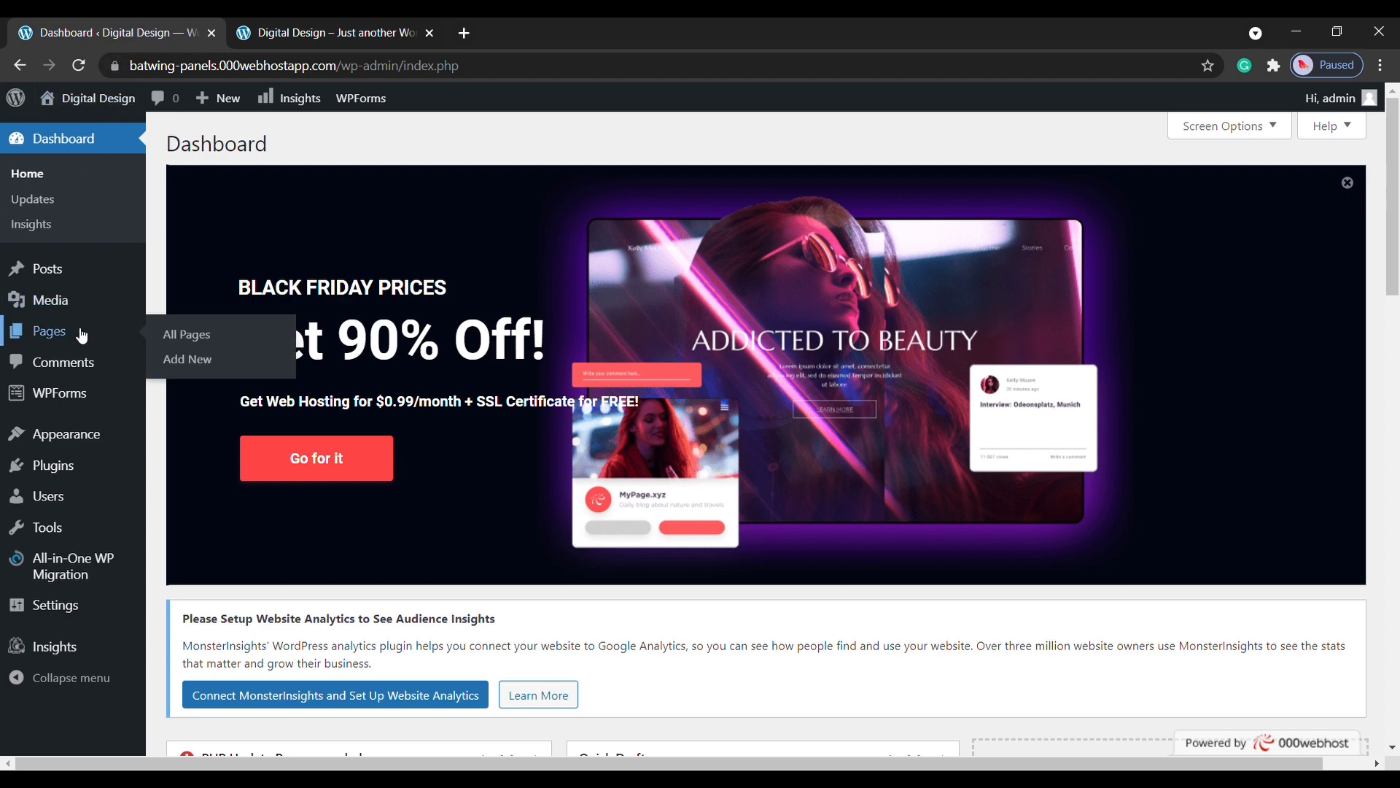
{"action": "left_click", "coordinate": [175, 342]}
{"action": "scroll", "coordinate": [463, 375], "scroll_direction": "down", "scroll_amount": 3}
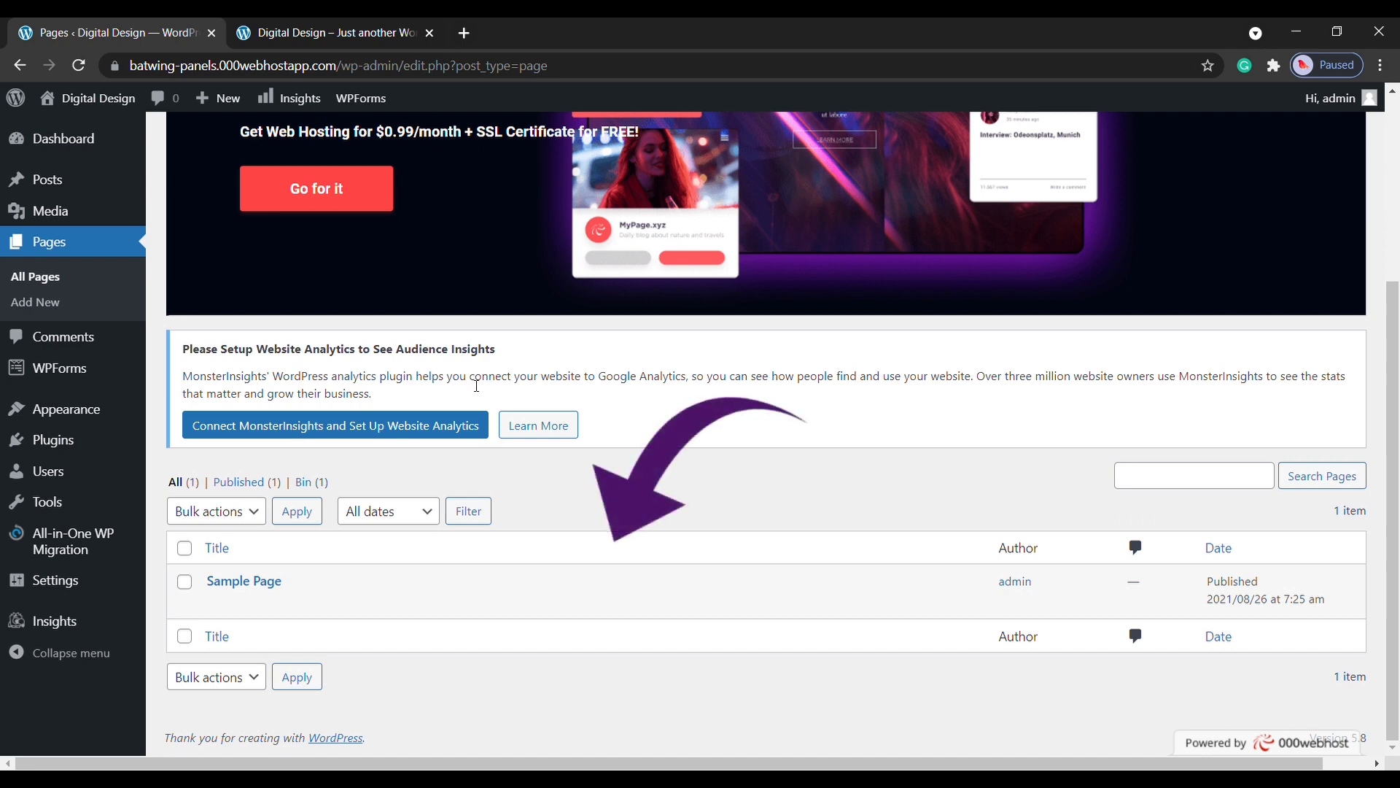
{"action": "mouse_move", "coordinate": [284, 581]}
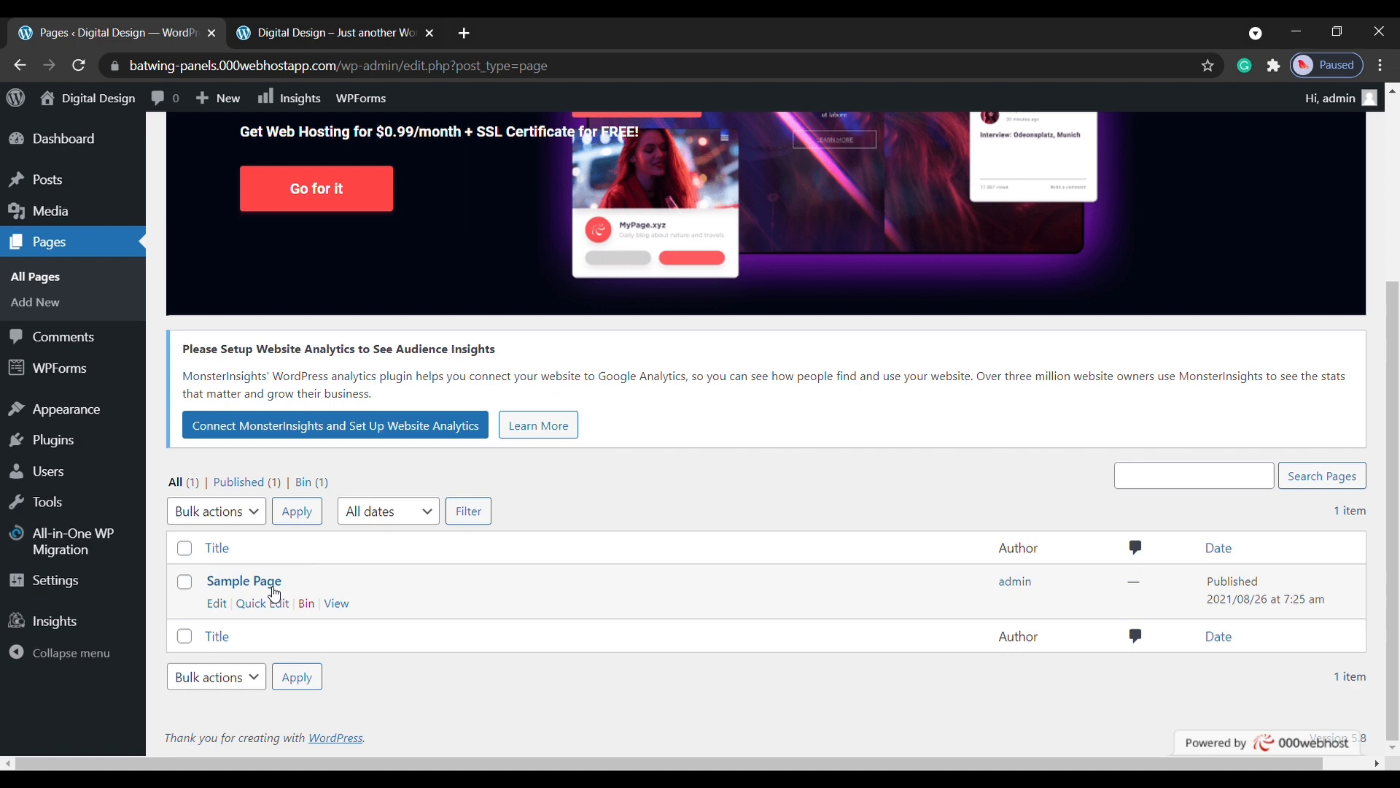
{"action": "left_click", "coordinate": [306, 604]}
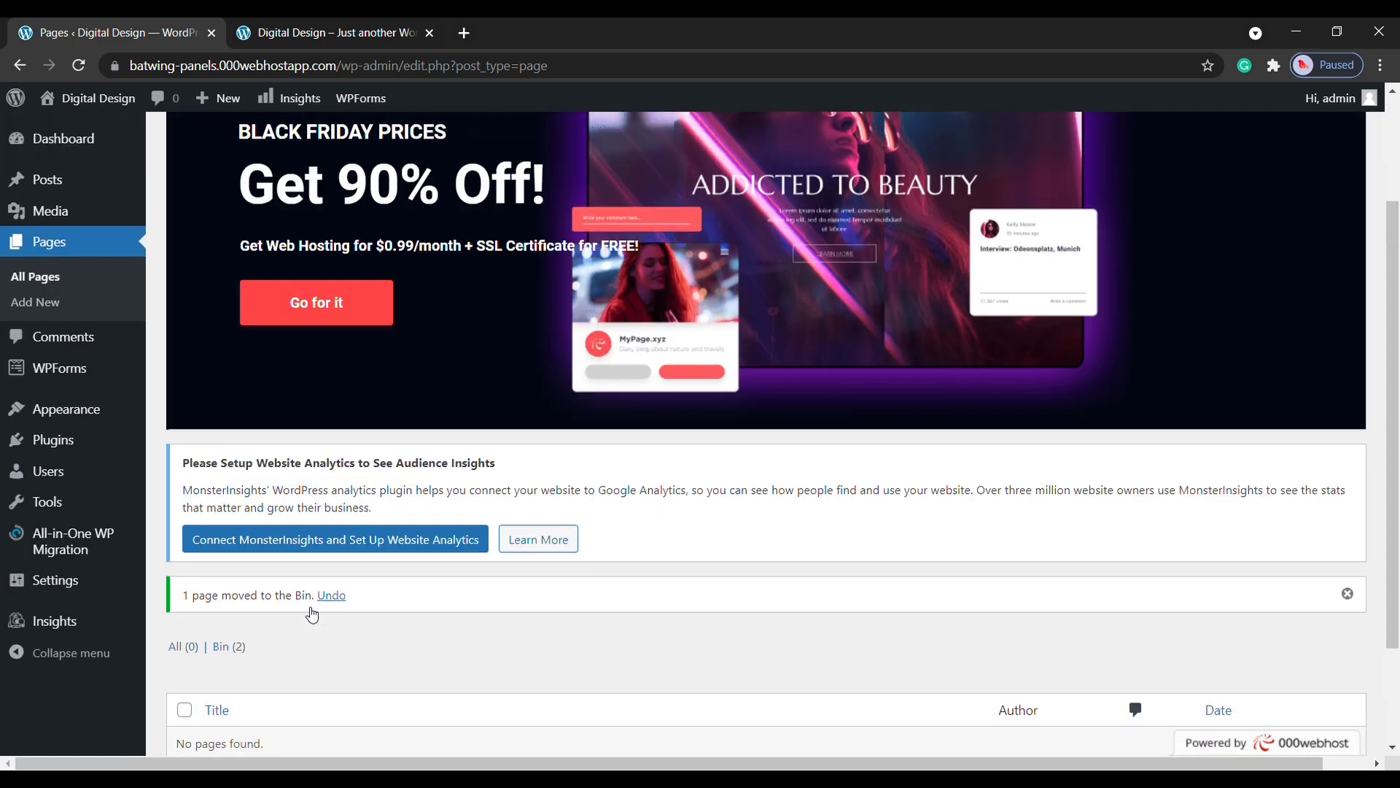
Reload the site's front page to confirm the Sample Page link is gone
{"action": "left_click", "coordinate": [301, 40]}
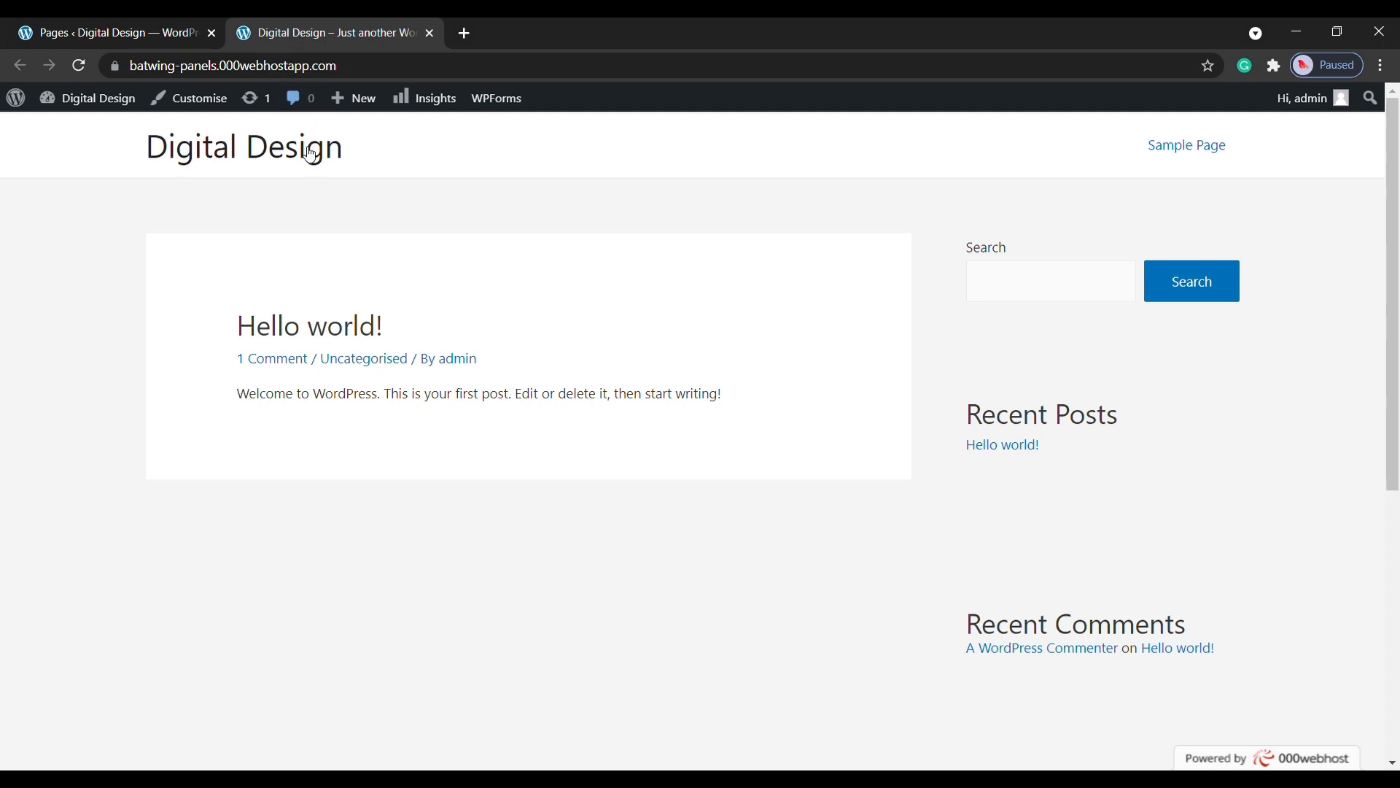
{"action": "left_click", "coordinate": [82, 68]}
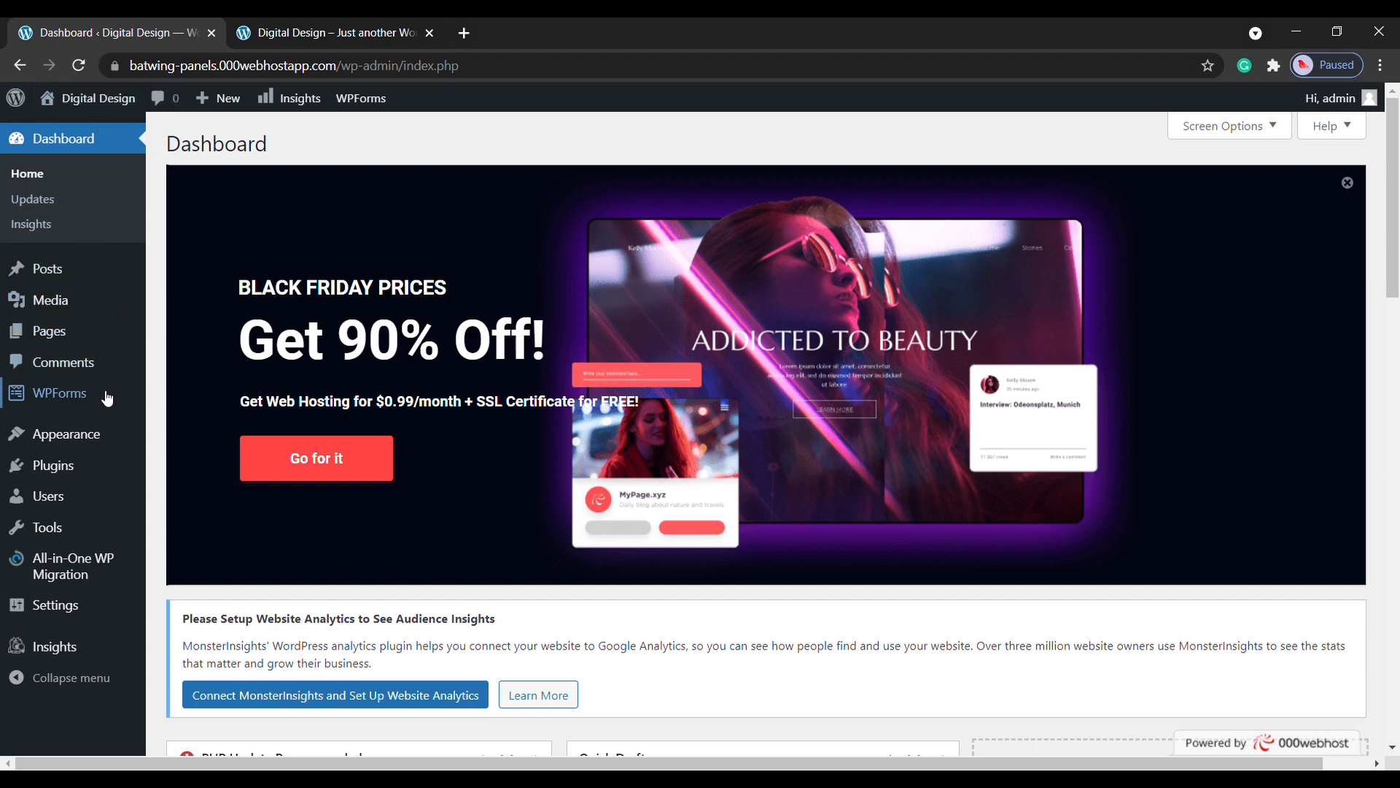
Search the theme directory for 'astra' via Appearance > Themes > Add New Theme
{"action": "mouse_move", "coordinate": [103, 431]}
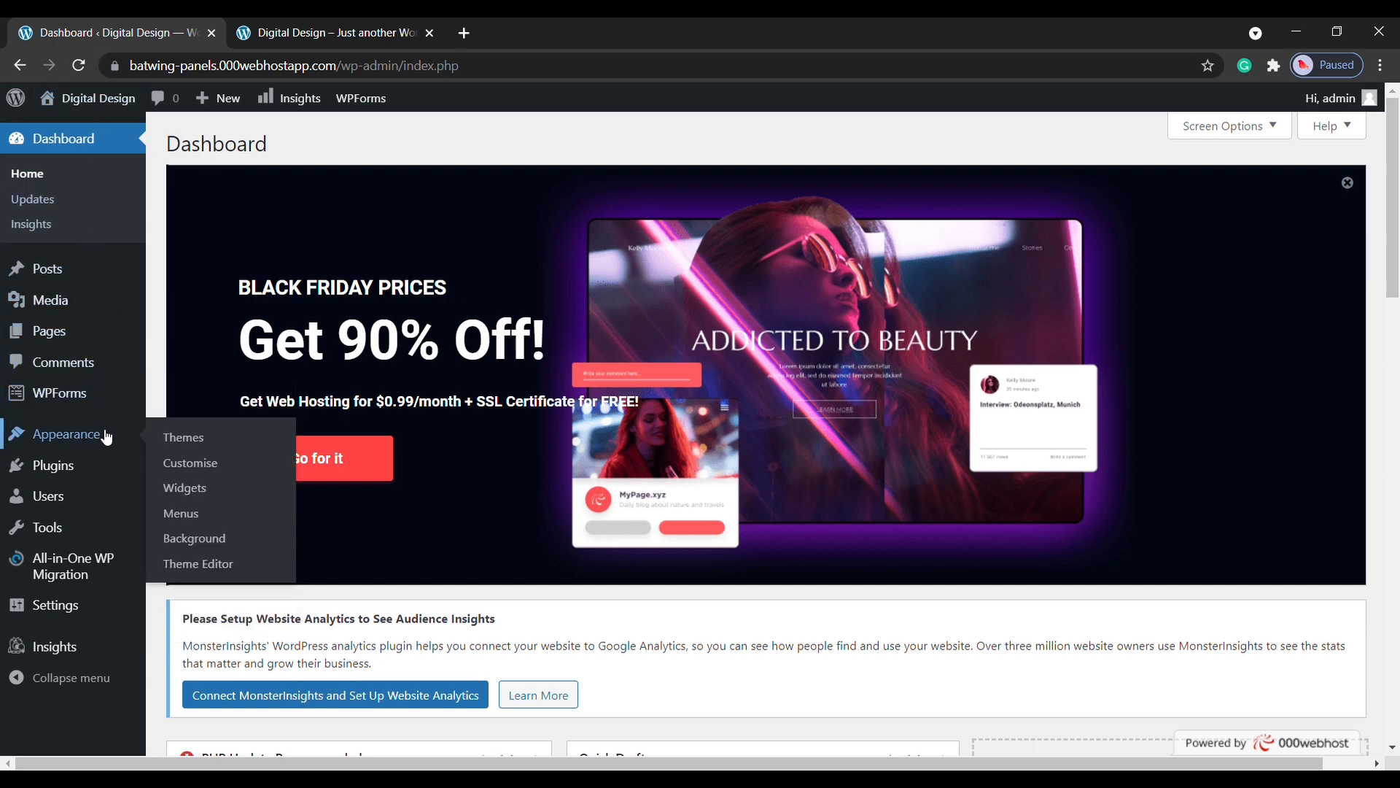
{"action": "left_click", "coordinate": [194, 447]}
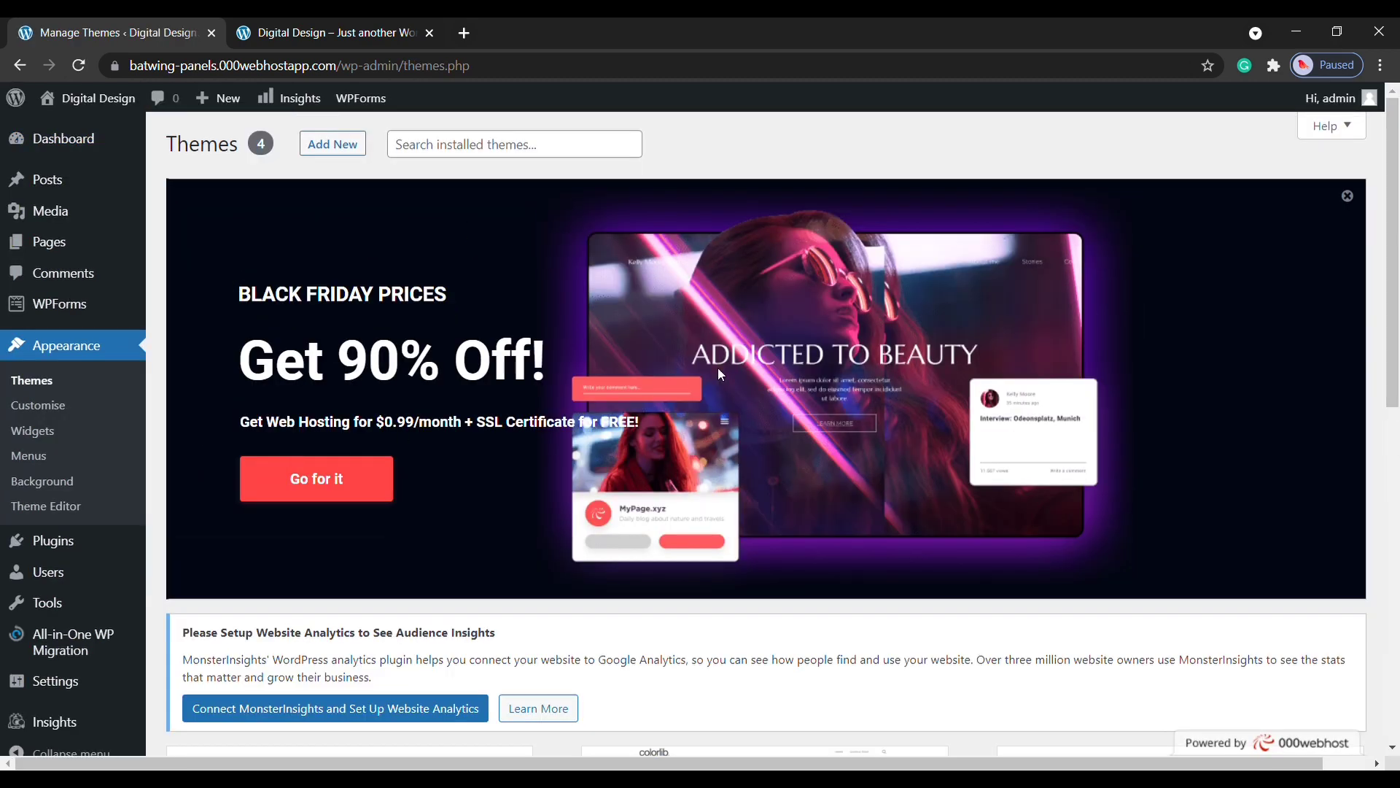
{"action": "scroll", "coordinate": [786, 373], "scroll_direction": "down", "scroll_amount": 8}
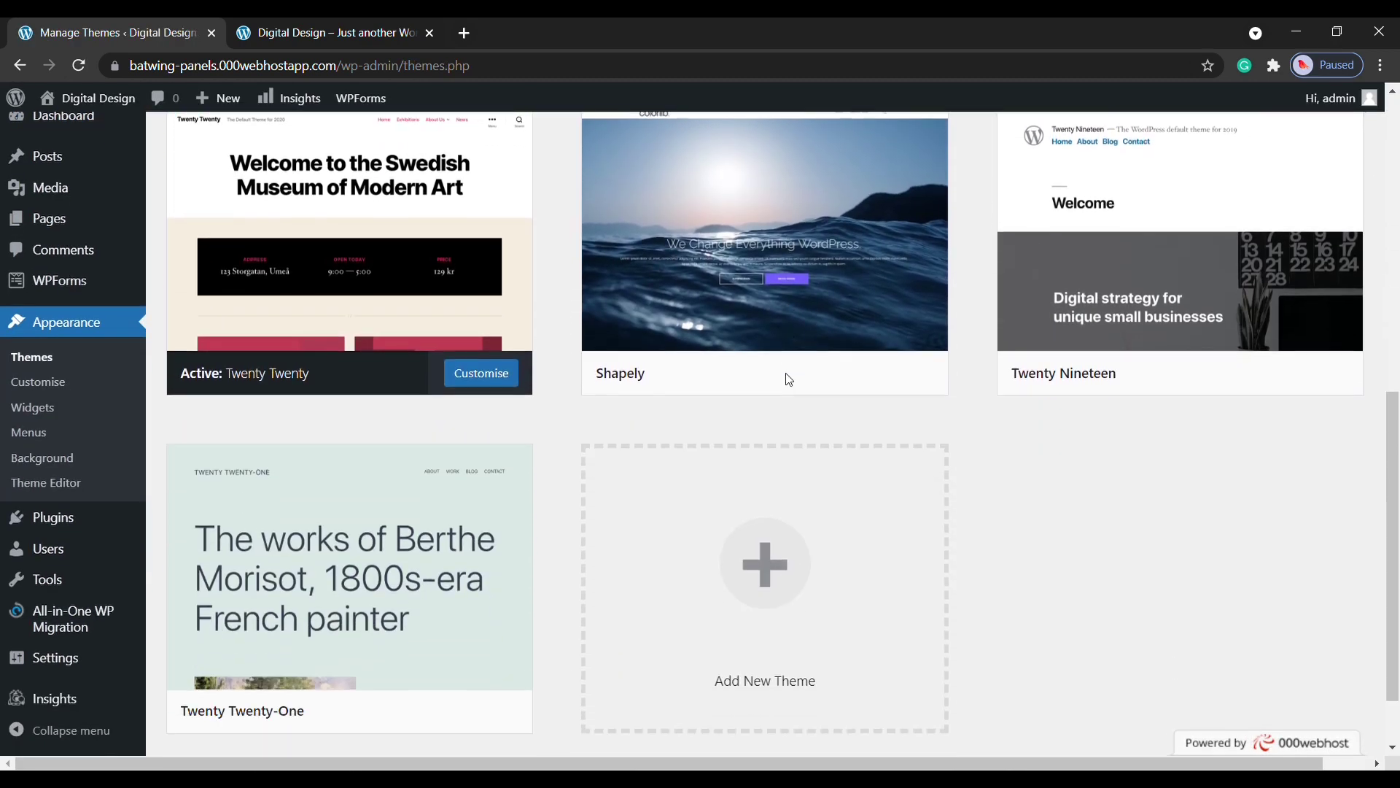
{"action": "scroll", "coordinate": [785, 379], "scroll_direction": "up", "scroll_amount": 1}
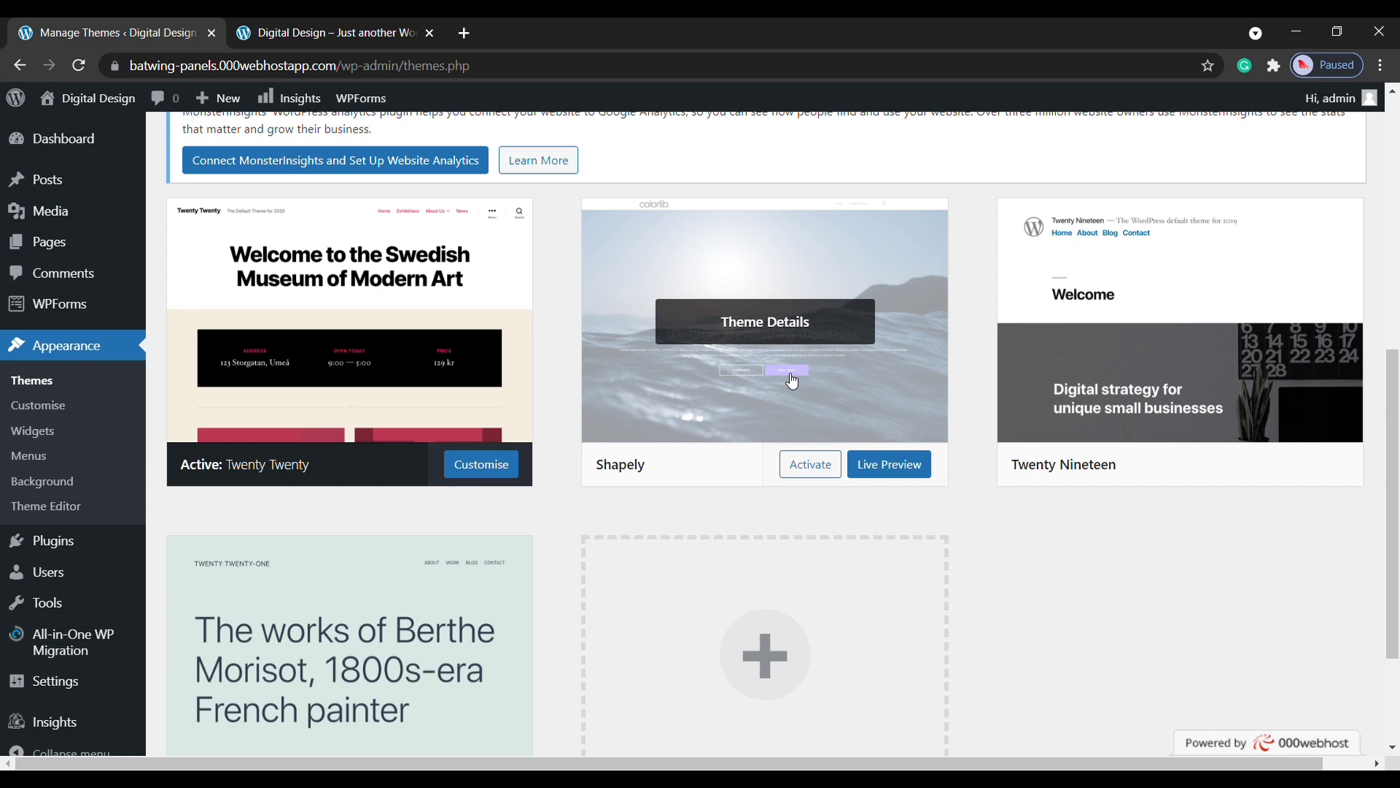
{"action": "scroll", "coordinate": [792, 381], "scroll_direction": "down", "scroll_amount": 2}
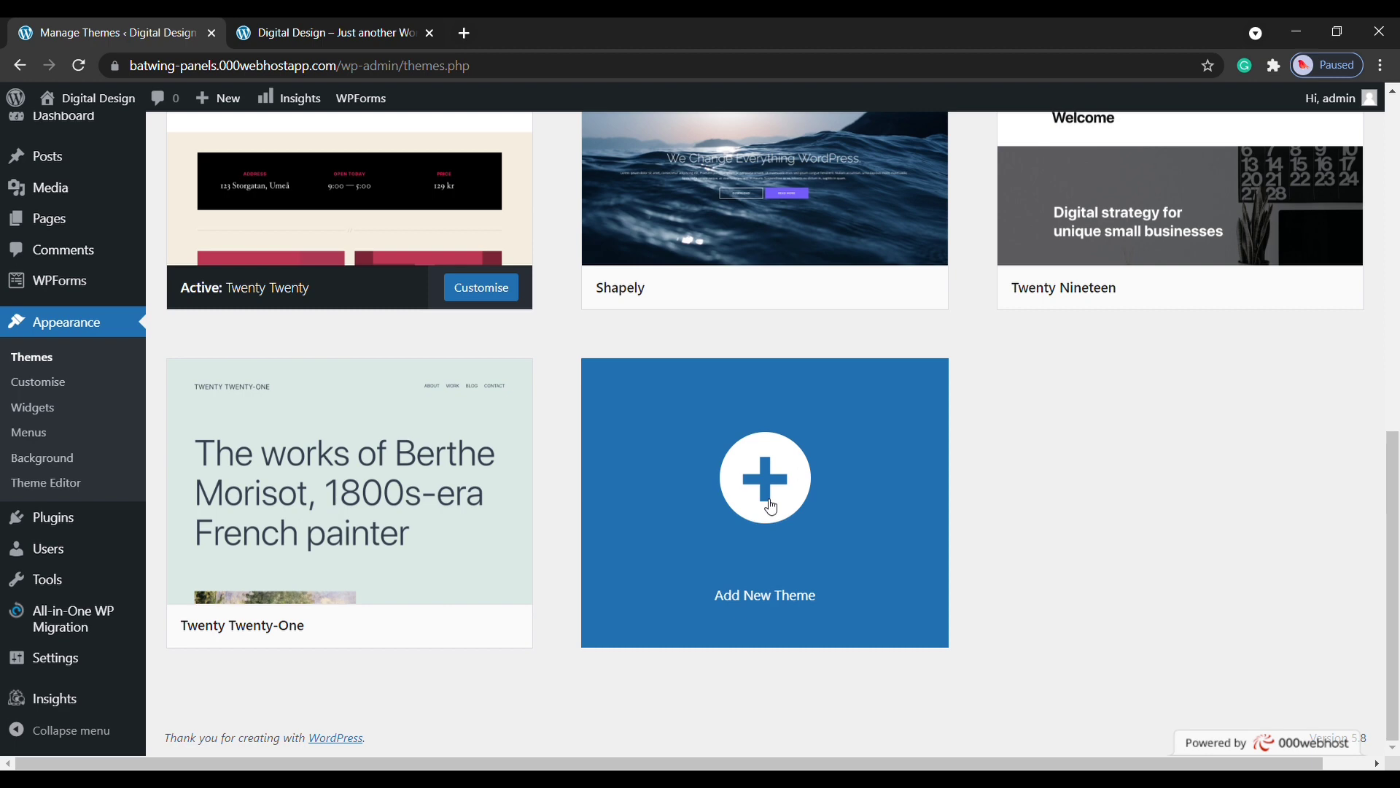
{"action": "left_click", "coordinate": [771, 507]}
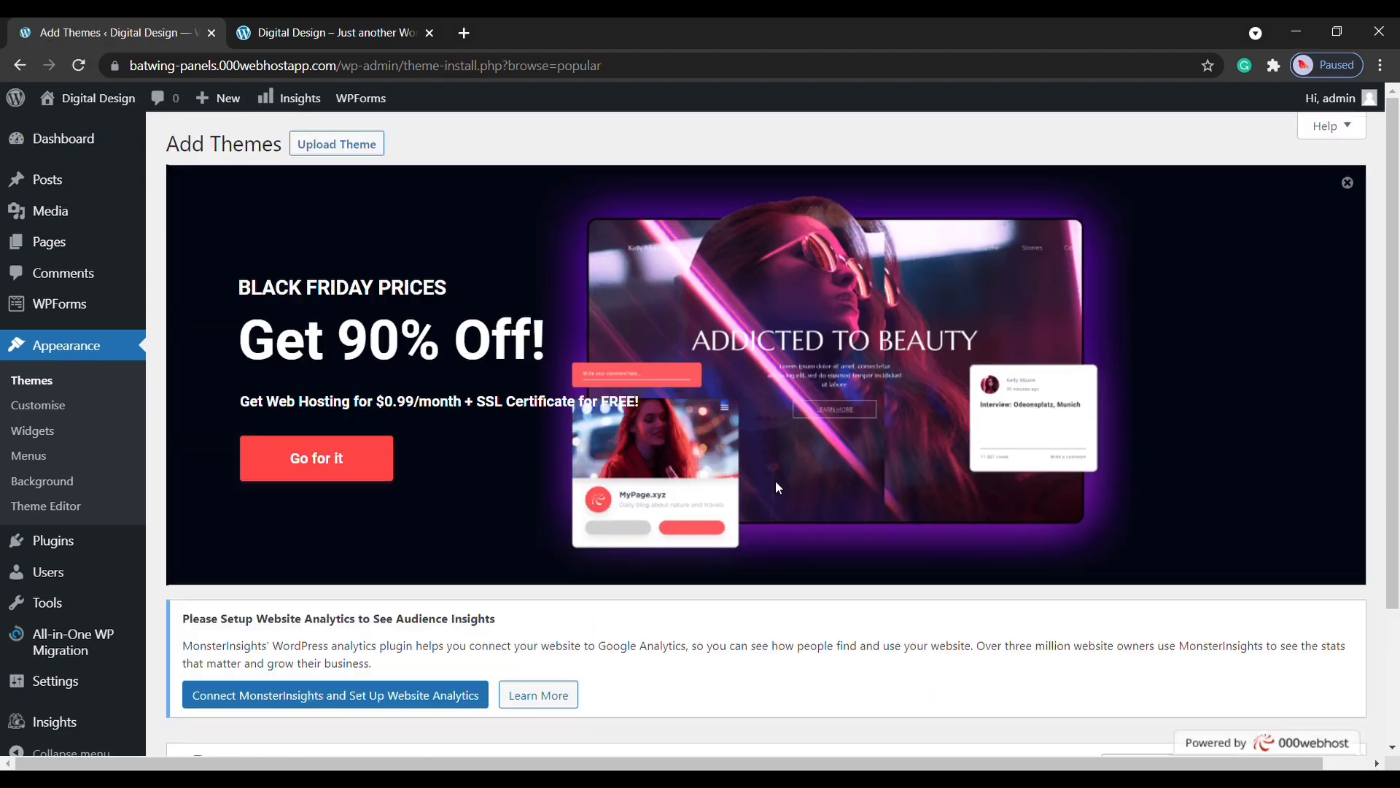
{"action": "scroll", "coordinate": [776, 480], "scroll_direction": "down", "scroll_amount": 1}
{"action": "scroll", "coordinate": [779, 486], "scroll_direction": "down", "scroll_amount": 6}
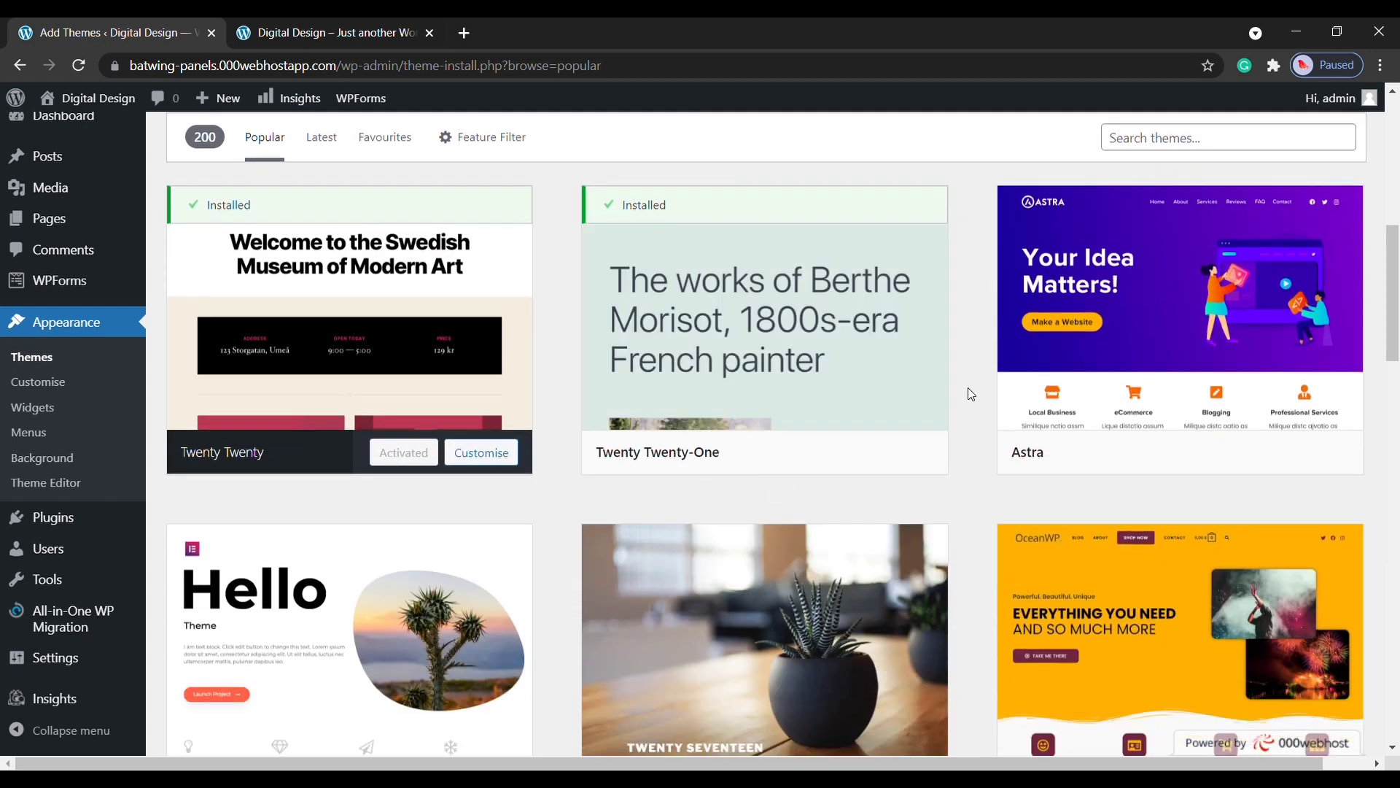
{"action": "left_click", "coordinate": [1115, 142]}
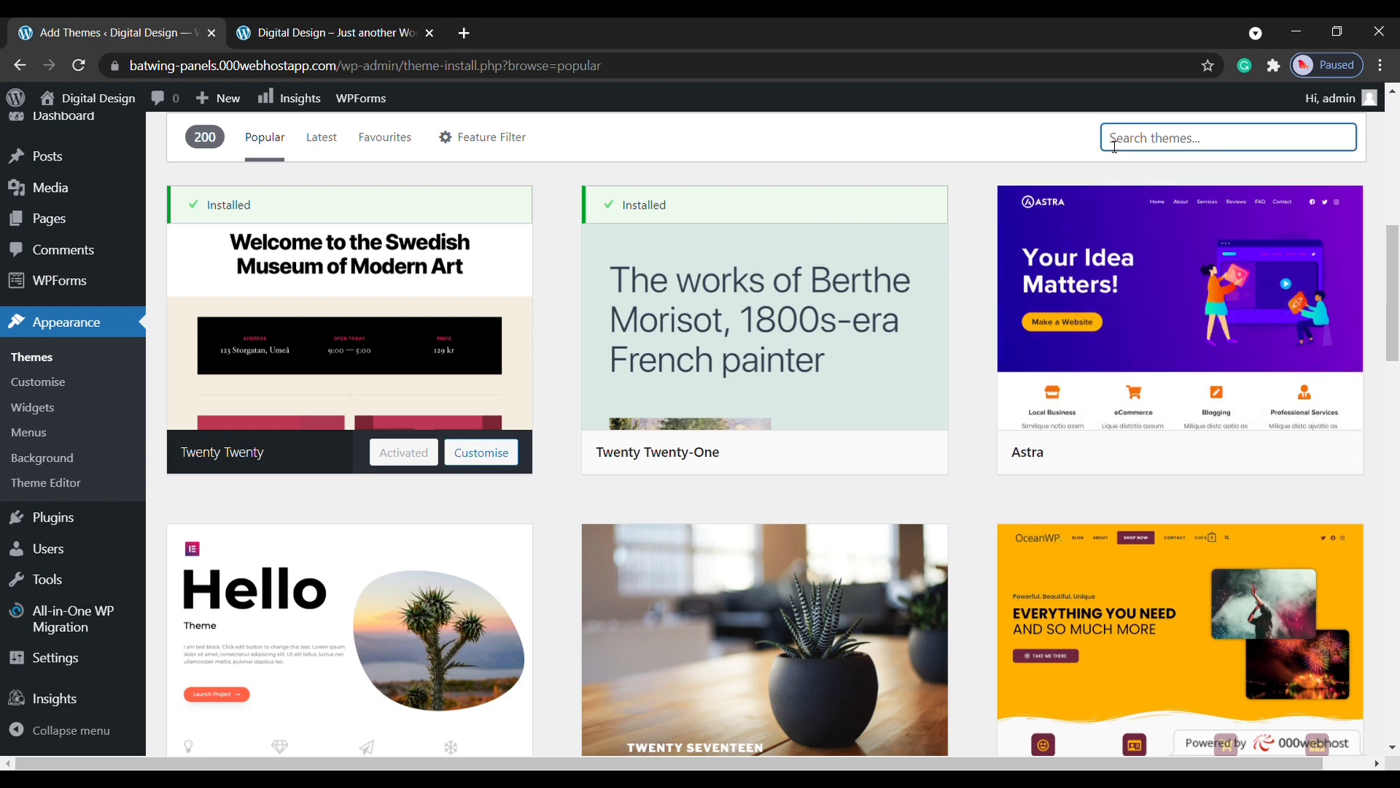
{"action": "type", "text": "astra"}
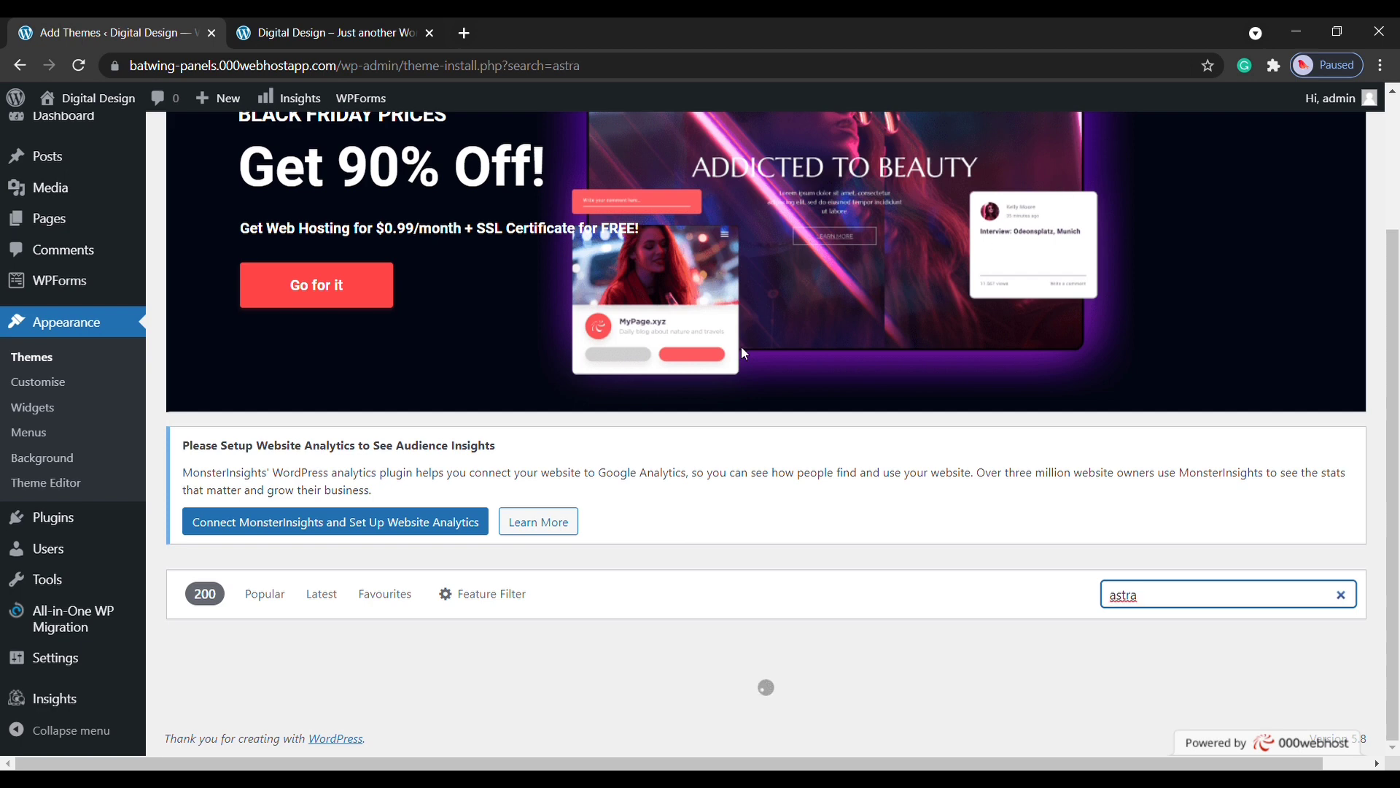
Install and activate the Astra theme
{"action": "scroll", "coordinate": [748, 353], "scroll_direction": "up", "scroll_amount": 2}
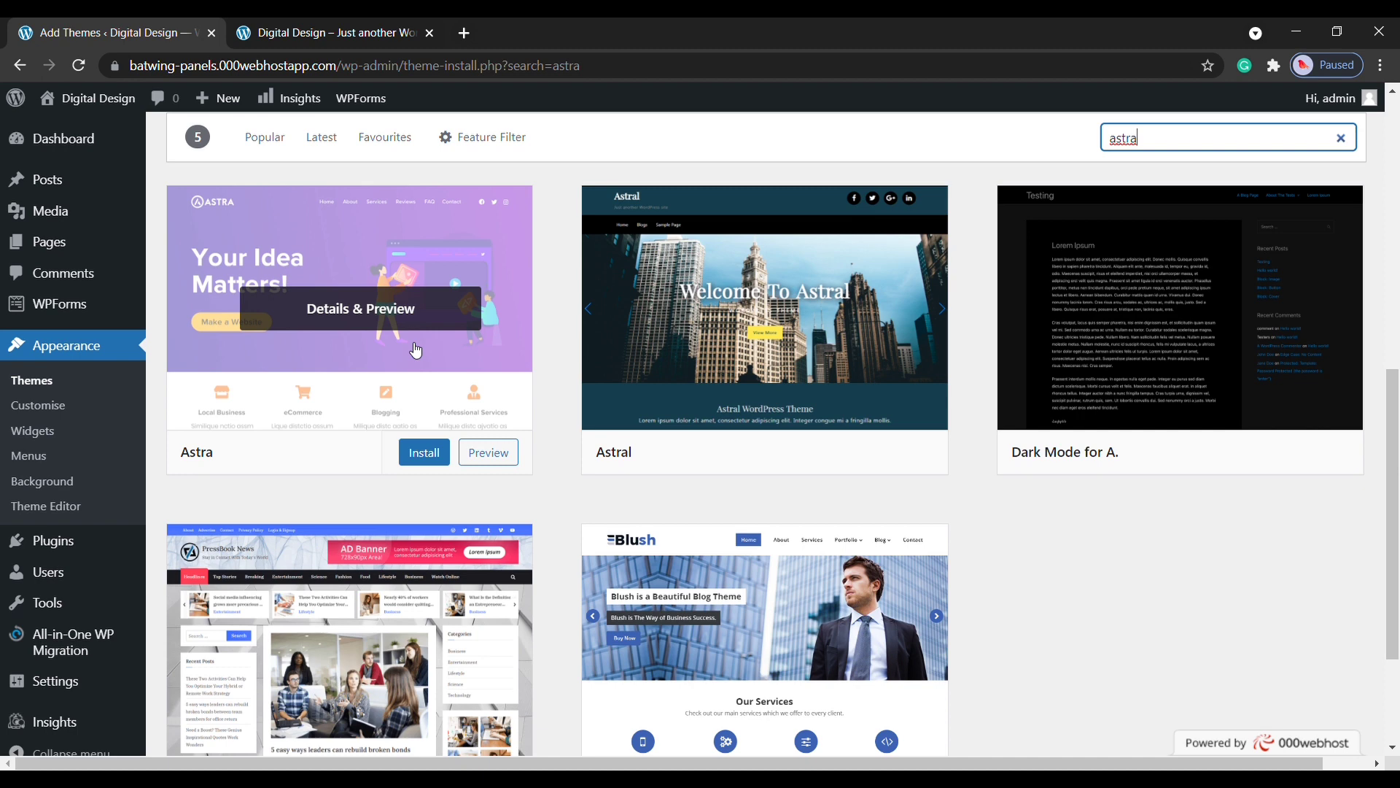
{"action": "left_click", "coordinate": [424, 454]}
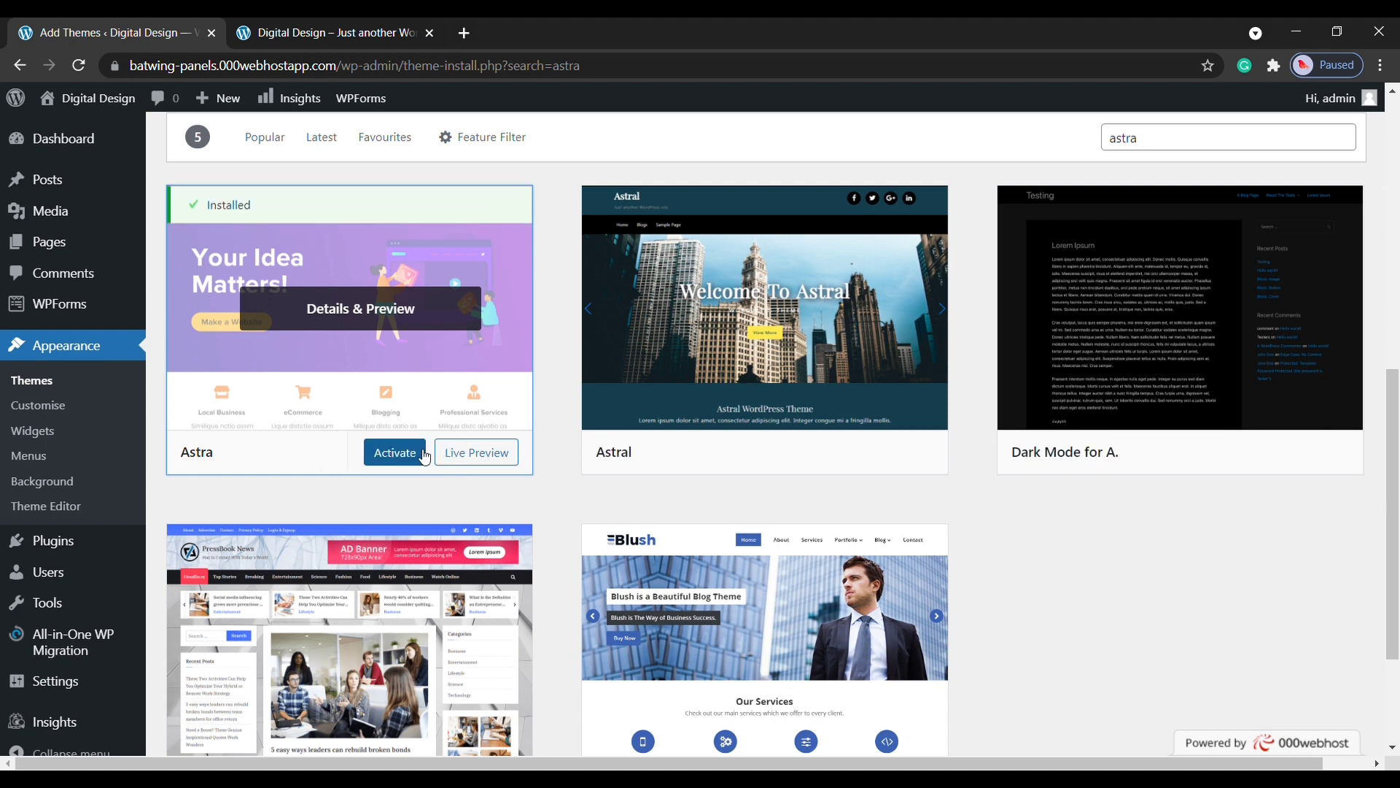
{"action": "left_click", "coordinate": [423, 455]}
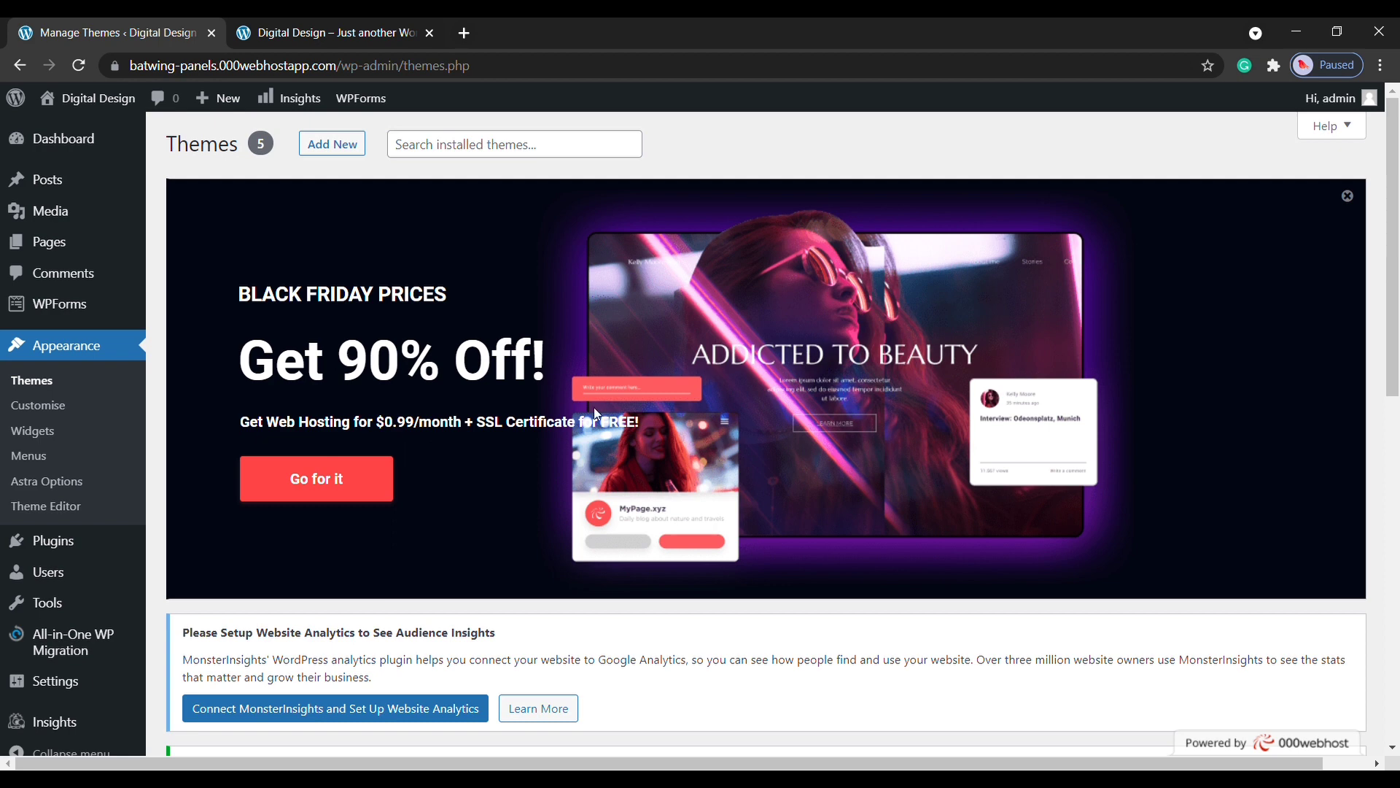
{"action": "scroll", "coordinate": [594, 407], "scroll_direction": "down", "scroll_amount": 5}
{"action": "scroll", "coordinate": [574, 436], "scroll_direction": "down", "scroll_amount": 1}
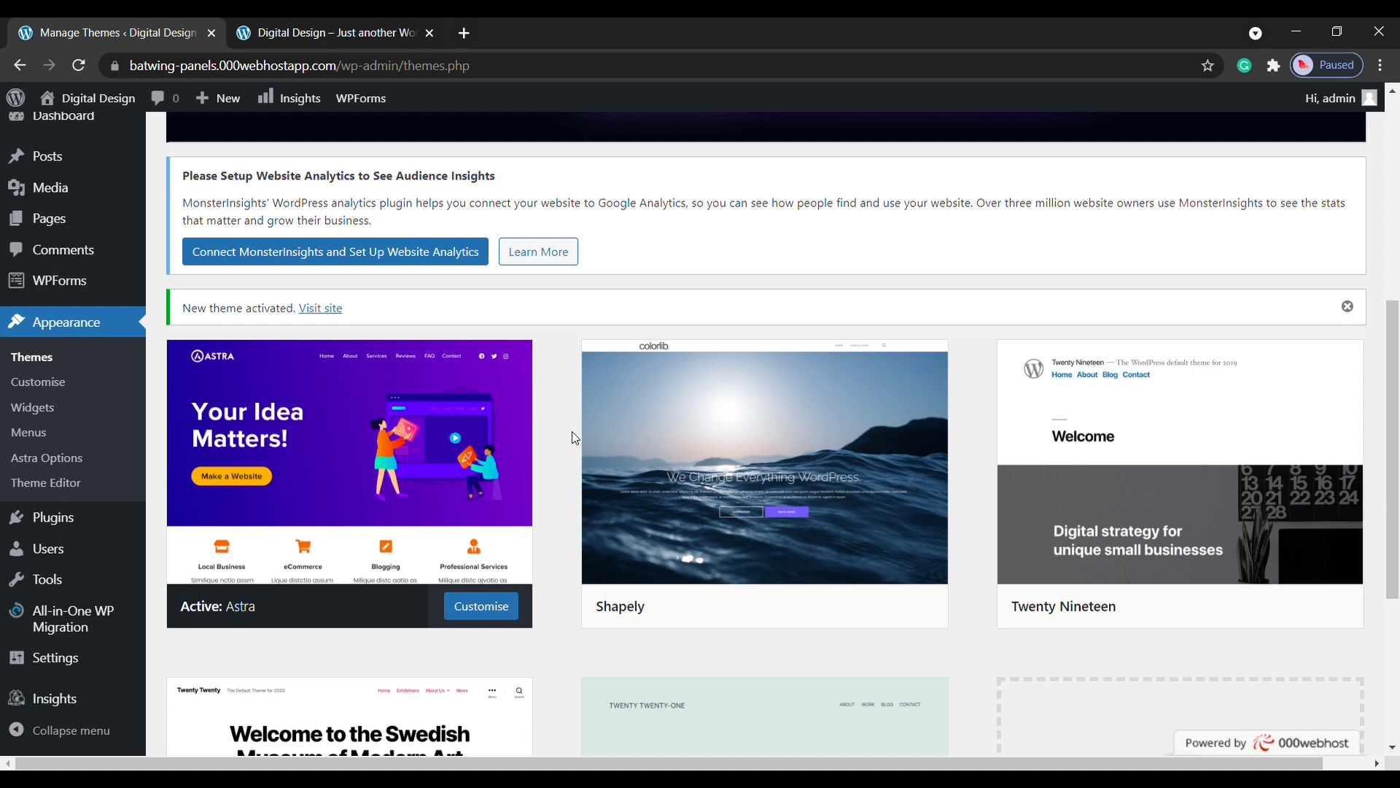
Search the Add Plugins directory for 'starter templates'
{"action": "mouse_move", "coordinate": [111, 517]}
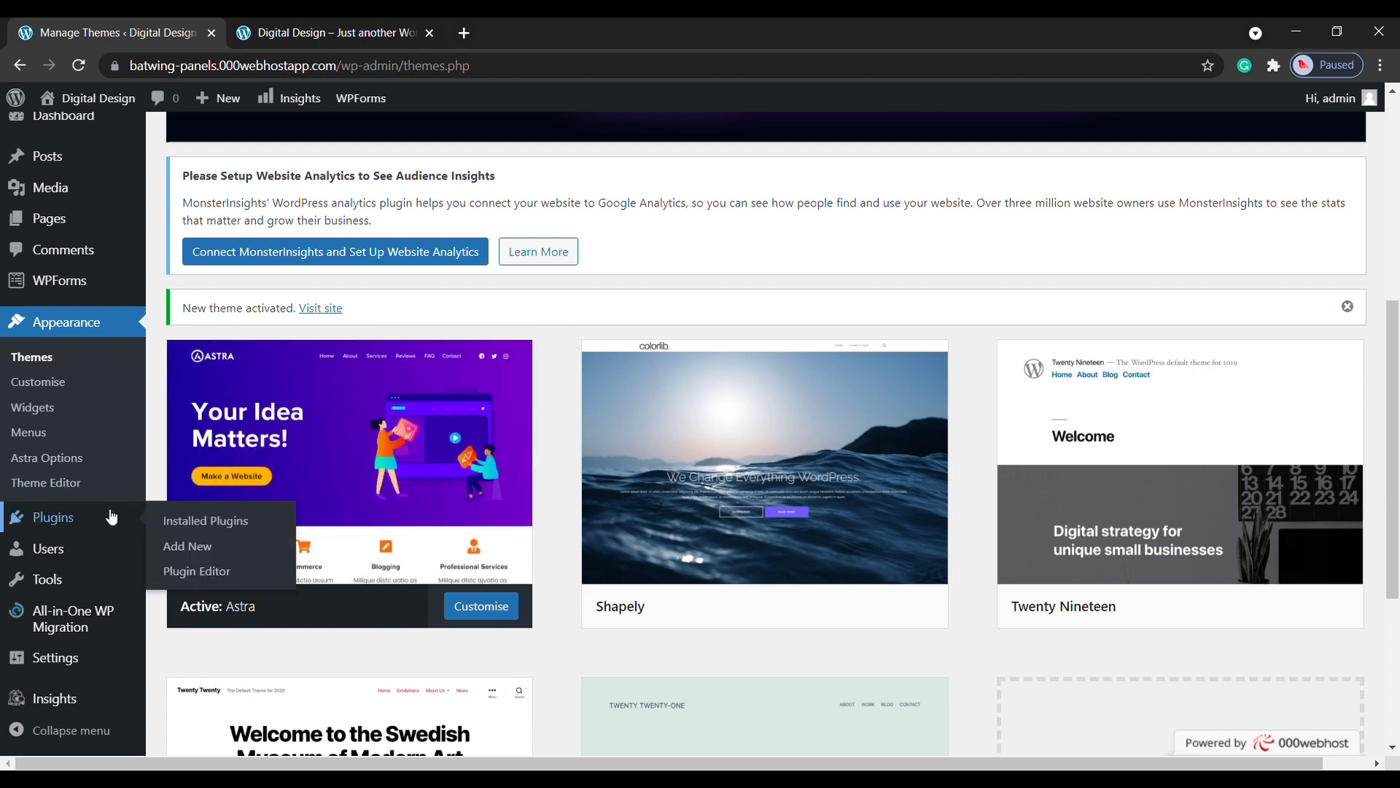
{"action": "left_click", "coordinate": [195, 553]}
{"action": "left_click", "coordinate": [1137, 482]}
{"action": "type", "text": "starte"}
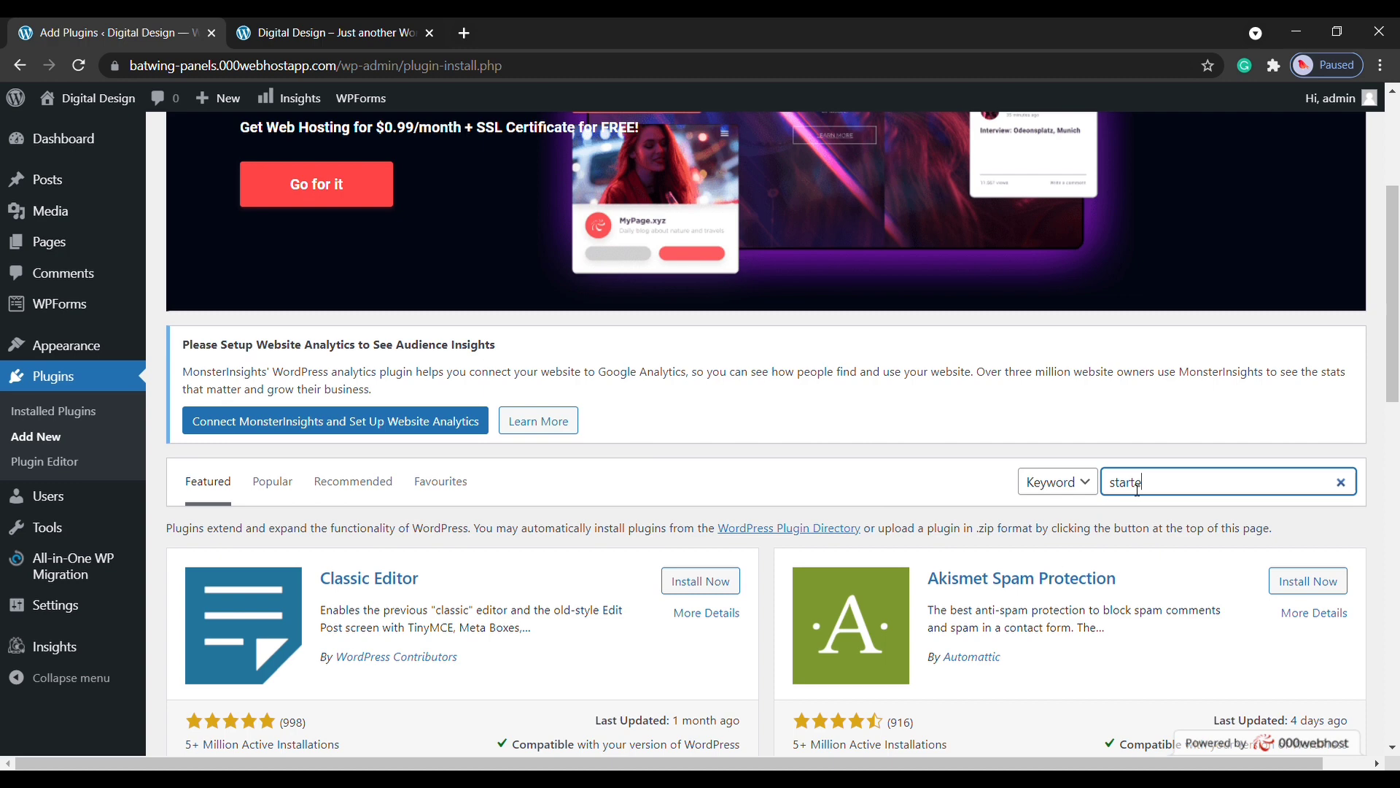
{"action": "type", "text": "r templates"}
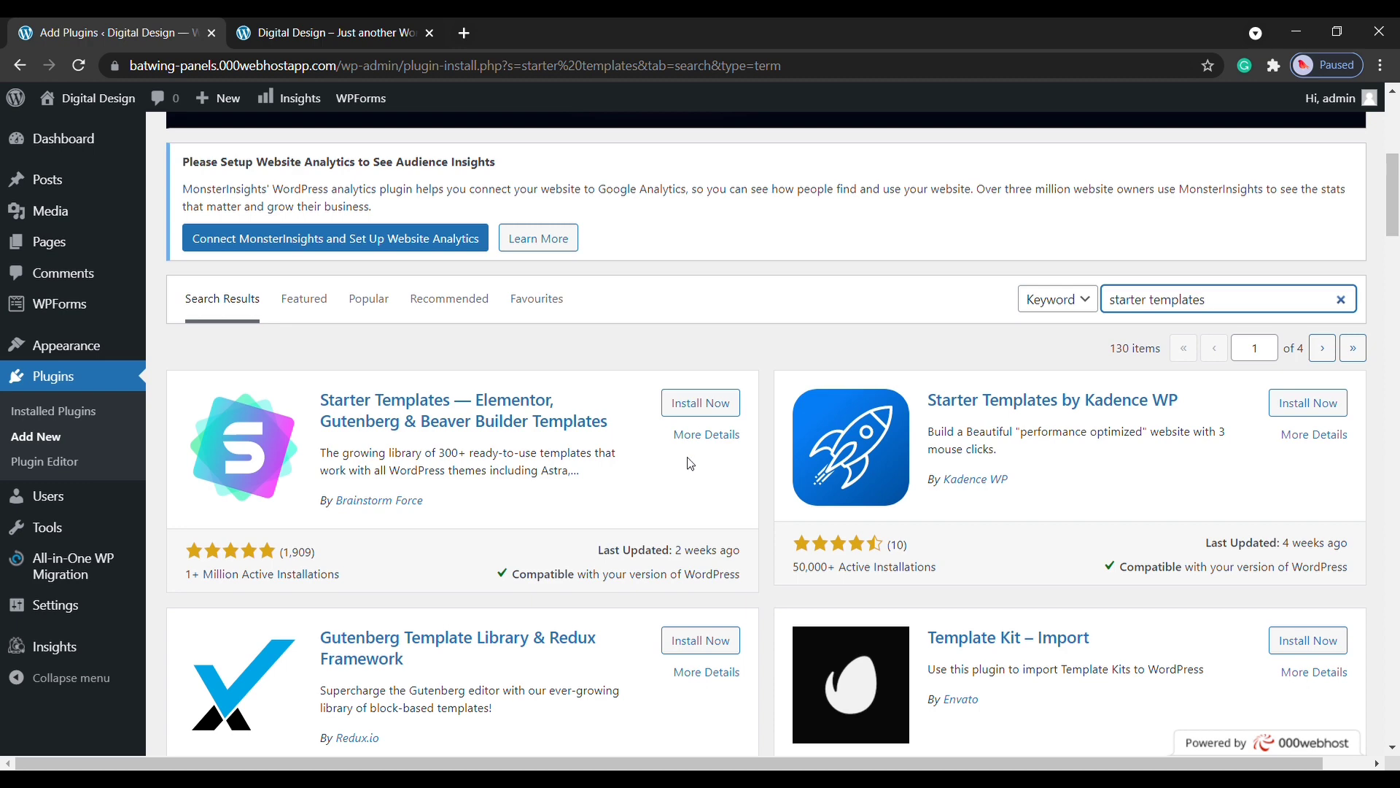
Install and activate the Starter Templates plugin, then find it in Installed Plugins
{"action": "left_click", "coordinate": [687, 415]}
{"action": "left_click", "coordinate": [687, 415]}
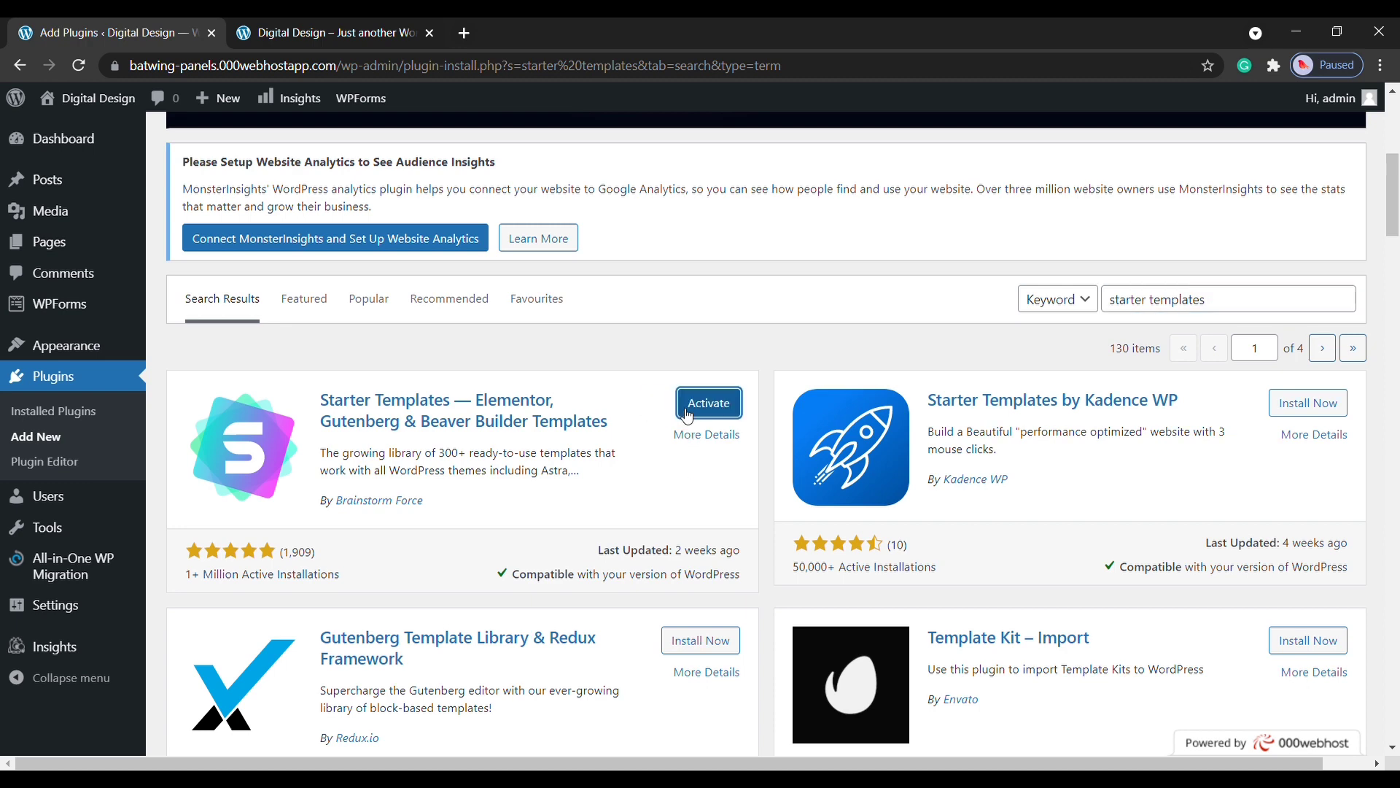
{"action": "left_click", "coordinate": [698, 405]}
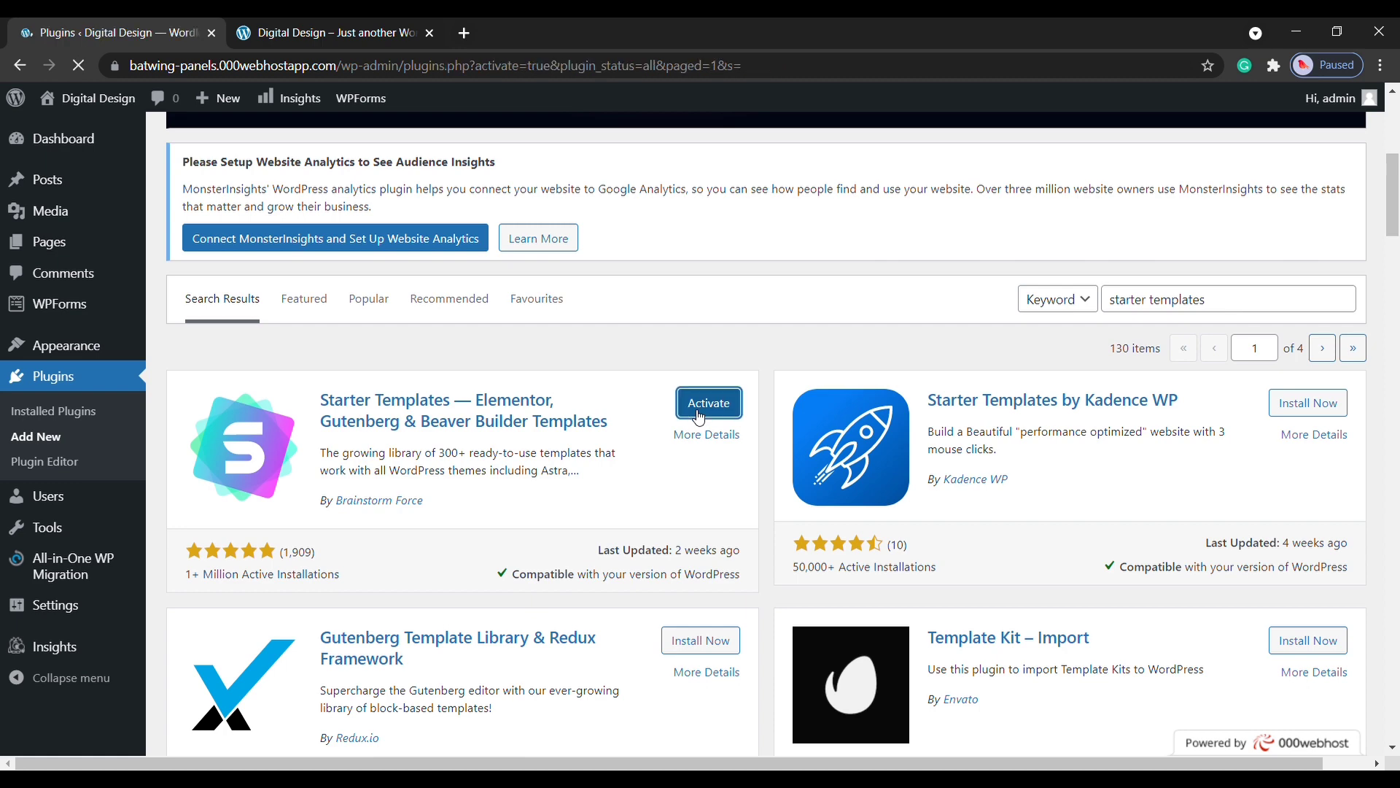
{"action": "scroll", "coordinate": [698, 417], "scroll_direction": "down", "scroll_amount": 4}
{"action": "scroll", "coordinate": [698, 417], "scroll_direction": "down", "scroll_amount": 4}
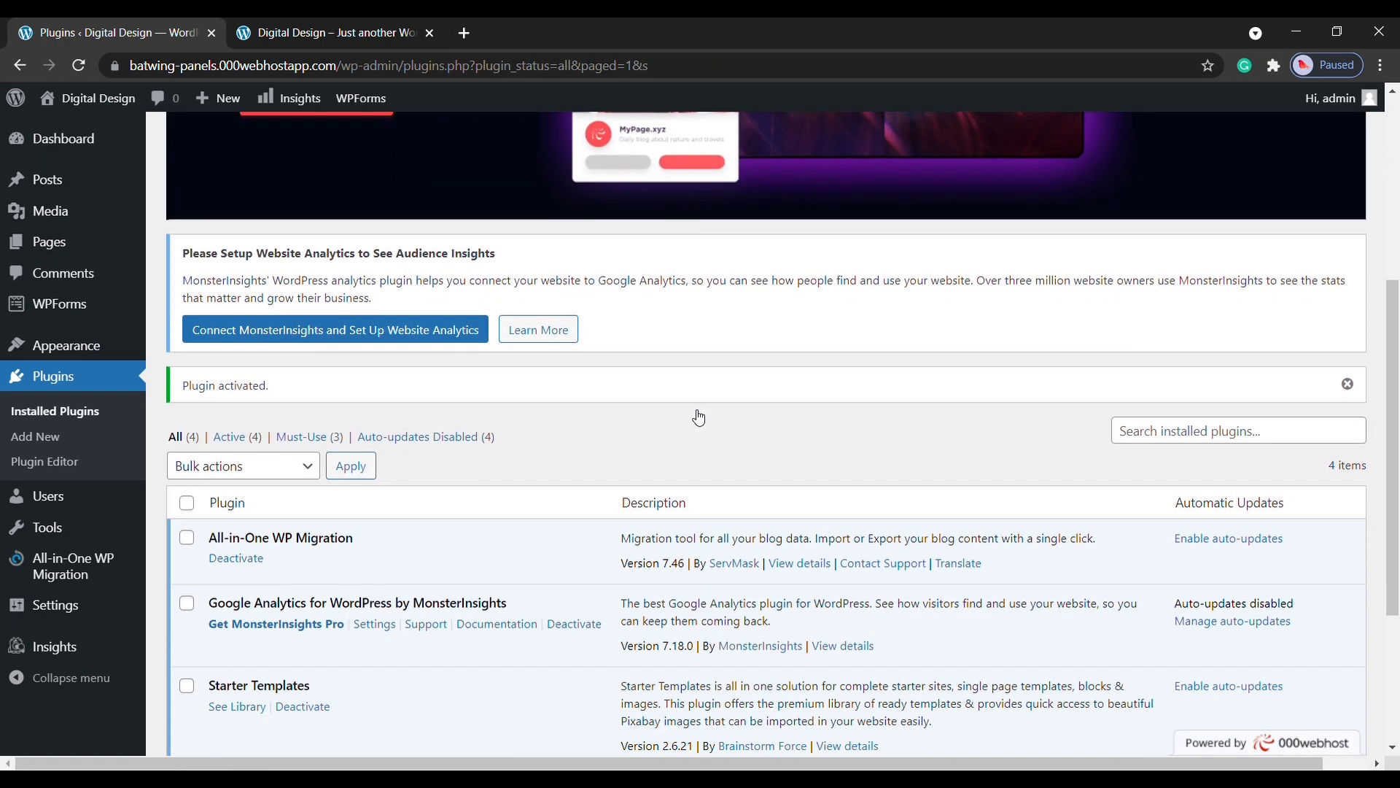
{"action": "scroll", "coordinate": [699, 417], "scroll_direction": "down", "scroll_amount": 1}
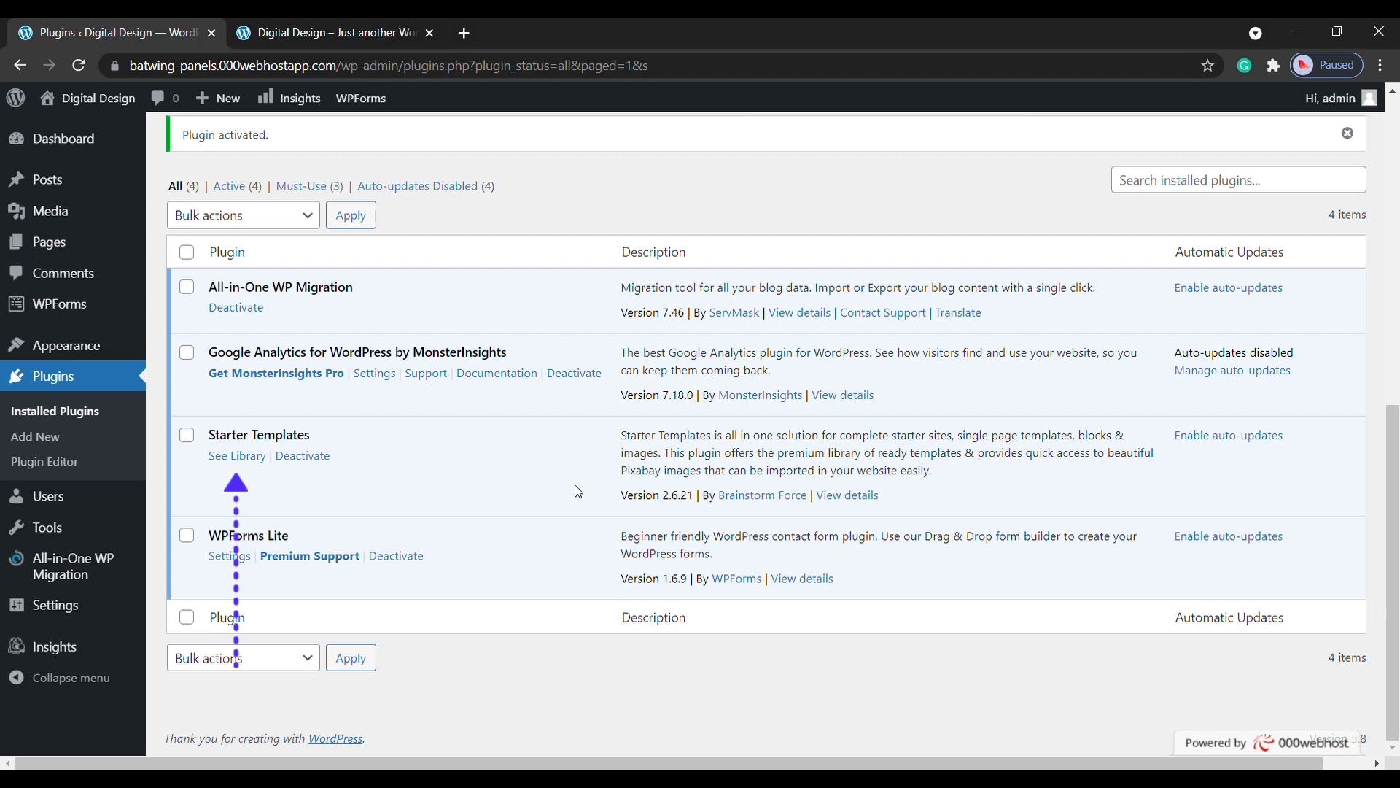
Open the Starter Templates library with Elementor as page builder and browse the blog templates
{"action": "left_click", "coordinate": [241, 465]}
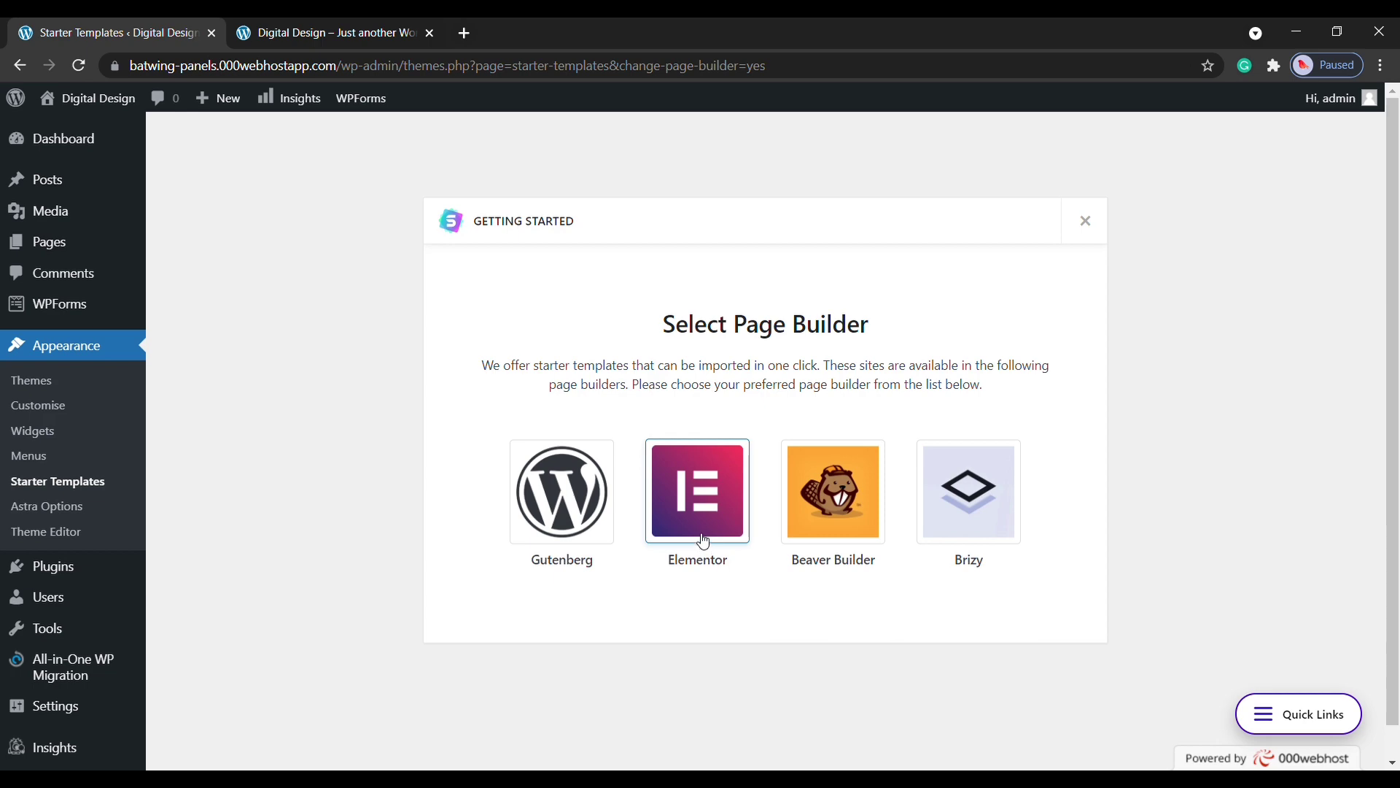
{"action": "left_click", "coordinate": [698, 519]}
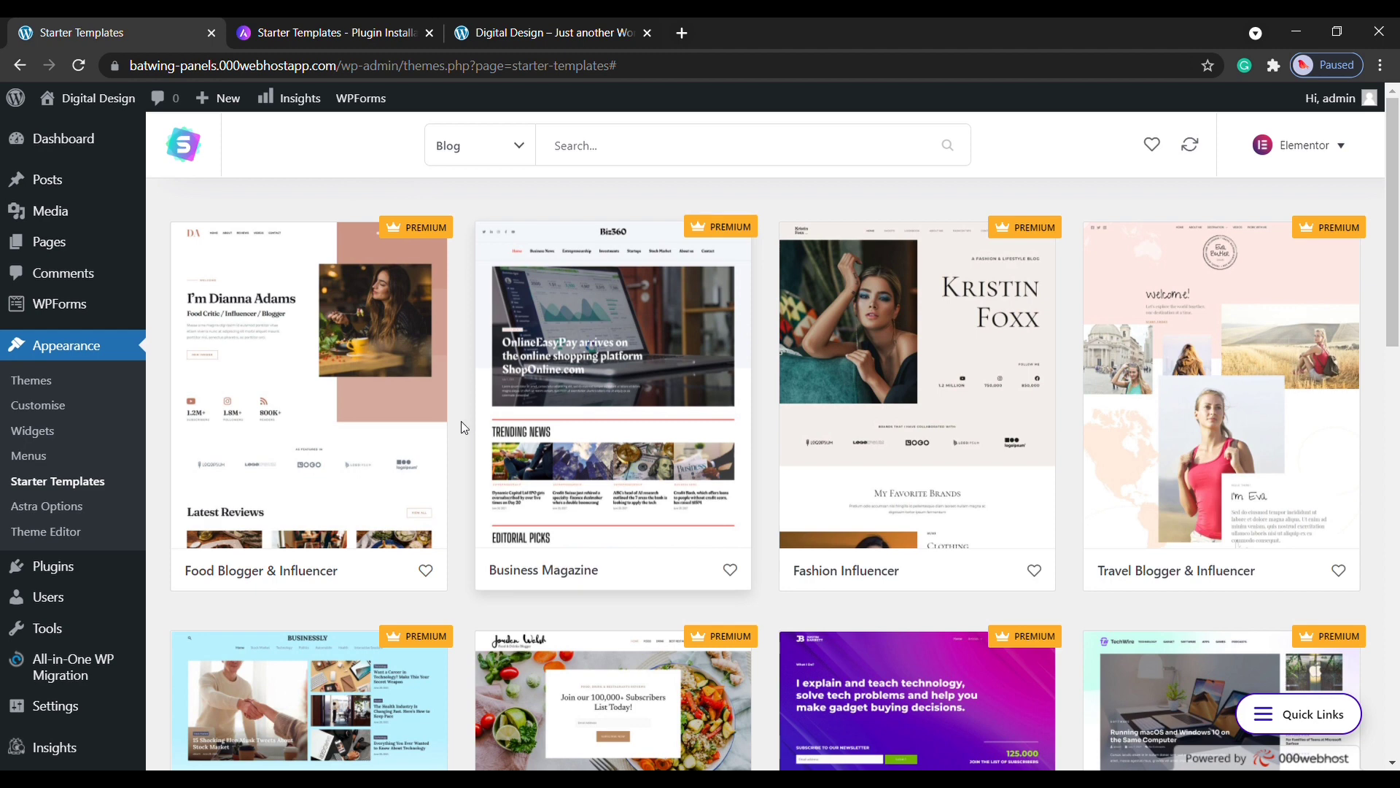
{"action": "scroll", "coordinate": [460, 421], "scroll_direction": "down", "scroll_amount": 5}
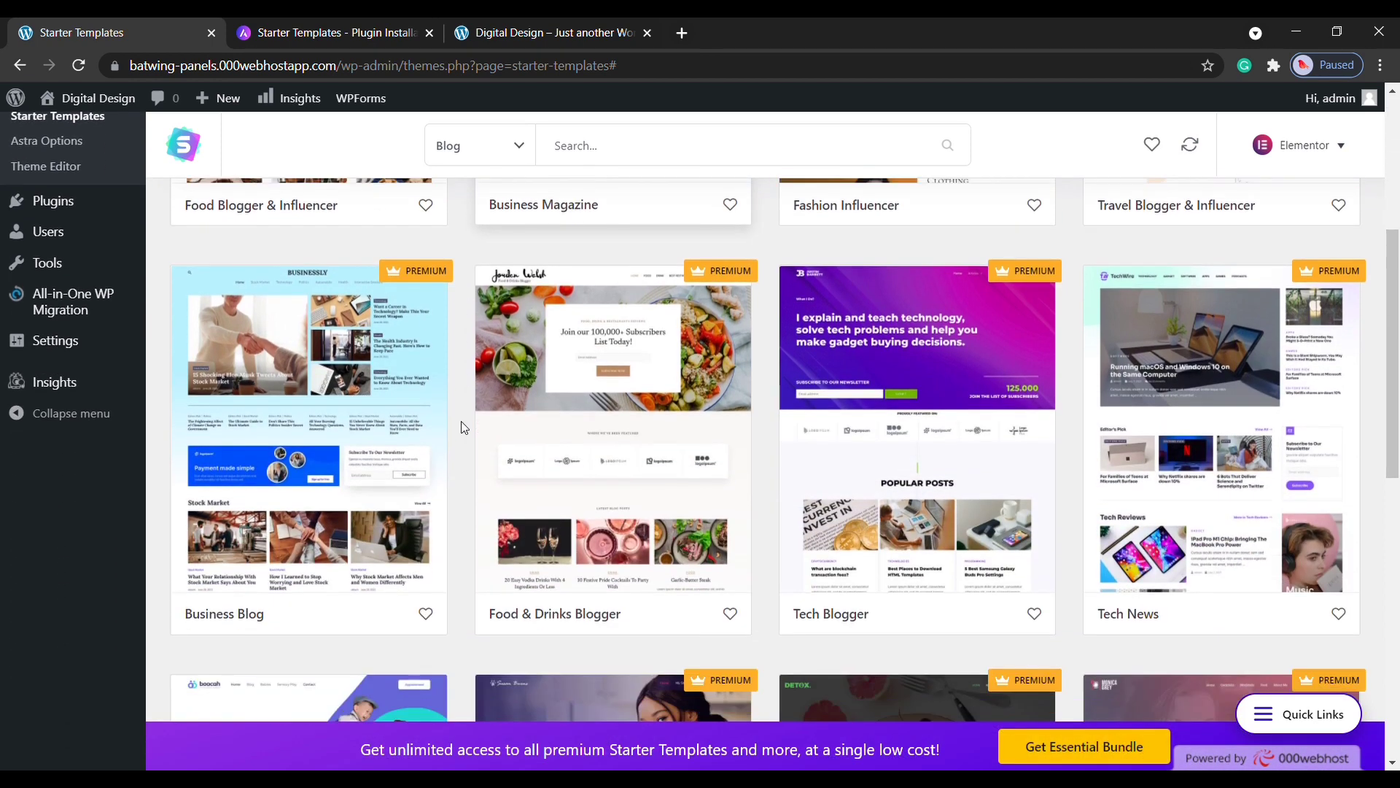
{"action": "scroll", "coordinate": [461, 422], "scroll_direction": "down", "scroll_amount": 10}
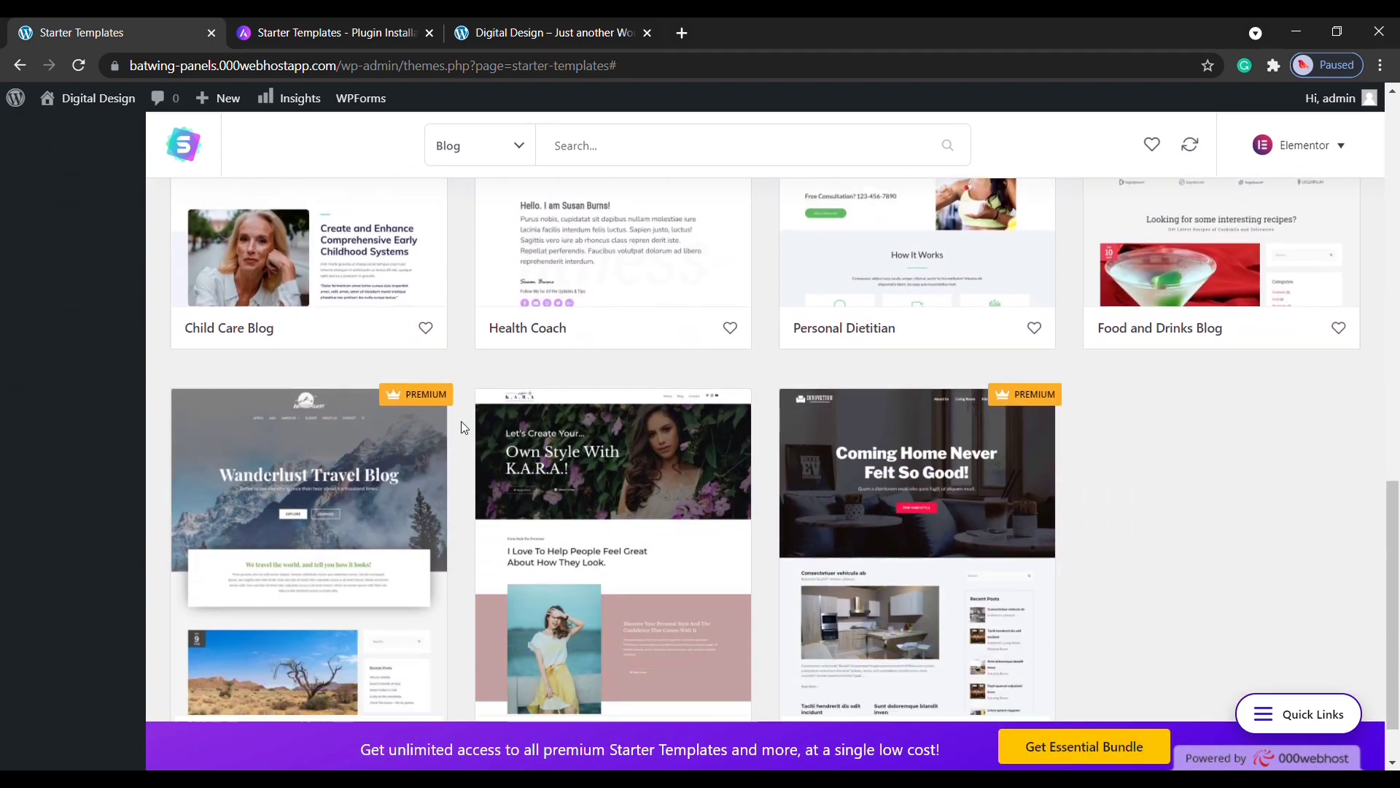
Open the Child Care Blog starter site and preview its Home page template
{"action": "scroll", "coordinate": [461, 427], "scroll_direction": "up", "scroll_amount": 5}
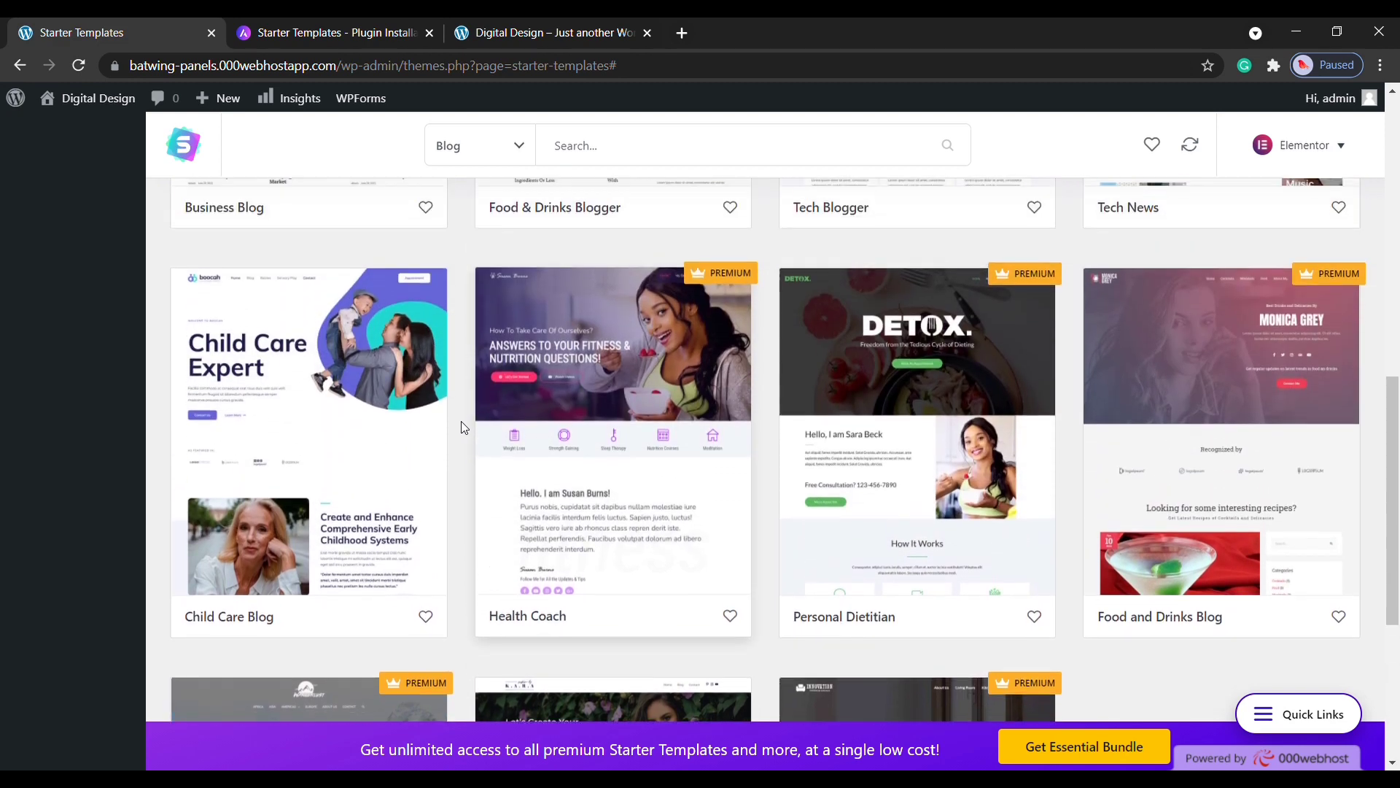
{"action": "left_click", "coordinate": [430, 445]}
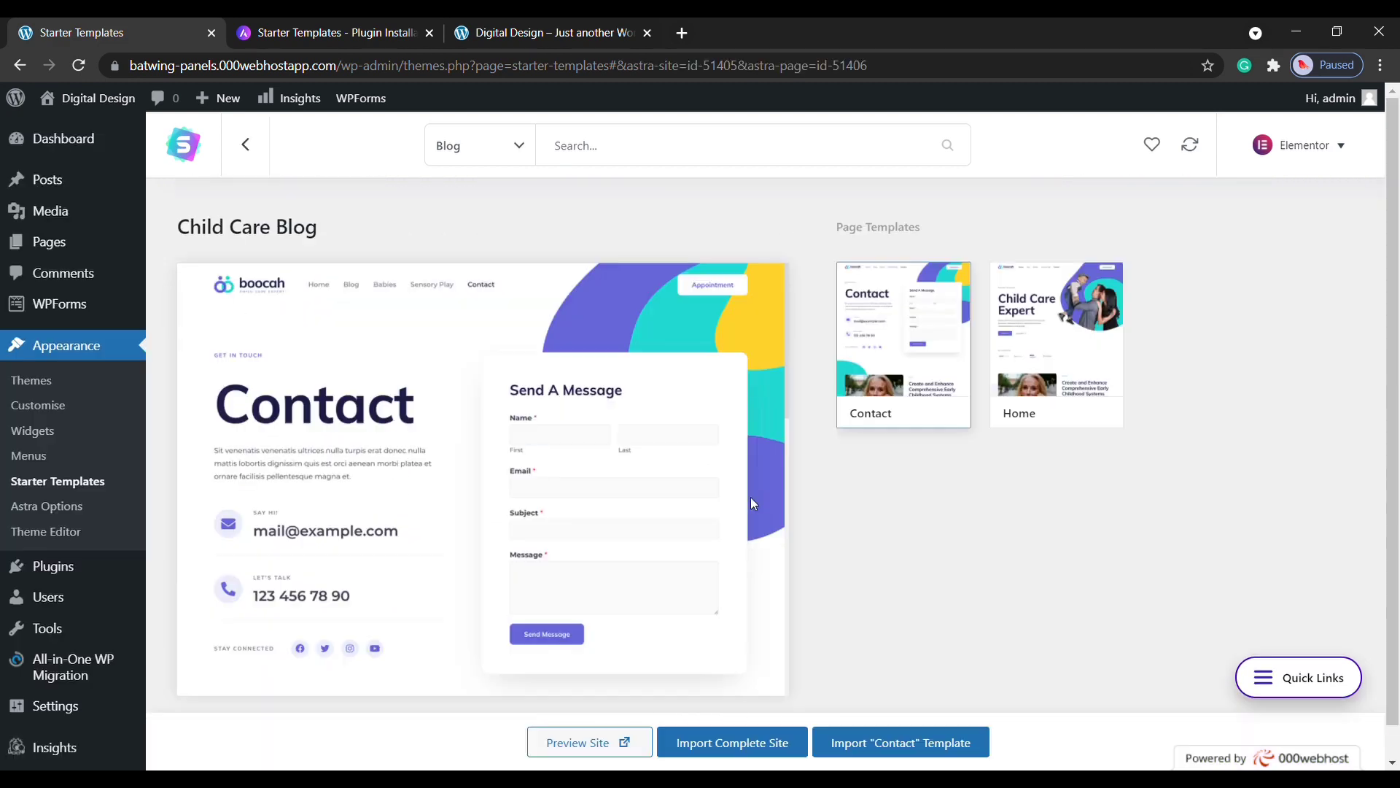
{"action": "left_click", "coordinate": [999, 387]}
{"action": "scroll", "coordinate": [701, 453], "scroll_direction": "down", "scroll_amount": 5}
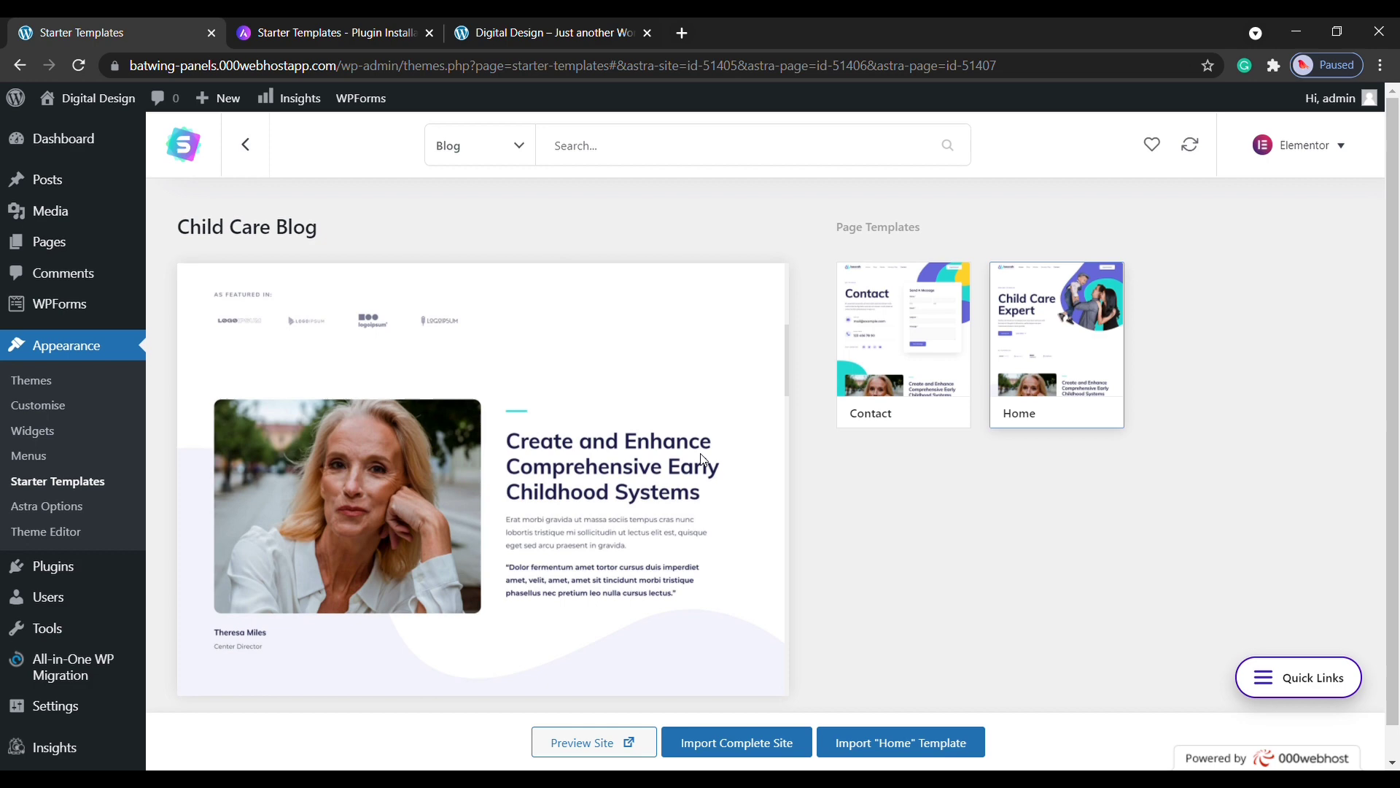
{"action": "scroll", "coordinate": [702, 459], "scroll_direction": "down", "scroll_amount": 8}
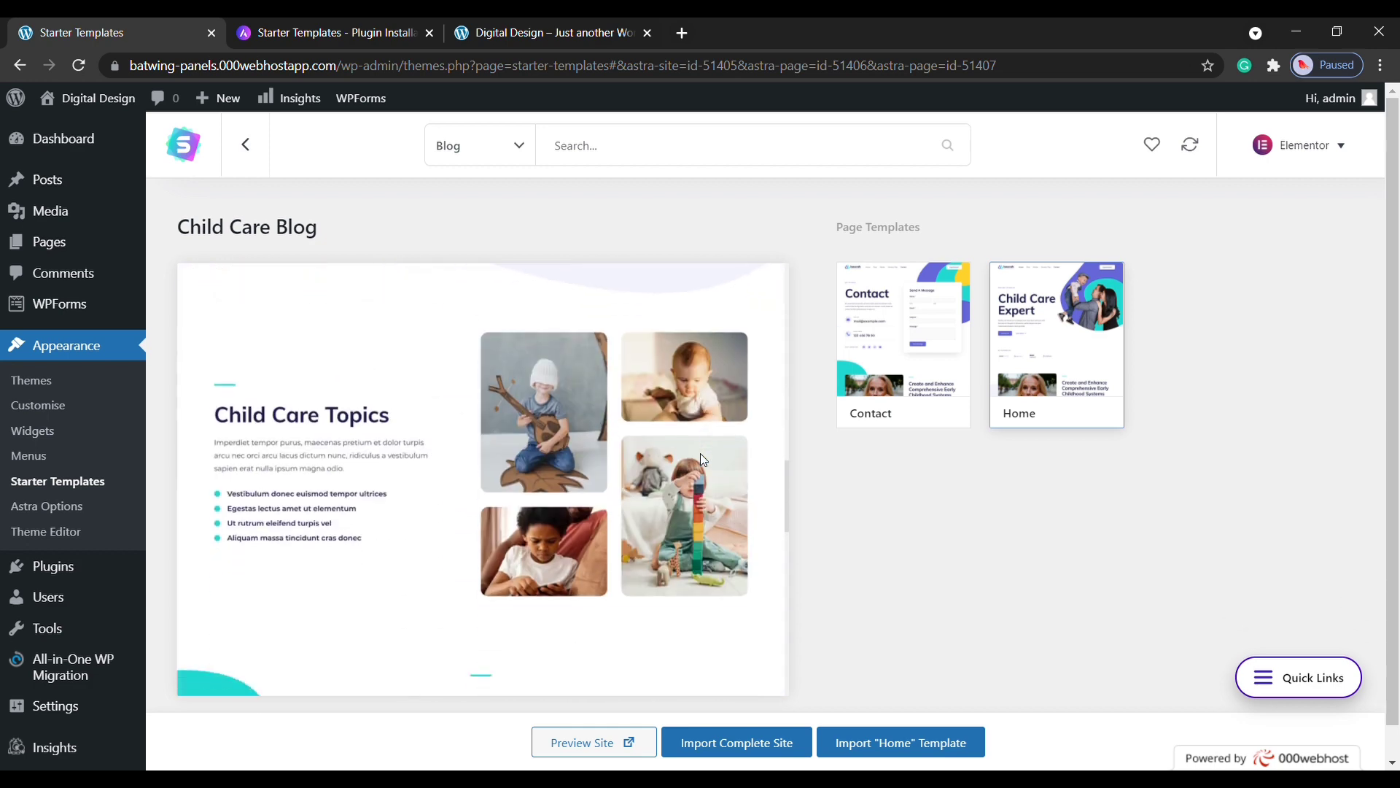
{"action": "scroll", "coordinate": [702, 460], "scroll_direction": "down", "scroll_amount": 8}
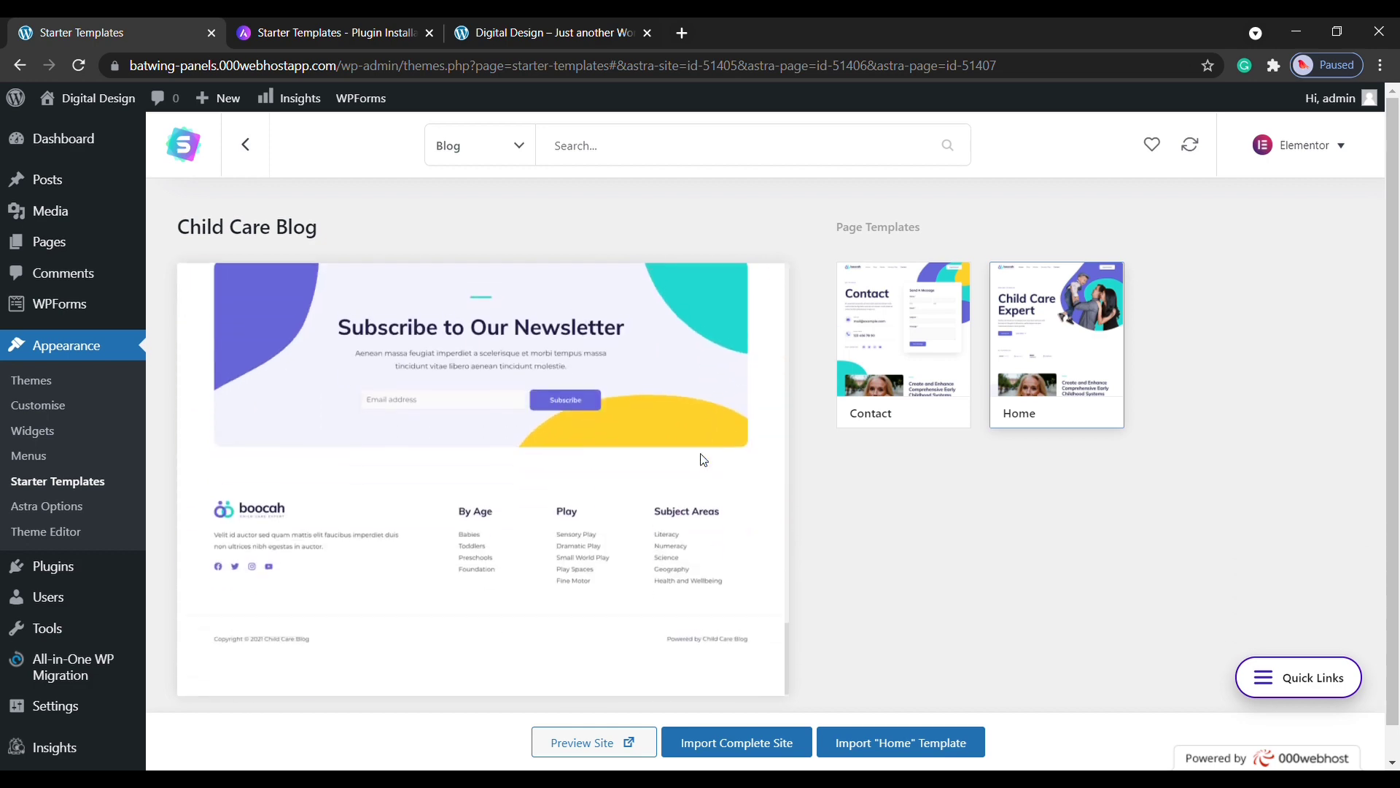
{"action": "scroll", "coordinate": [703, 459], "scroll_direction": "up", "scroll_amount": 10}
{"action": "scroll", "coordinate": [702, 460], "scroll_direction": "up", "scroll_amount": 5}
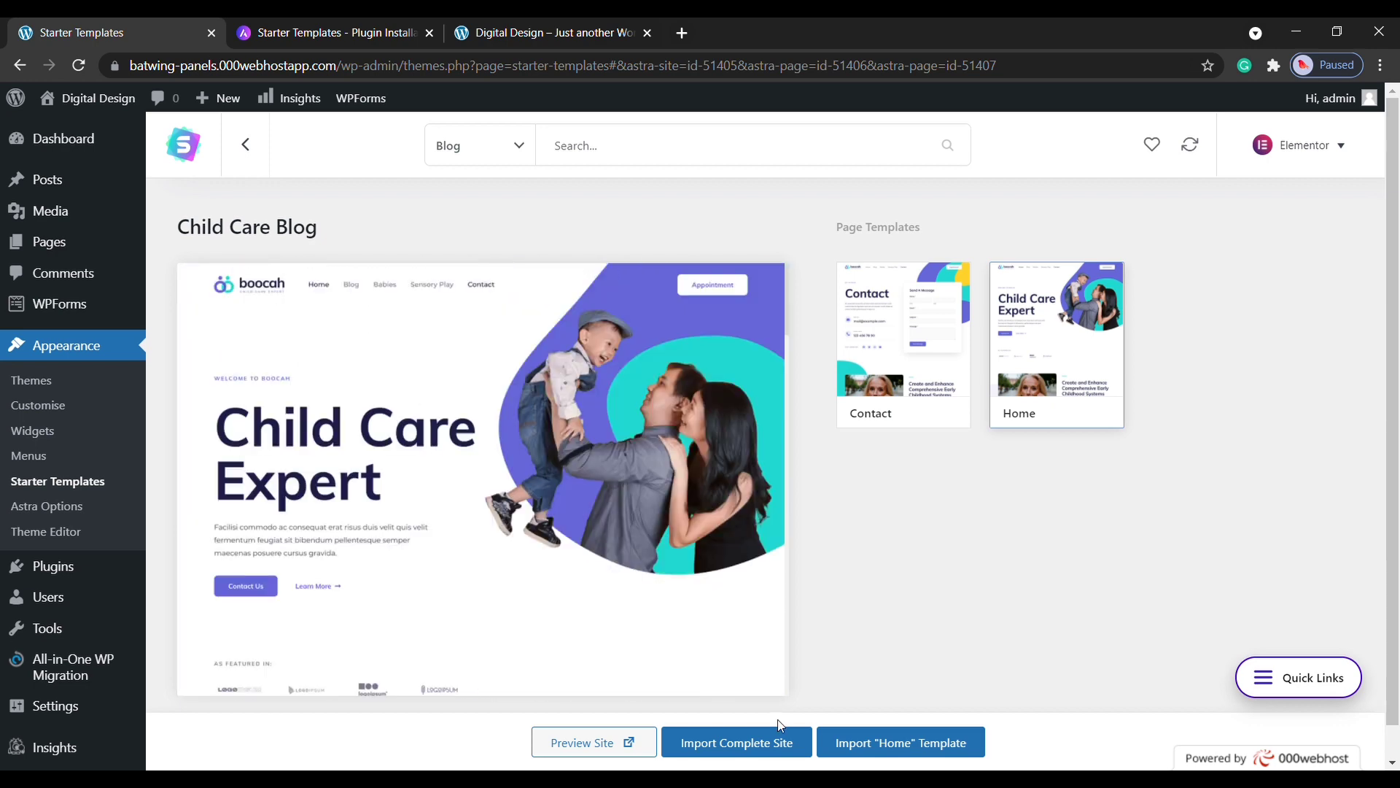
Import the complete Child Care Blog site and view it in a new tab
{"action": "left_click", "coordinate": [764, 734]}
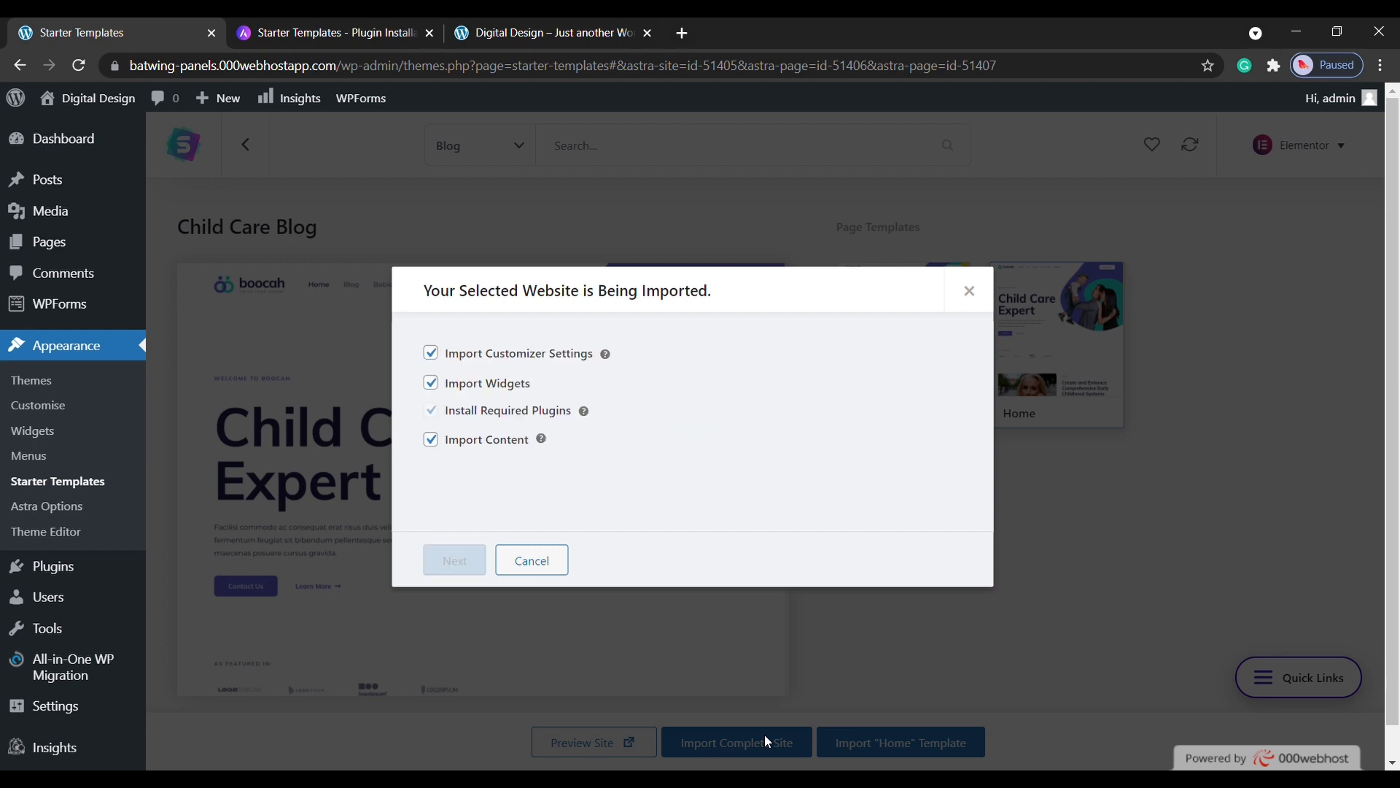
{"action": "left_click", "coordinate": [484, 572]}
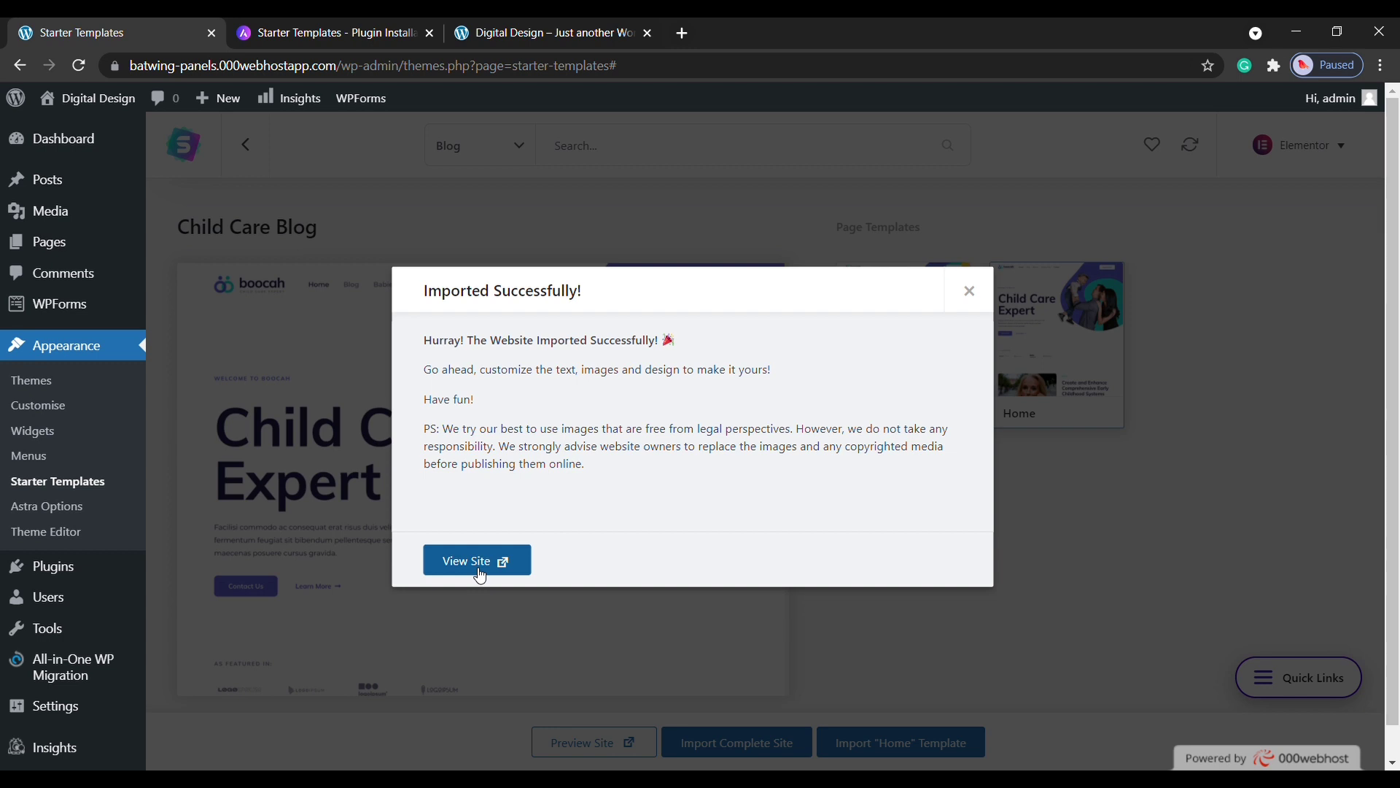
{"action": "left_click", "coordinate": [480, 575]}
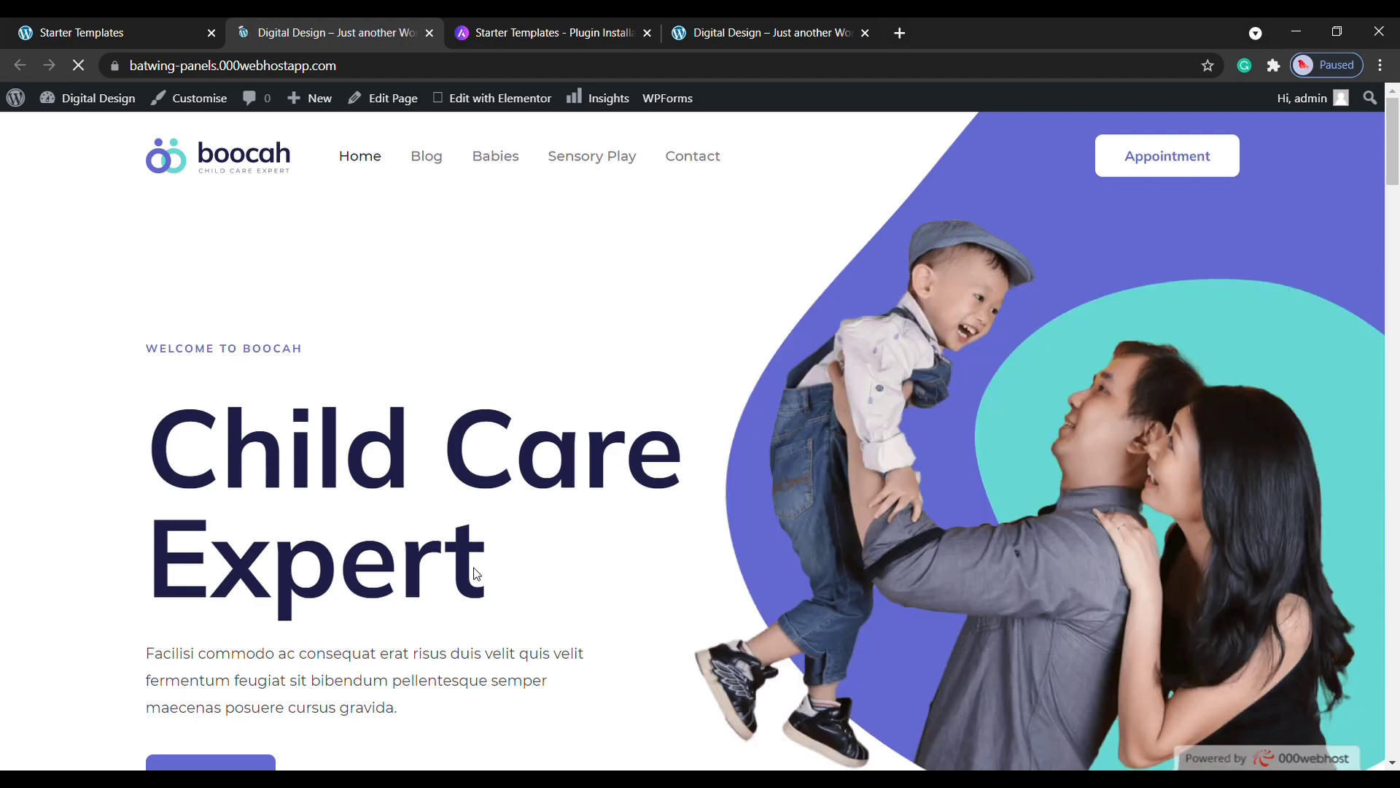
{"action": "scroll", "coordinate": [474, 574], "scroll_direction": "down", "scroll_amount": 20}
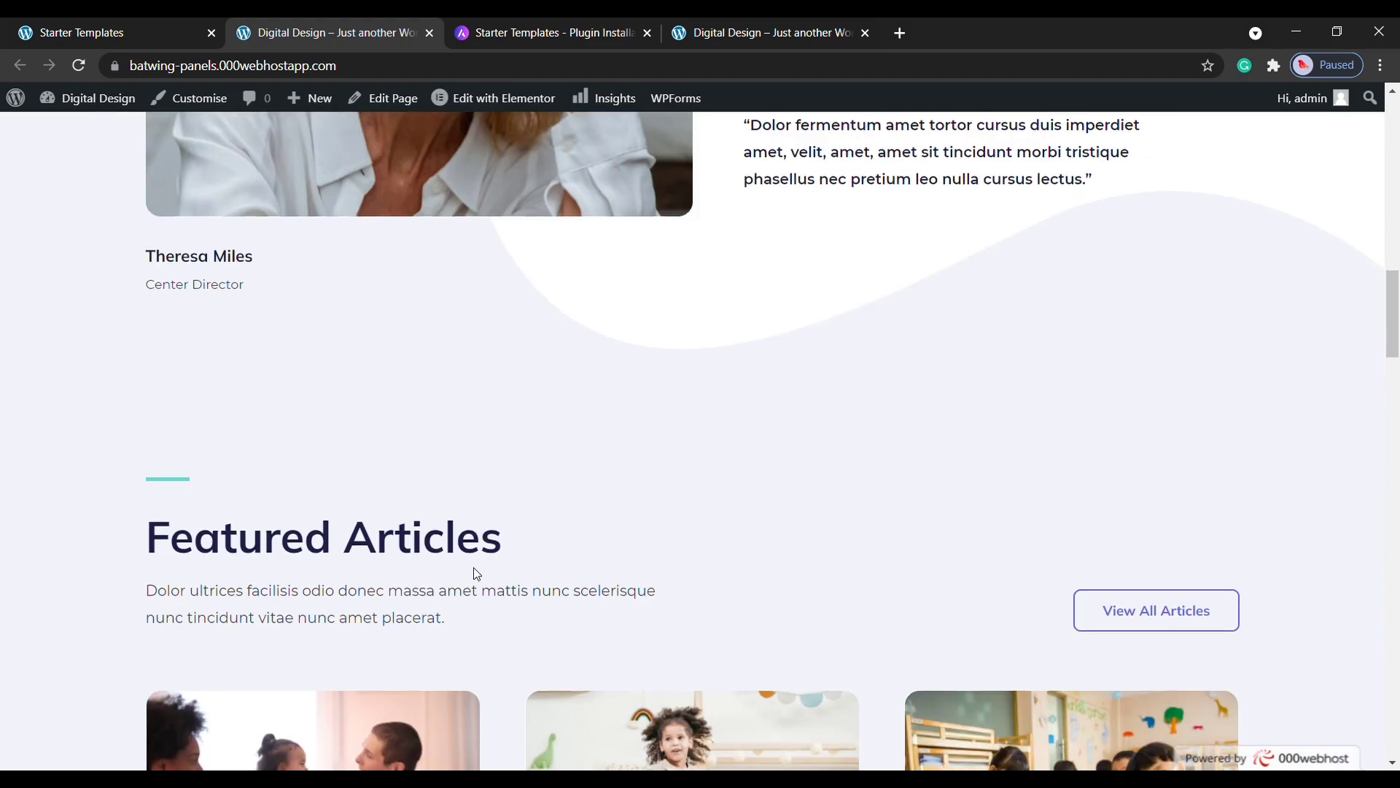
{"action": "scroll", "coordinate": [475, 574], "scroll_direction": "down", "scroll_amount": 20}
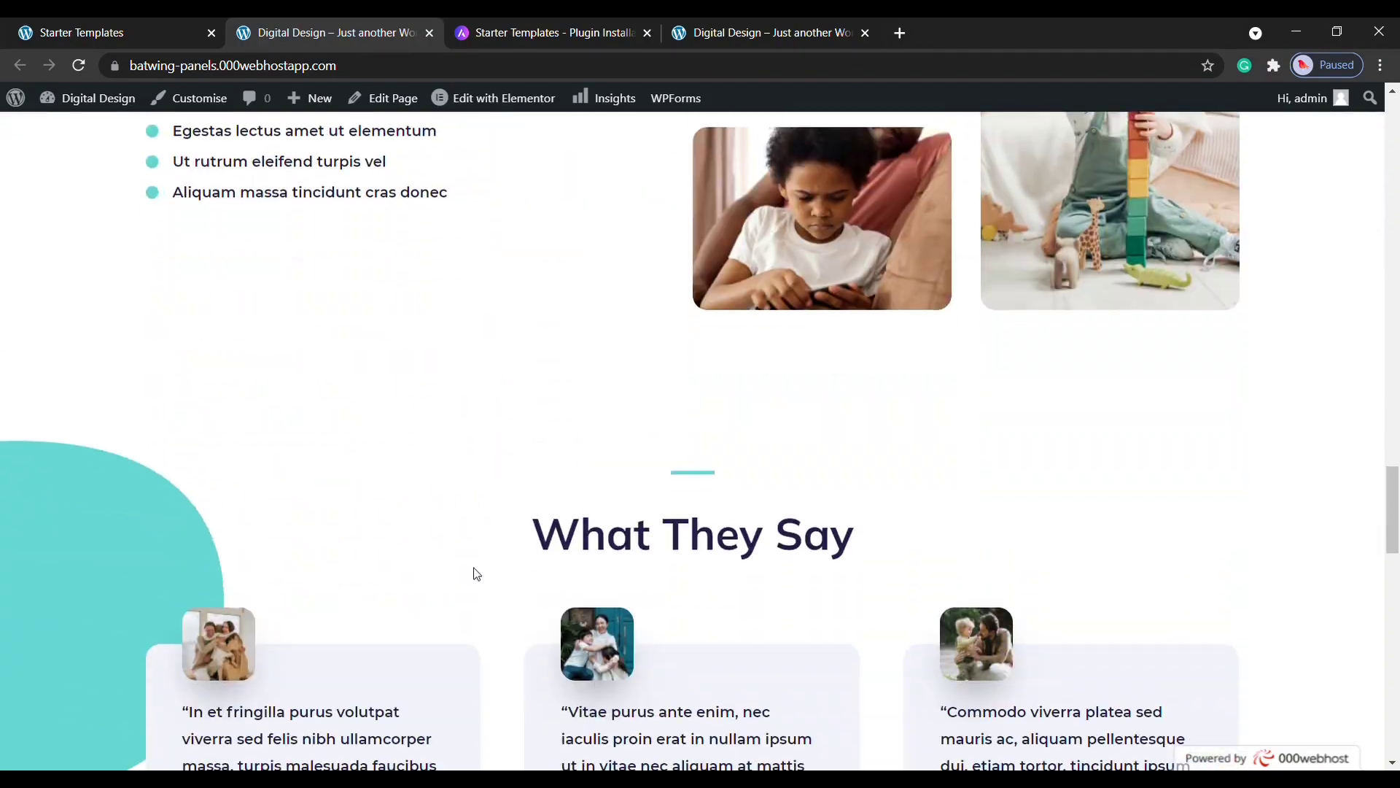
{"action": "scroll", "coordinate": [476, 574], "scroll_direction": "down", "scroll_amount": 20}
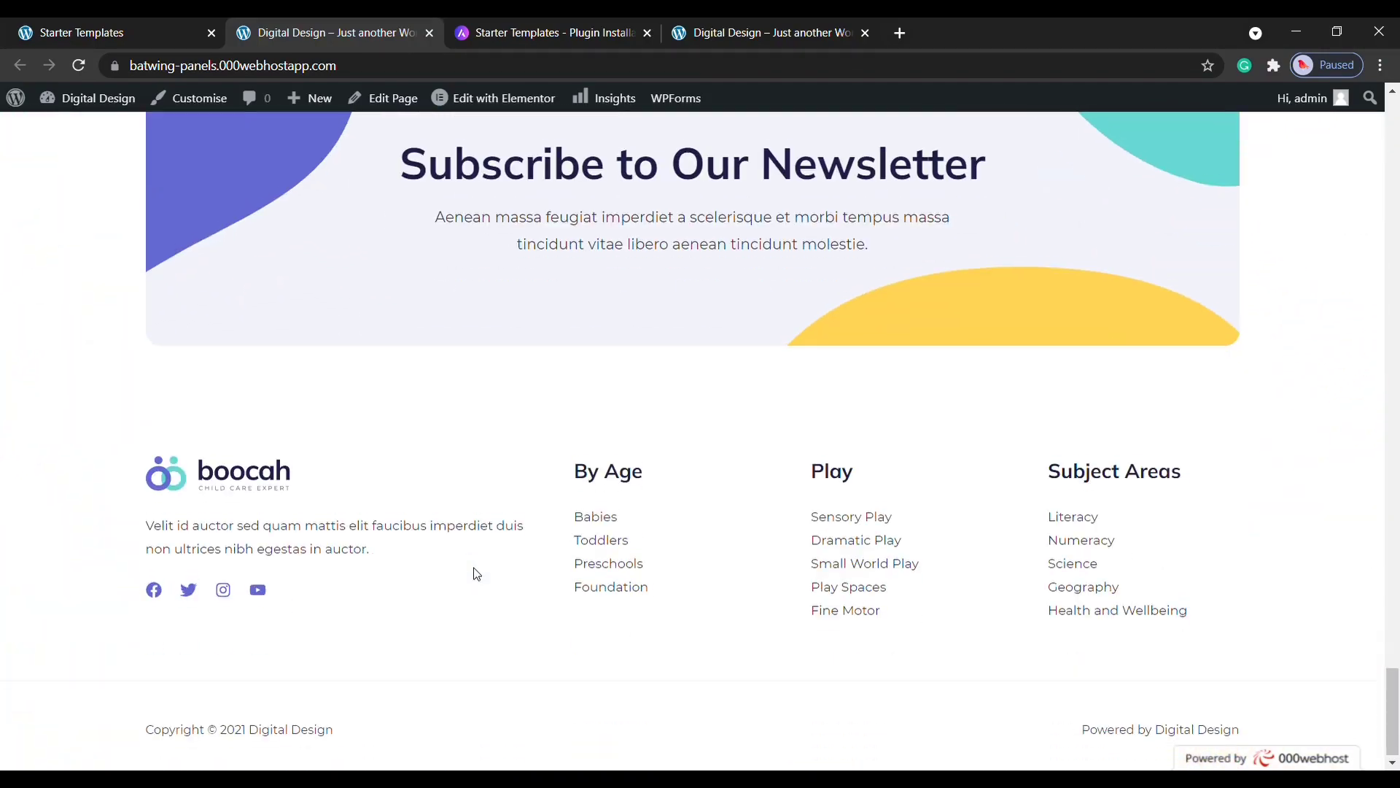
{"action": "scroll", "coordinate": [476, 574], "scroll_direction": "up", "scroll_amount": 20}
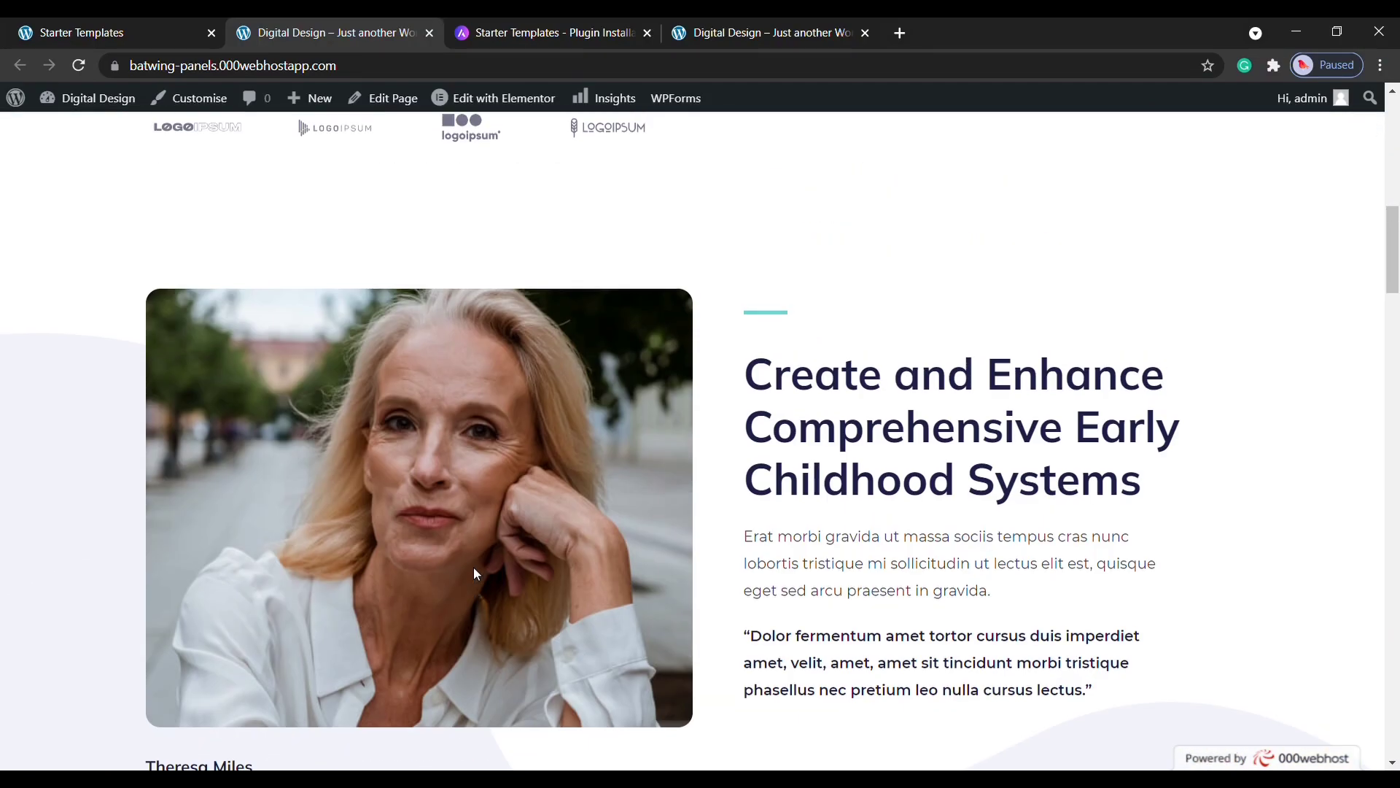
{"action": "scroll", "coordinate": [474, 574], "scroll_direction": "up", "scroll_amount": 10}
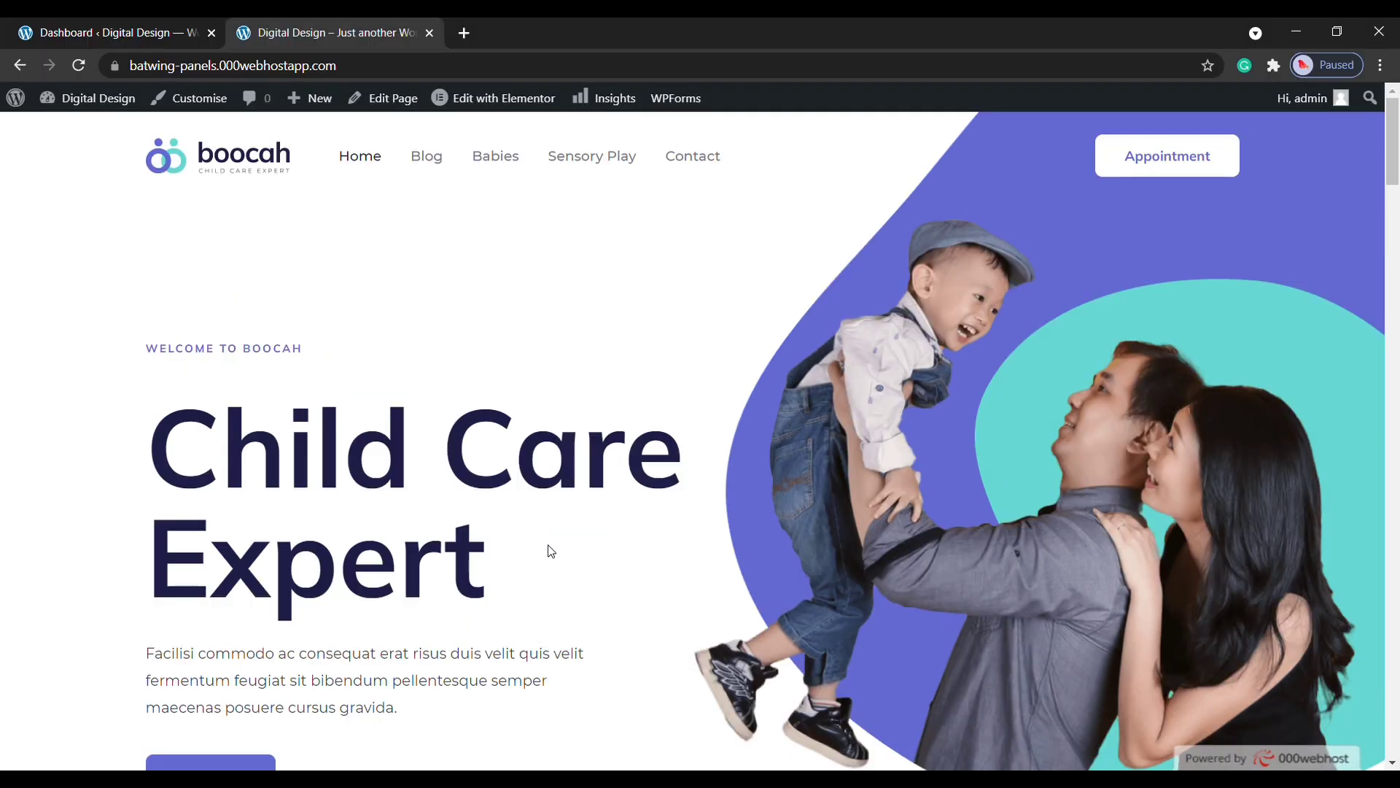
{"action": "left_click_drag", "start_coordinate": [517, 513], "coordinate": [235, 422]}
{"action": "left_click_drag", "start_coordinate": [232, 474], "coordinate": [183, 452]}
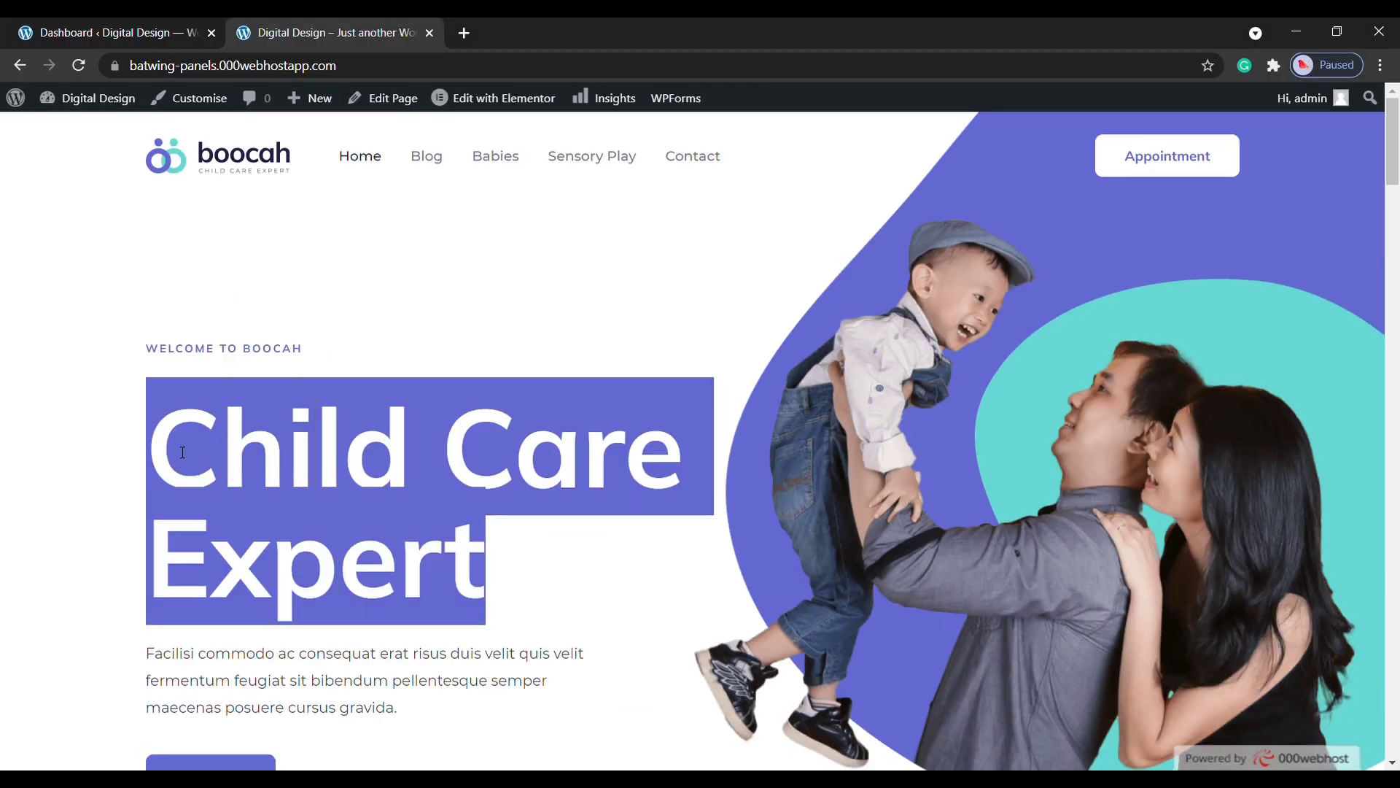
{"action": "left_click", "coordinate": [549, 552]}
{"action": "scroll", "coordinate": [549, 552], "scroll_direction": "down", "scroll_amount": 20}
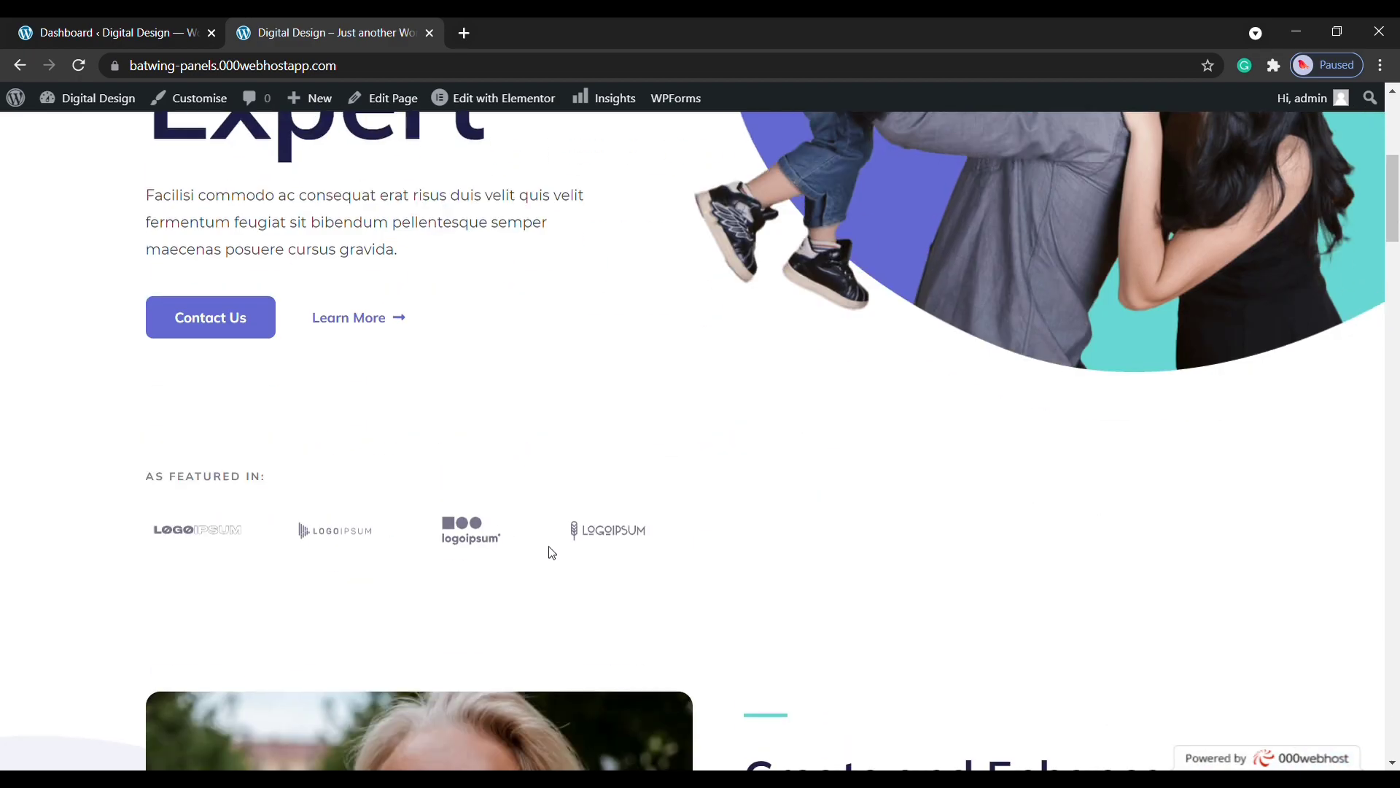
{"action": "scroll", "coordinate": [551, 553], "scroll_direction": "down", "scroll_amount": 20}
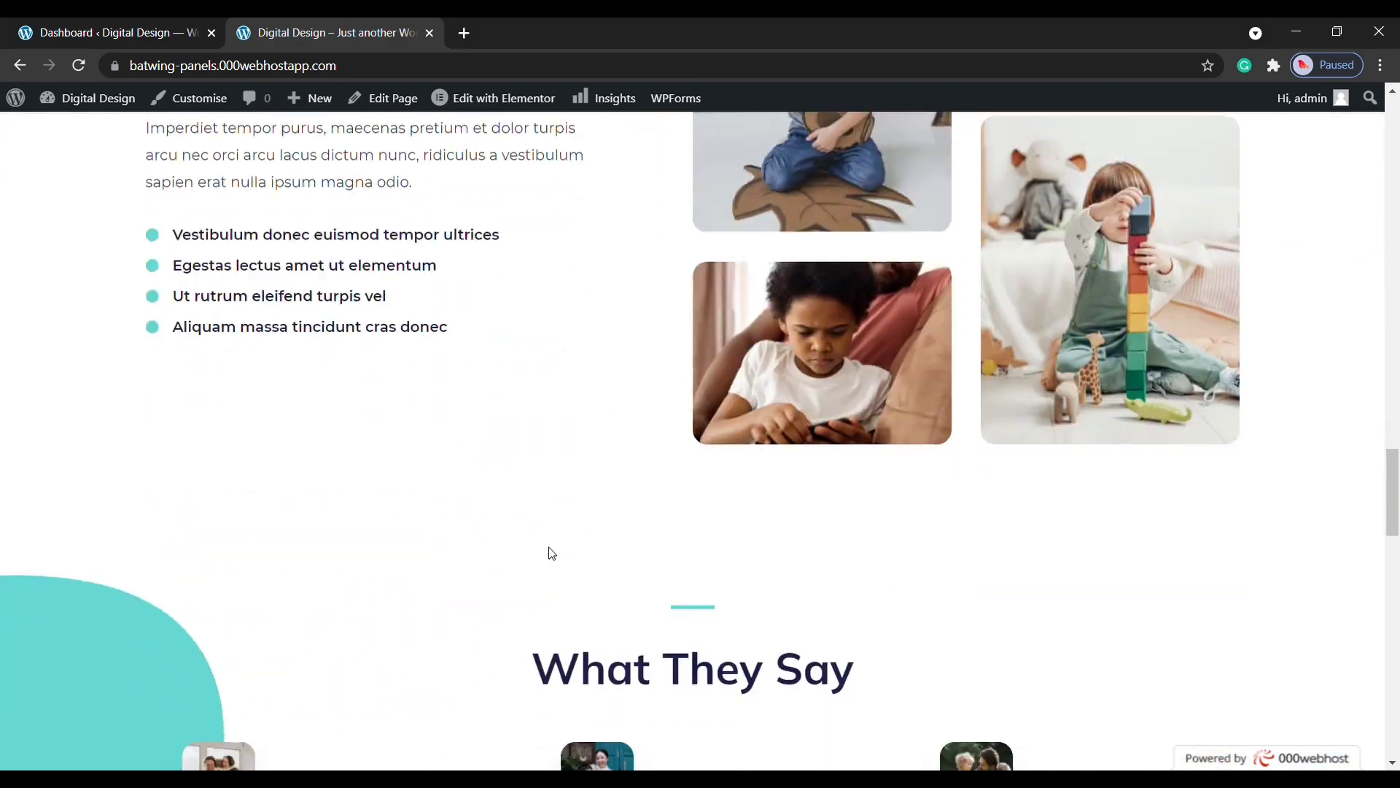
{"action": "scroll", "coordinate": [558, 532], "scroll_direction": "up", "scroll_amount": 1}
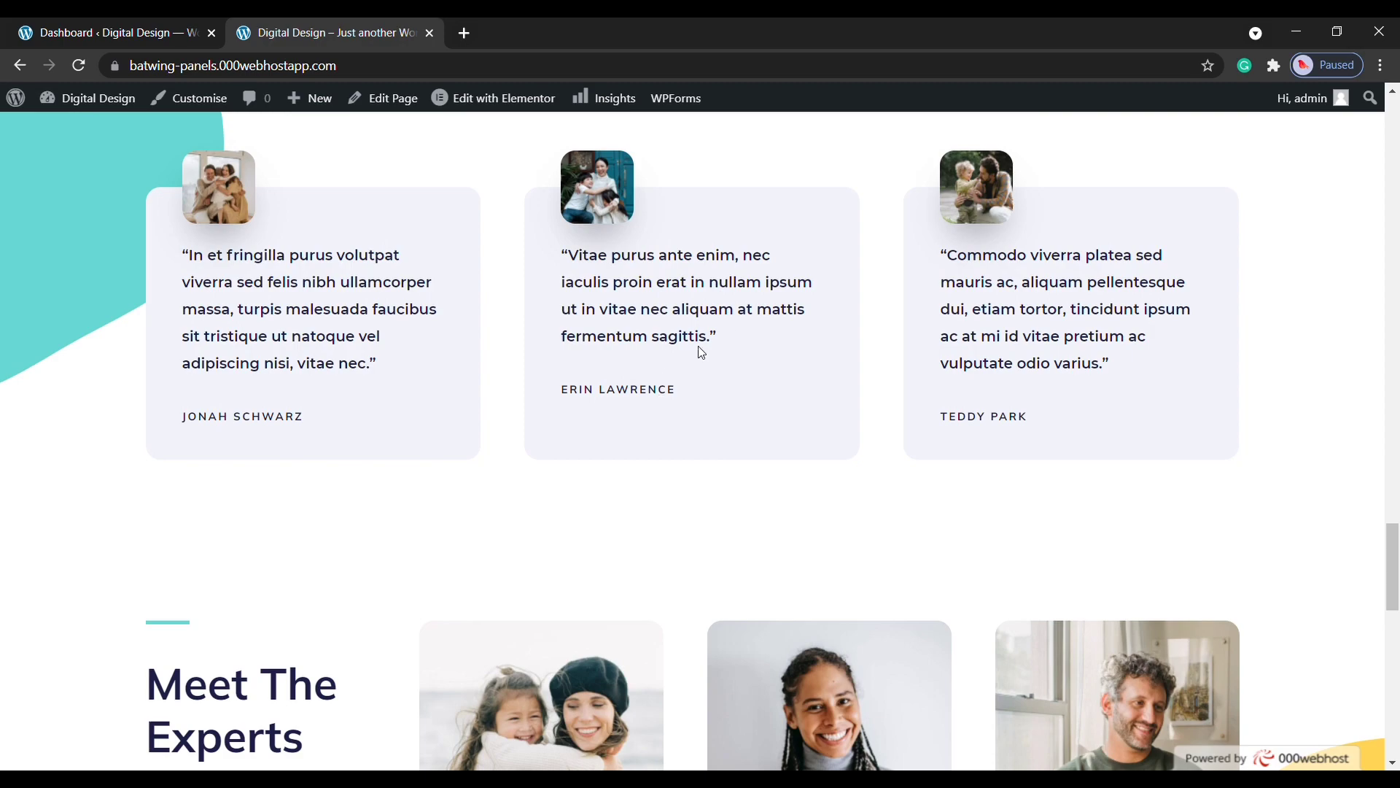
{"action": "left_click_drag", "start_coordinate": [701, 353], "coordinate": [558, 261]}
{"action": "scroll", "coordinate": [494, 399], "scroll_direction": "up", "scroll_amount": 7}
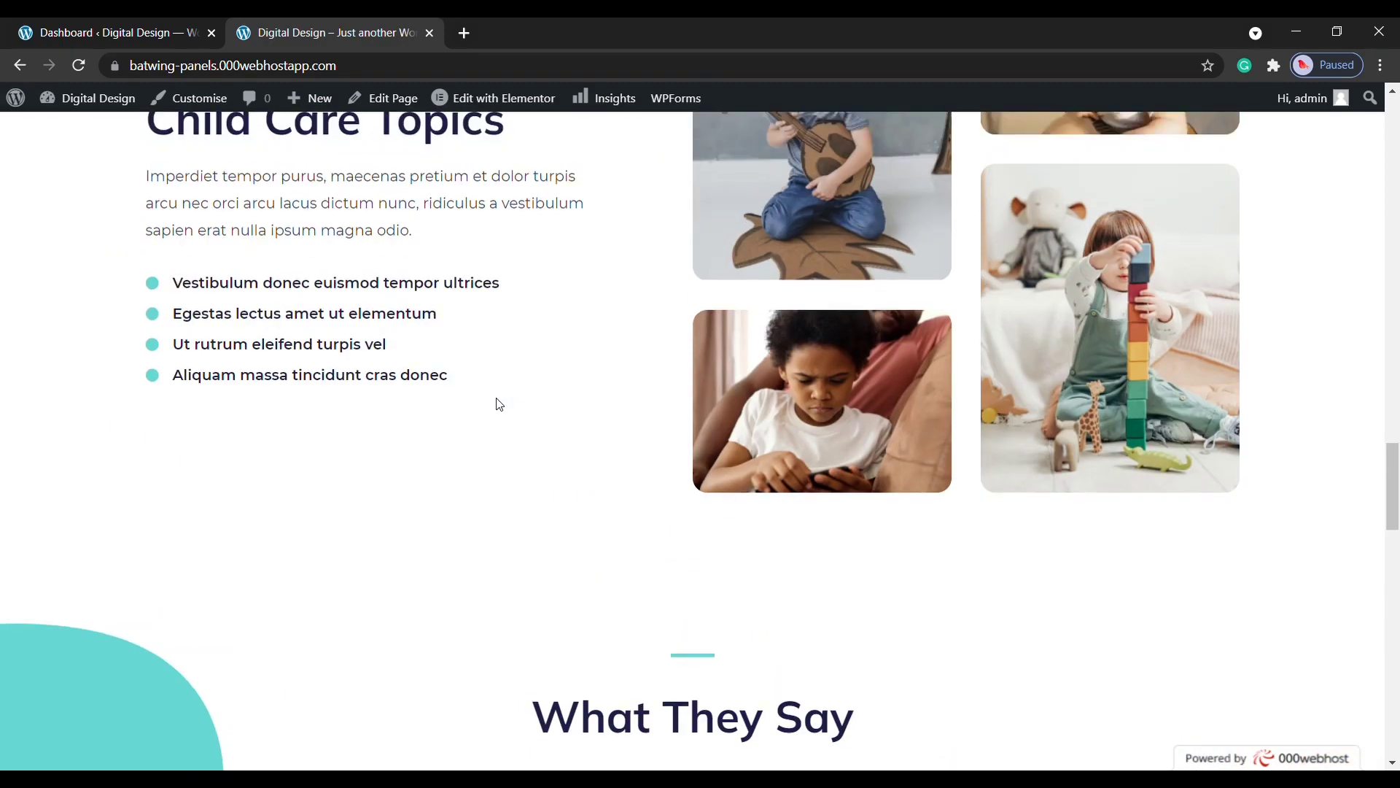
{"action": "scroll", "coordinate": [499, 404], "scroll_direction": "up", "scroll_amount": 15}
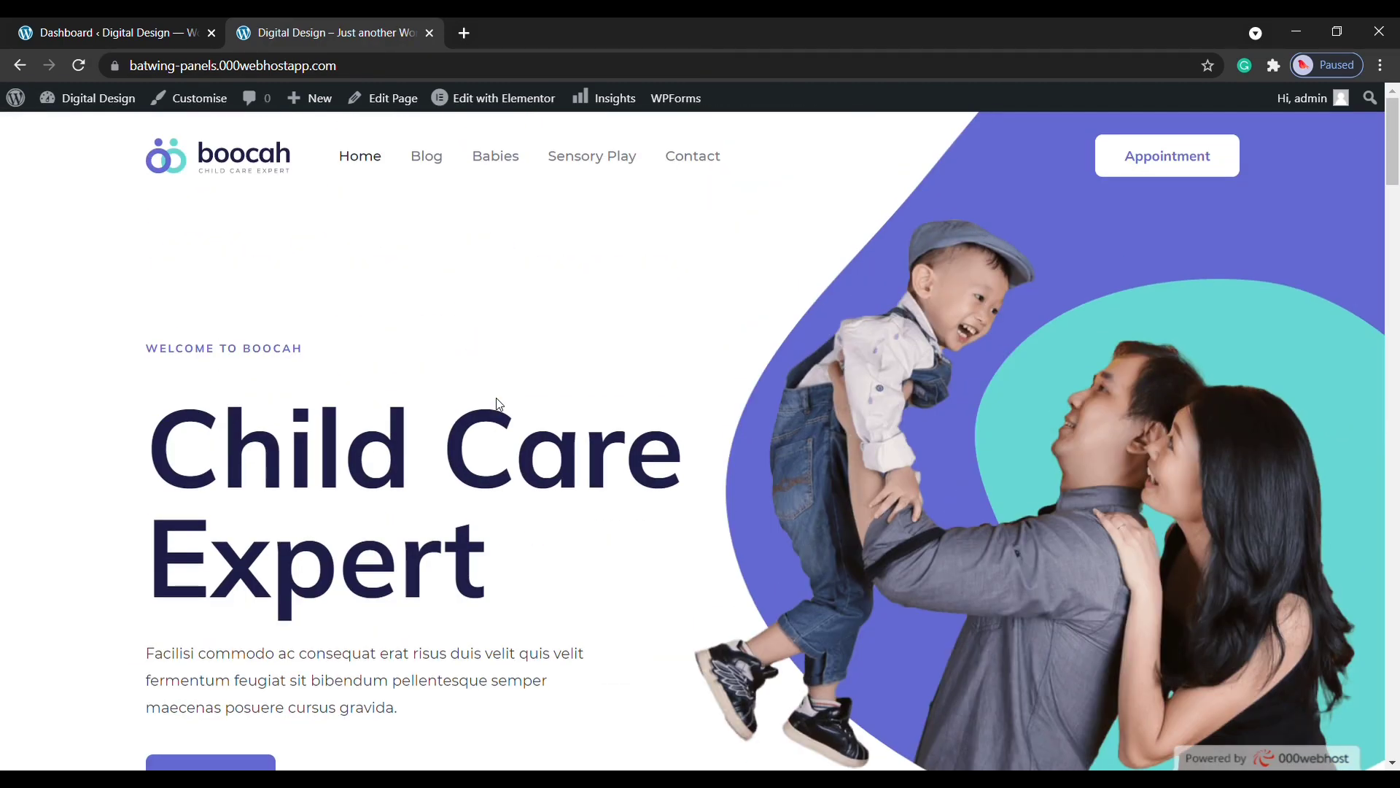
From the admin Pages list, open the Home page with Edit with Elementor
{"action": "left_click", "coordinate": [77, 35]}
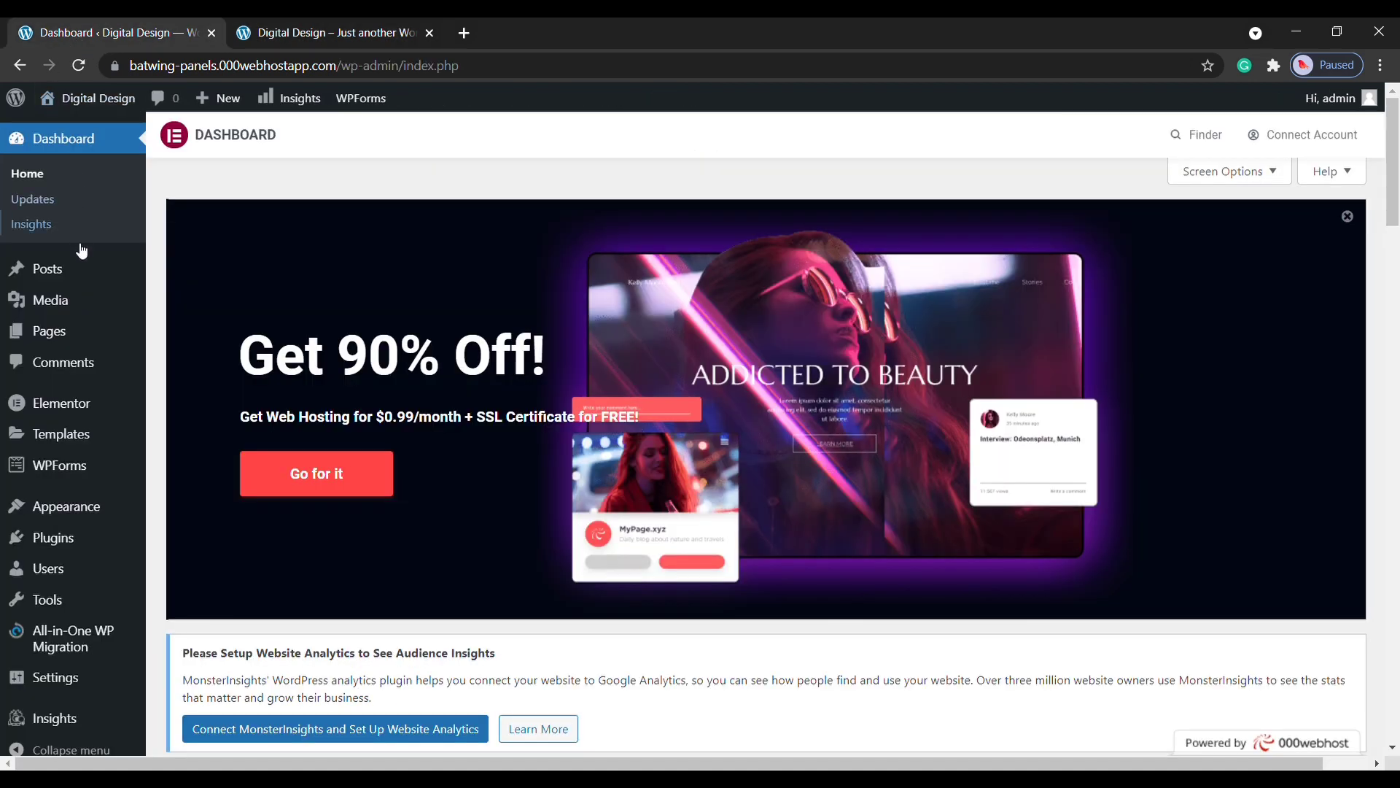
{"action": "mouse_move", "coordinate": [77, 332]}
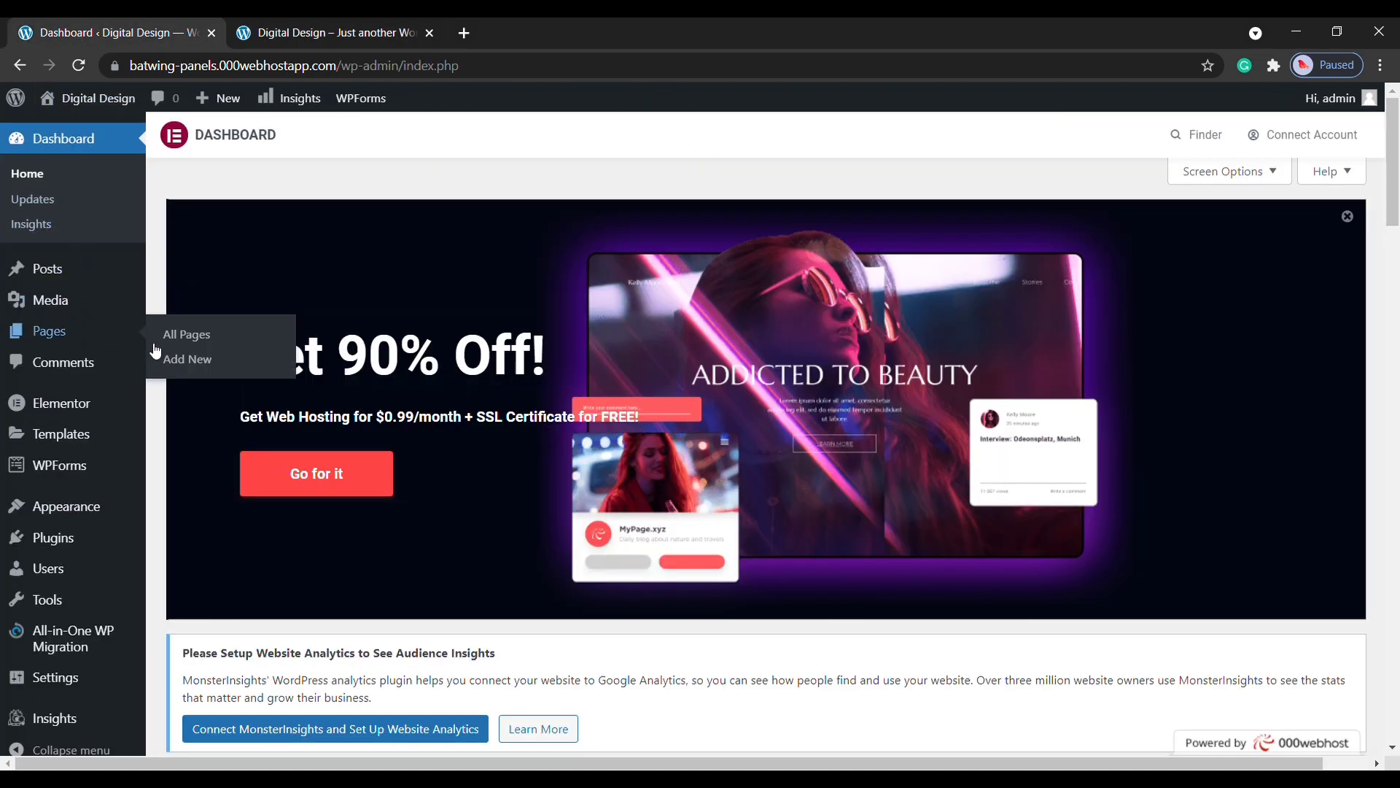
{"action": "left_click", "coordinate": [213, 347]}
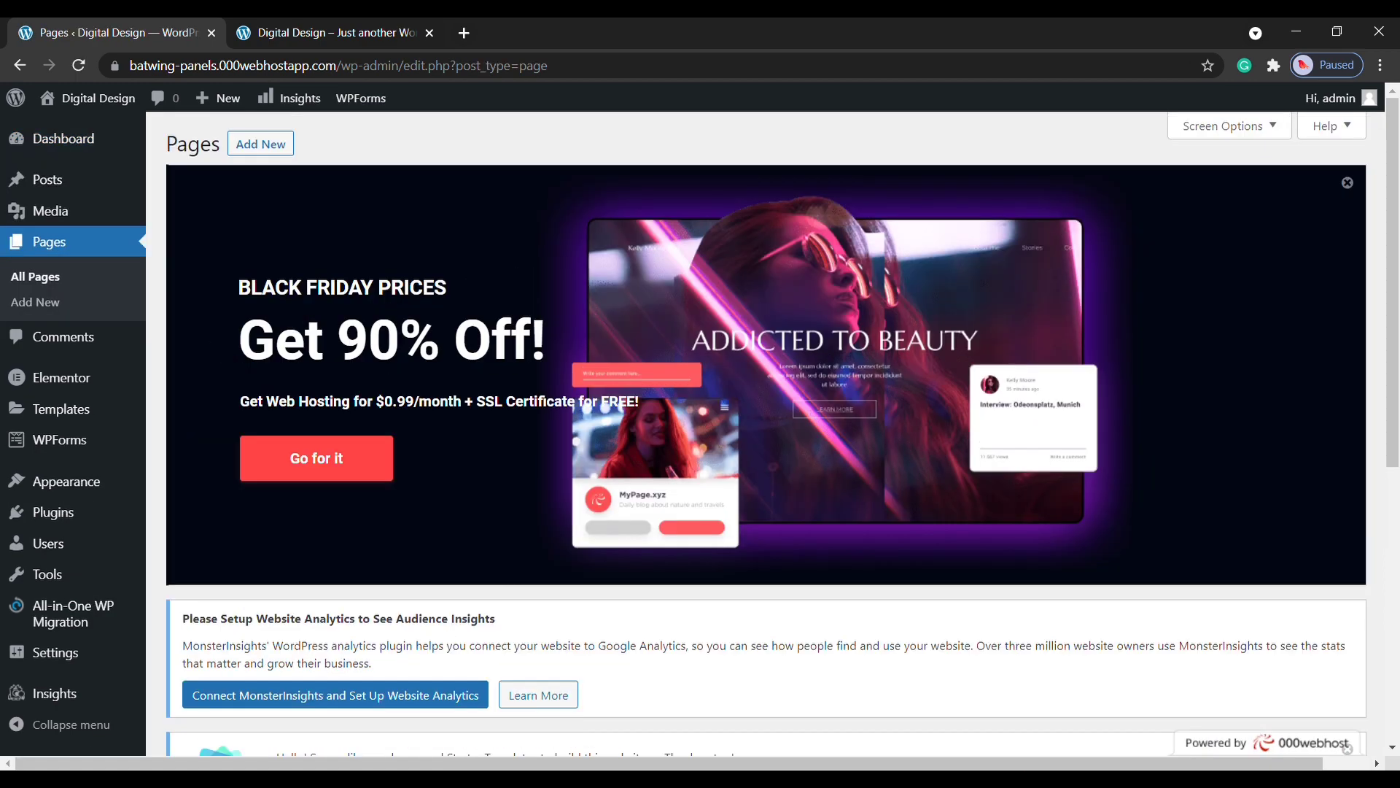
{"action": "scroll", "coordinate": [251, 367], "scroll_direction": "down", "scroll_amount": 3}
{"action": "scroll", "coordinate": [251, 367], "scroll_direction": "down", "scroll_amount": 3}
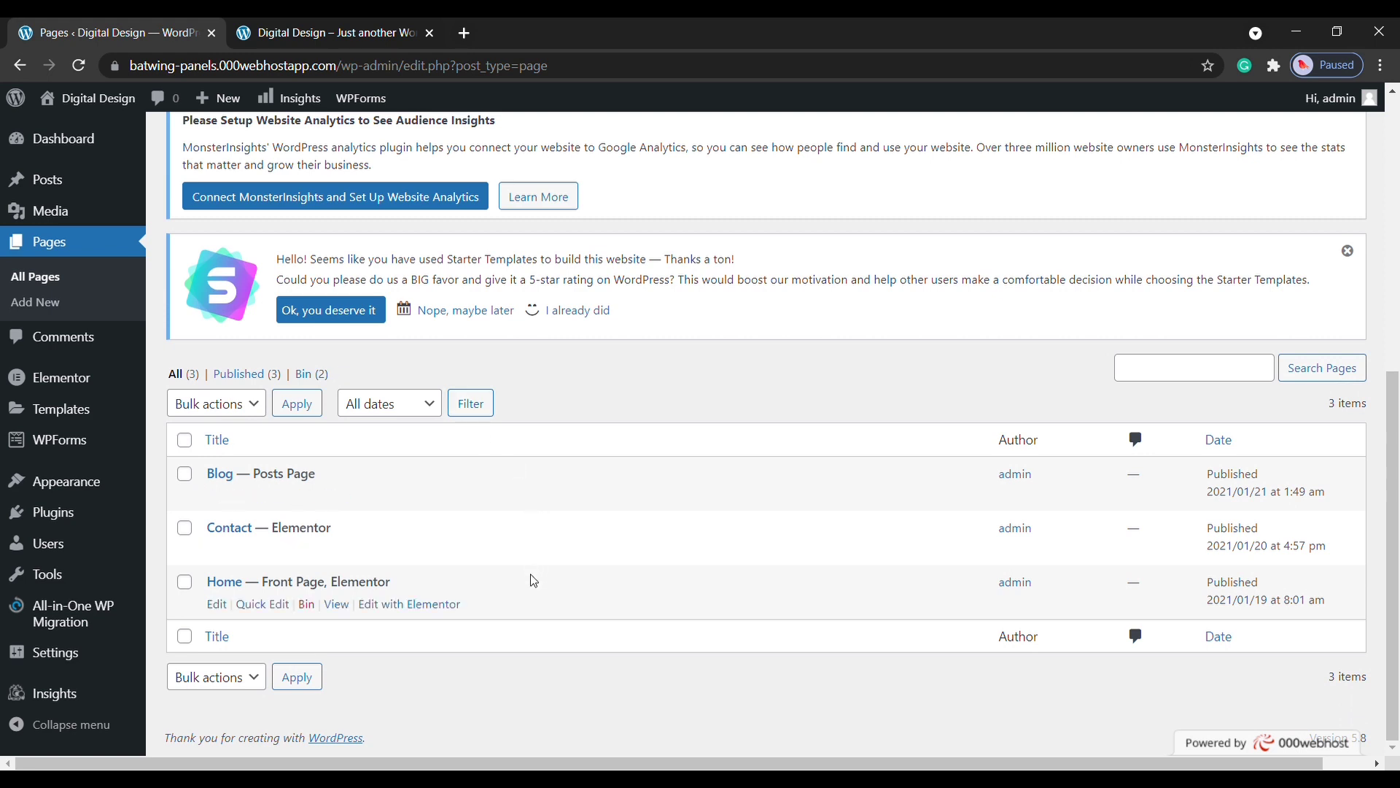
{"action": "left_click", "coordinate": [445, 615]}
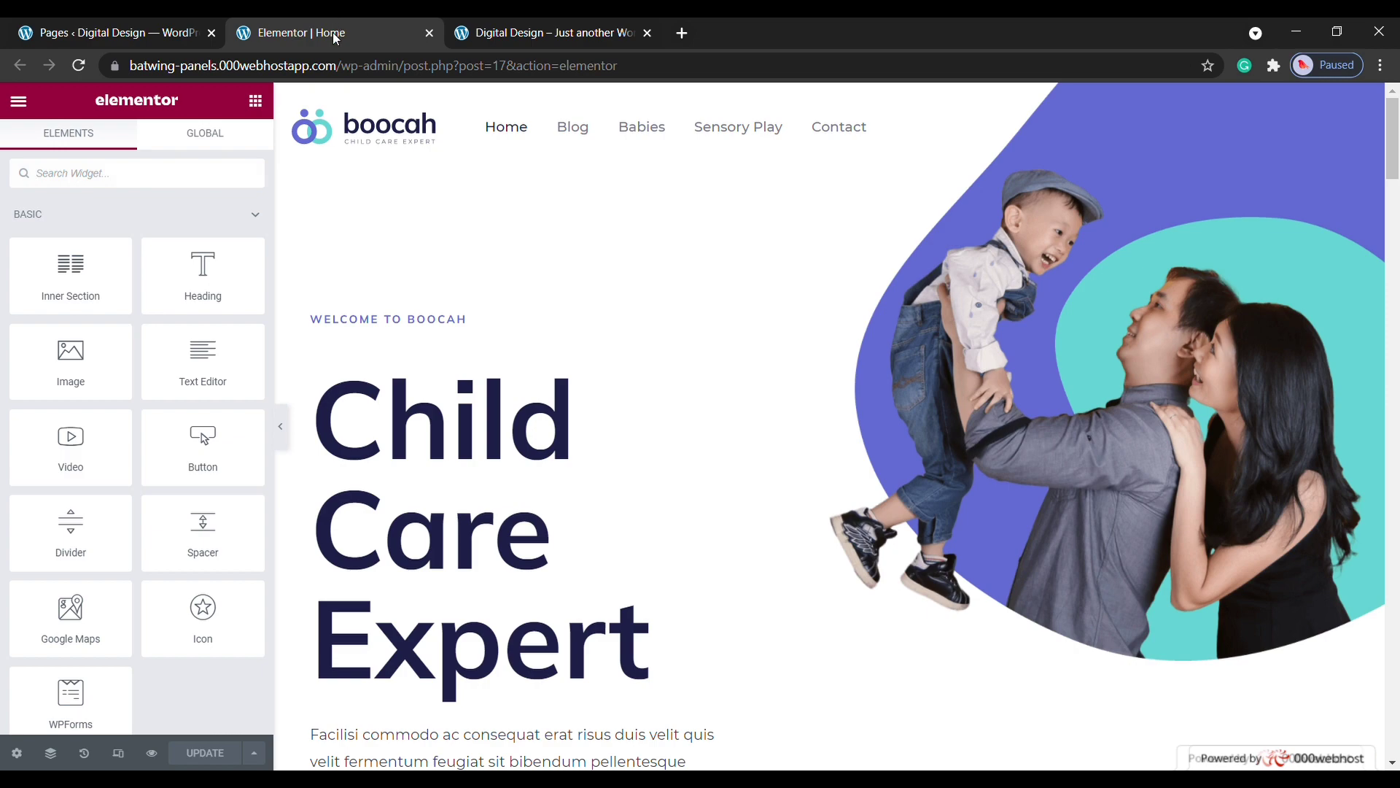
Scroll the Home page preview to review the hero, logo row and Early Childhood Systems section
{"action": "scroll", "coordinate": [598, 318], "scroll_direction": "down", "scroll_amount": 8}
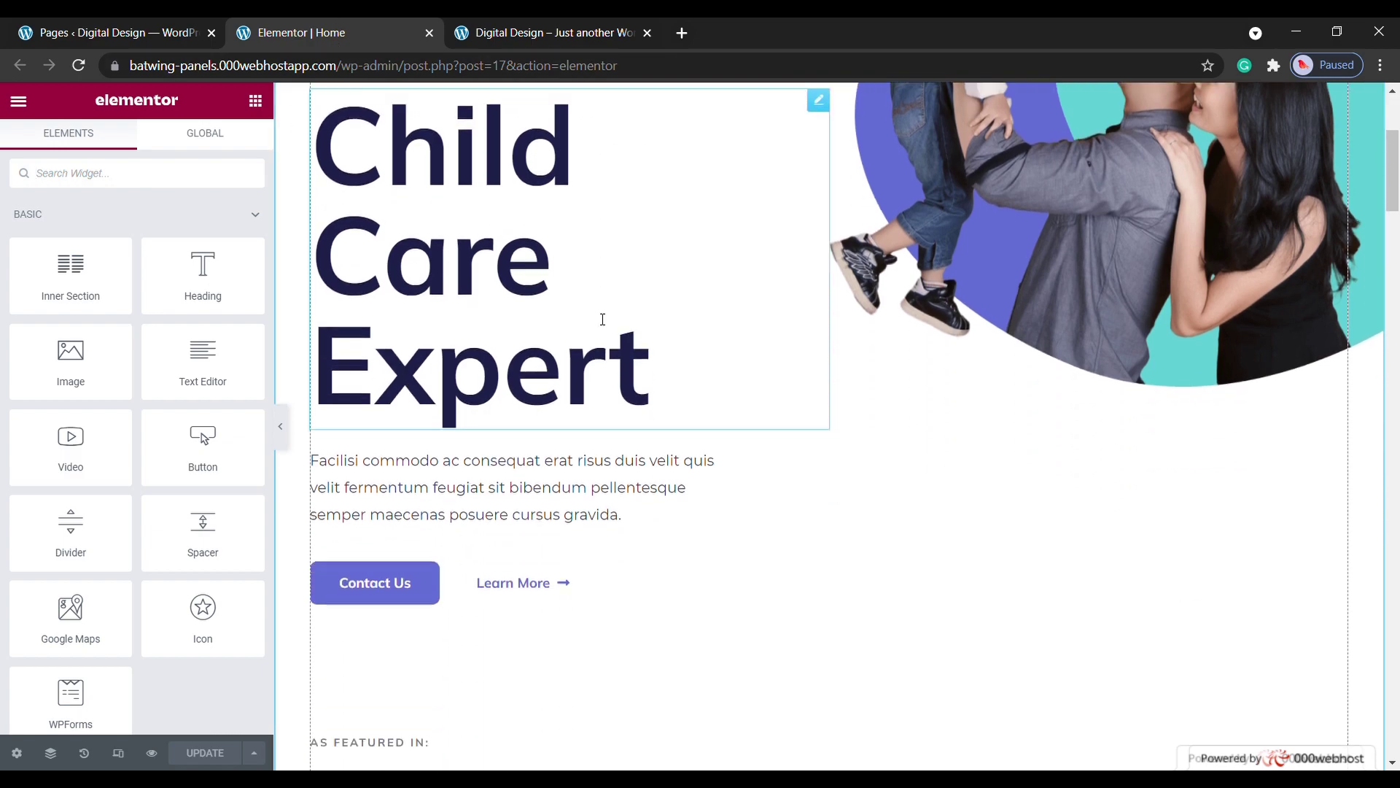
{"action": "scroll", "coordinate": [598, 319], "scroll_direction": "down", "scroll_amount": 15}
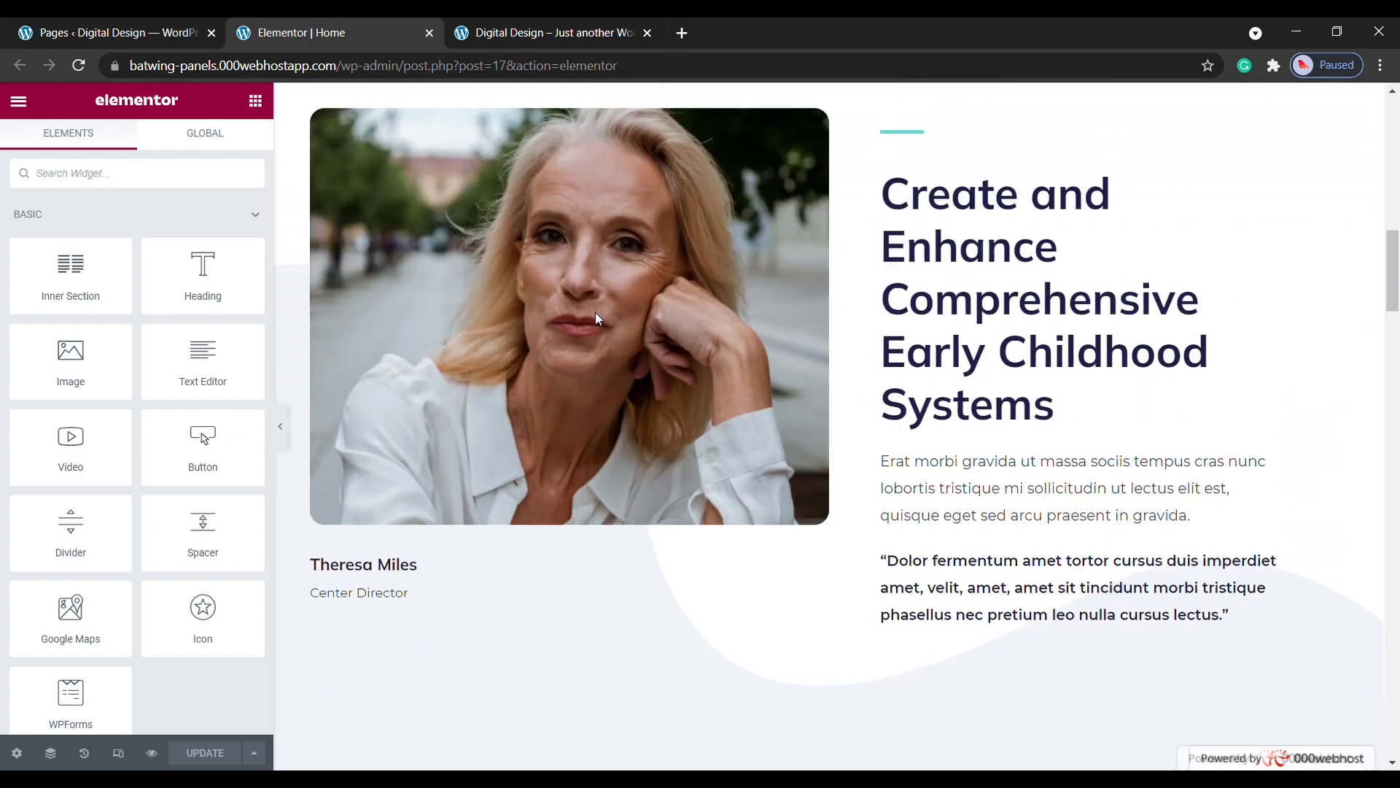
{"action": "scroll", "coordinate": [595, 312], "scroll_direction": "up", "scroll_amount": 20}
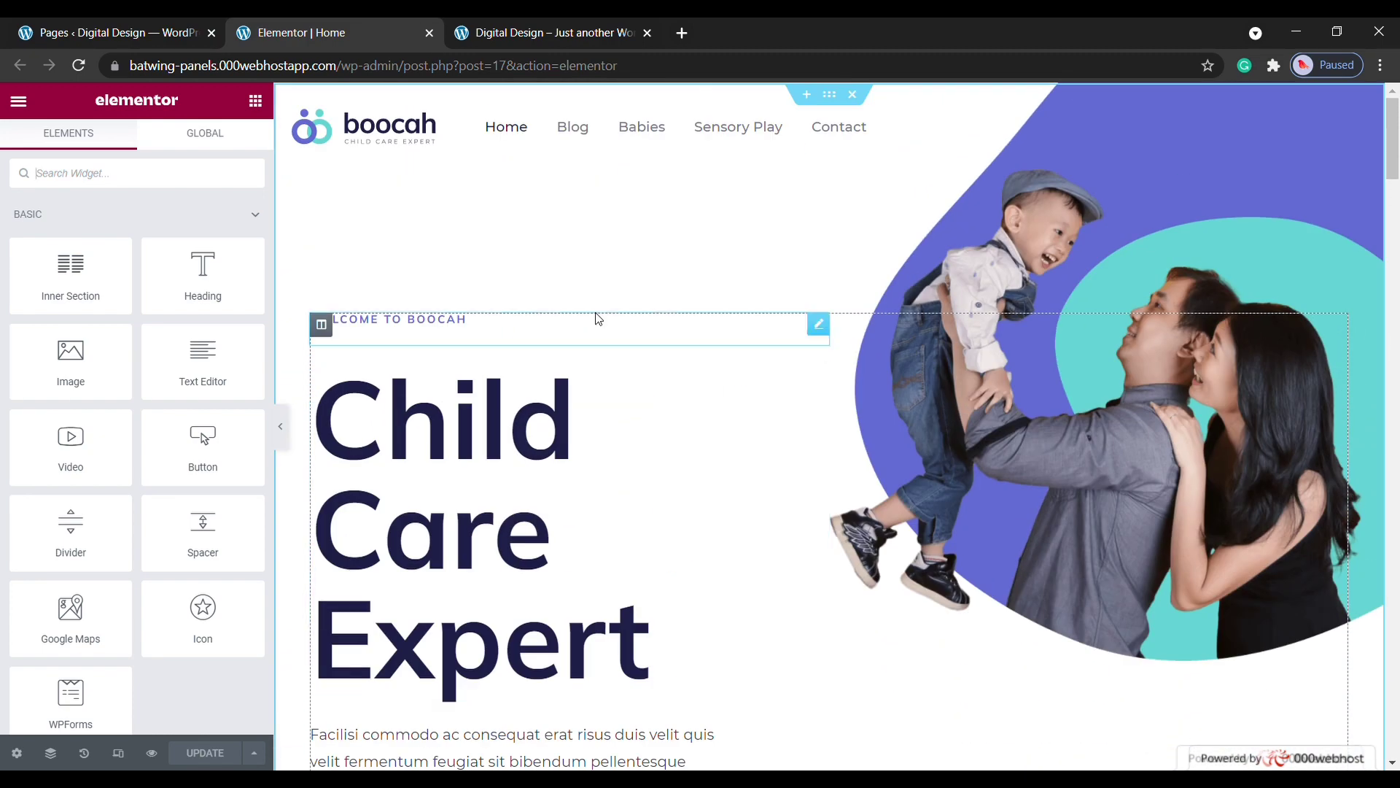
{"action": "scroll", "coordinate": [595, 317], "scroll_direction": "down", "scroll_amount": 1}
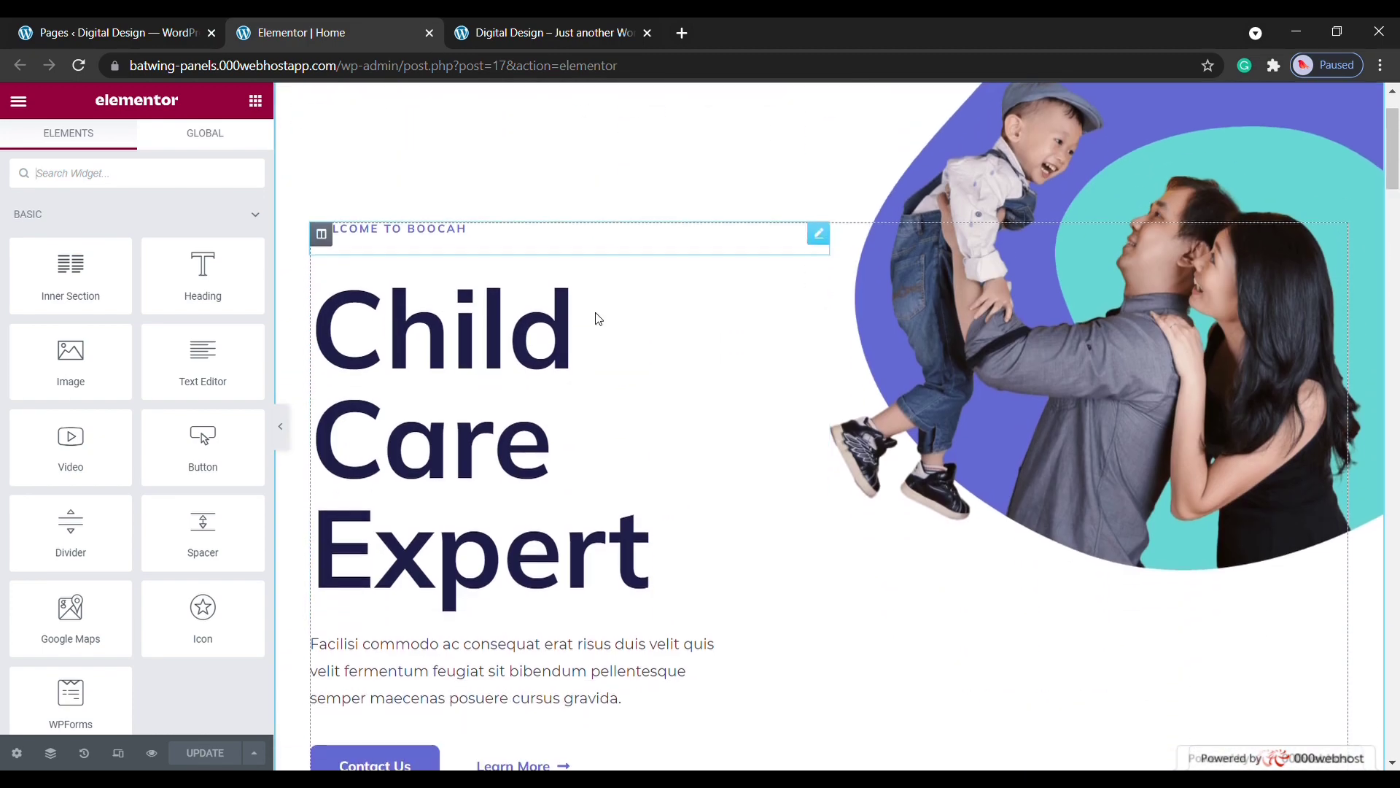
Replace 'Expert' with 'Services' in the hero heading's Title field
{"action": "left_click", "coordinate": [607, 545]}
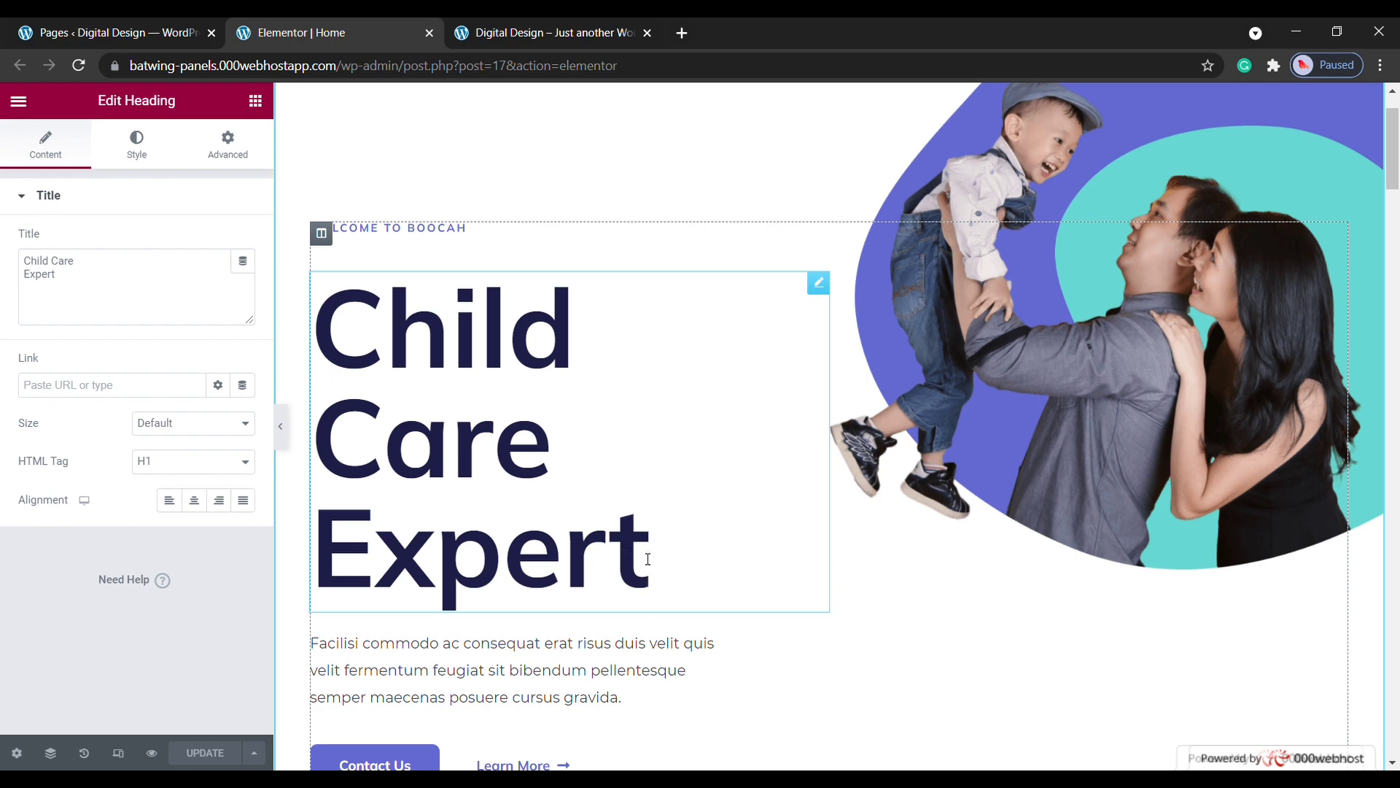
{"action": "key", "text": "BackSpace"}
{"action": "key", "text": "BackSpace"}
{"action": "key", "text": "BackSpace"}
{"action": "key", "text": "BackSpace"}
{"action": "key", "text": "BackSpace"}
{"action": "key", "text": "BackSpace"}
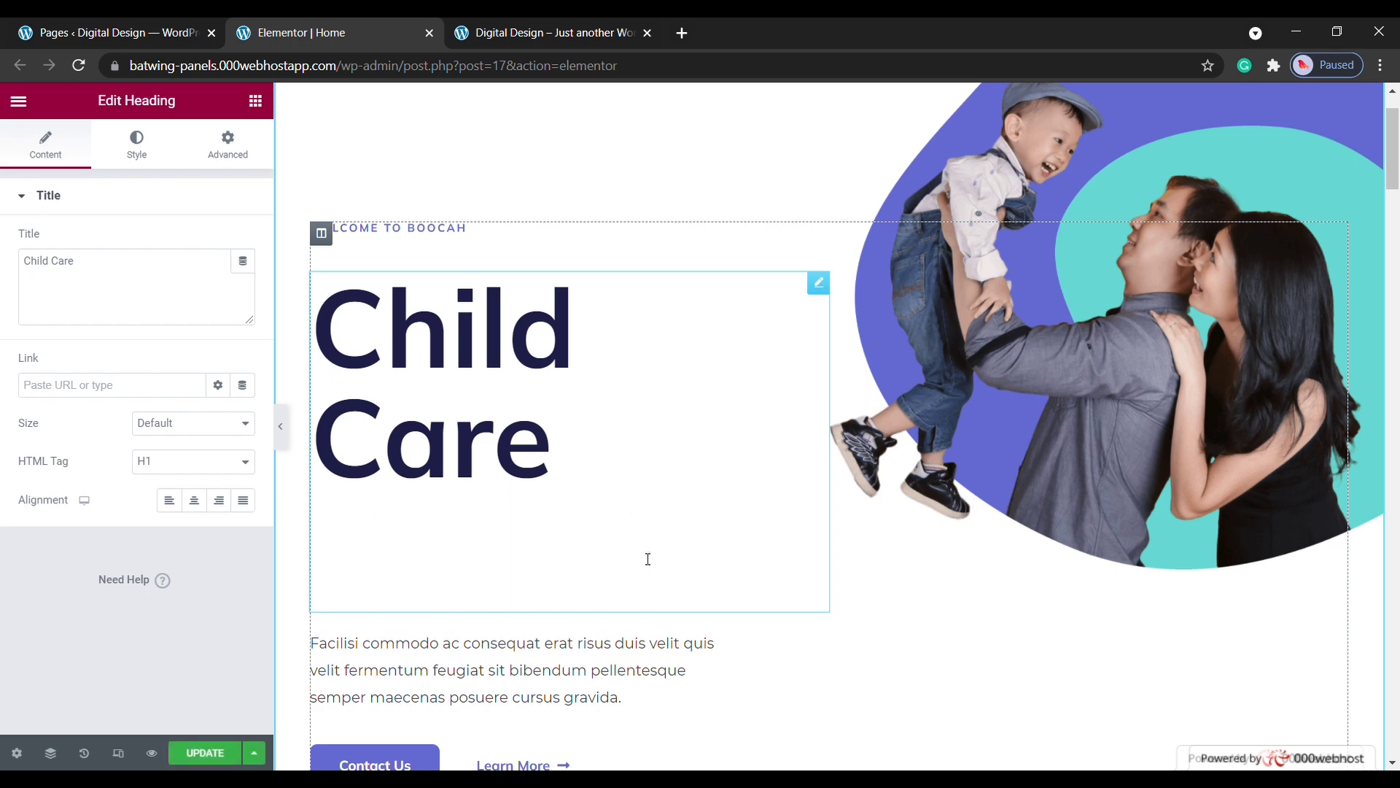
{"action": "type", "text": "SE"}
{"action": "key", "text": "BackSpace"}
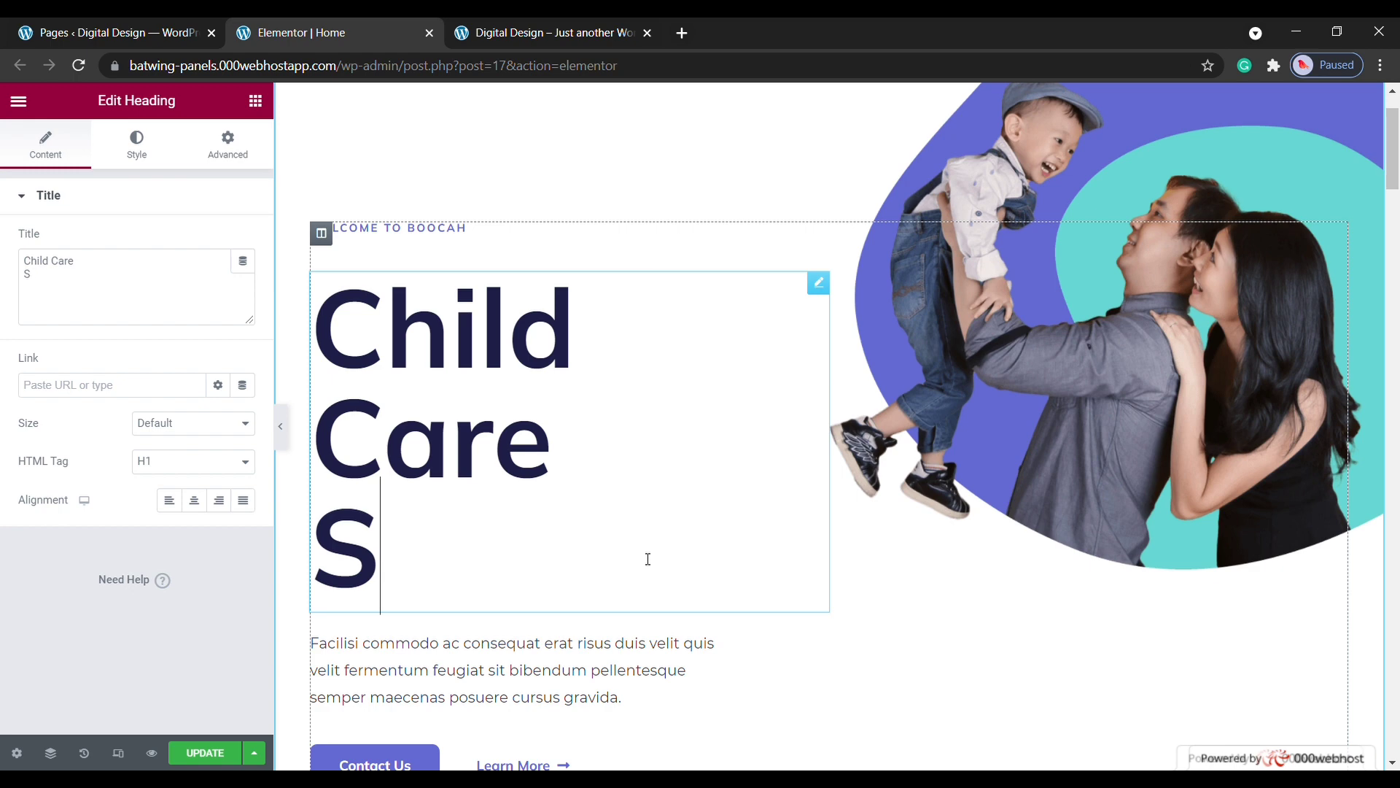
{"action": "type", "text": "ervic"}
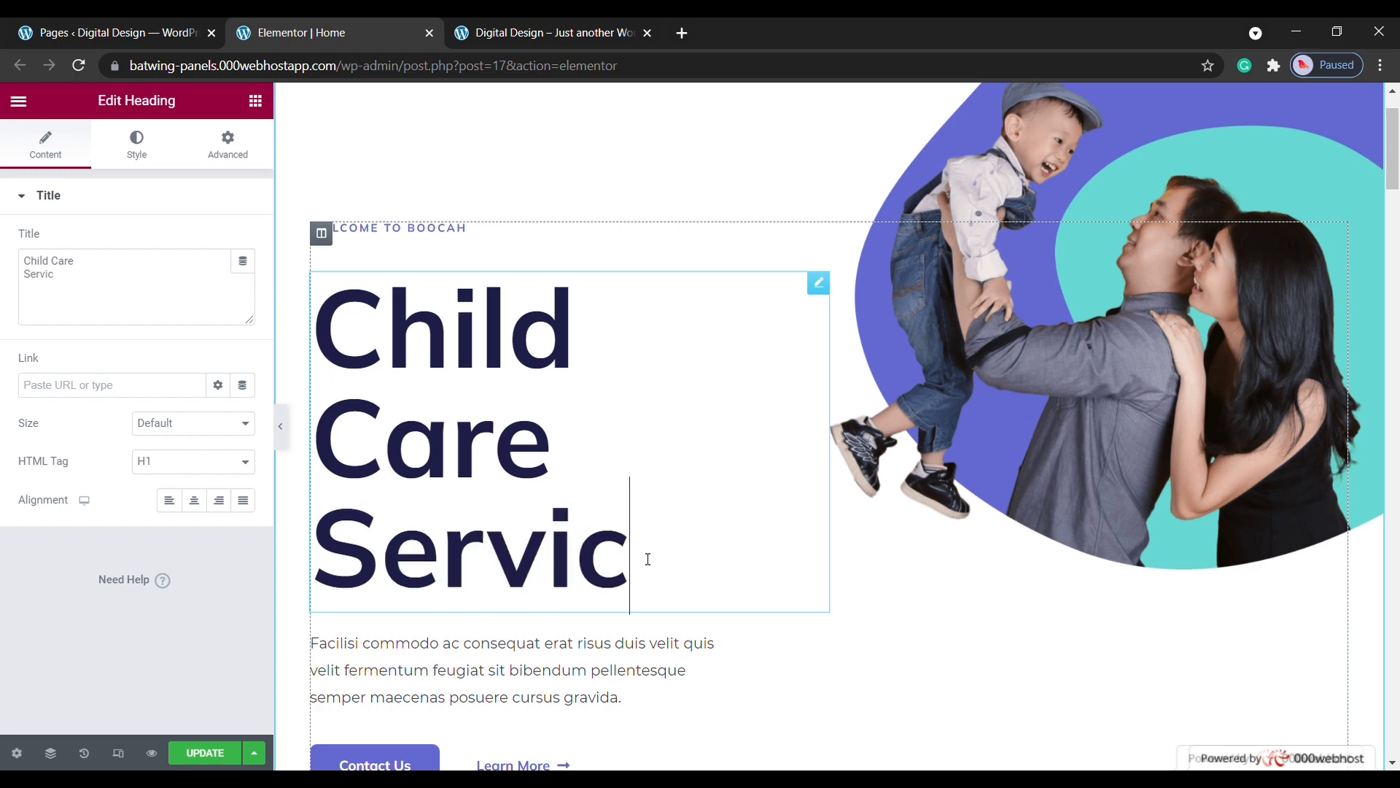
{"action": "type", "text": "es"}
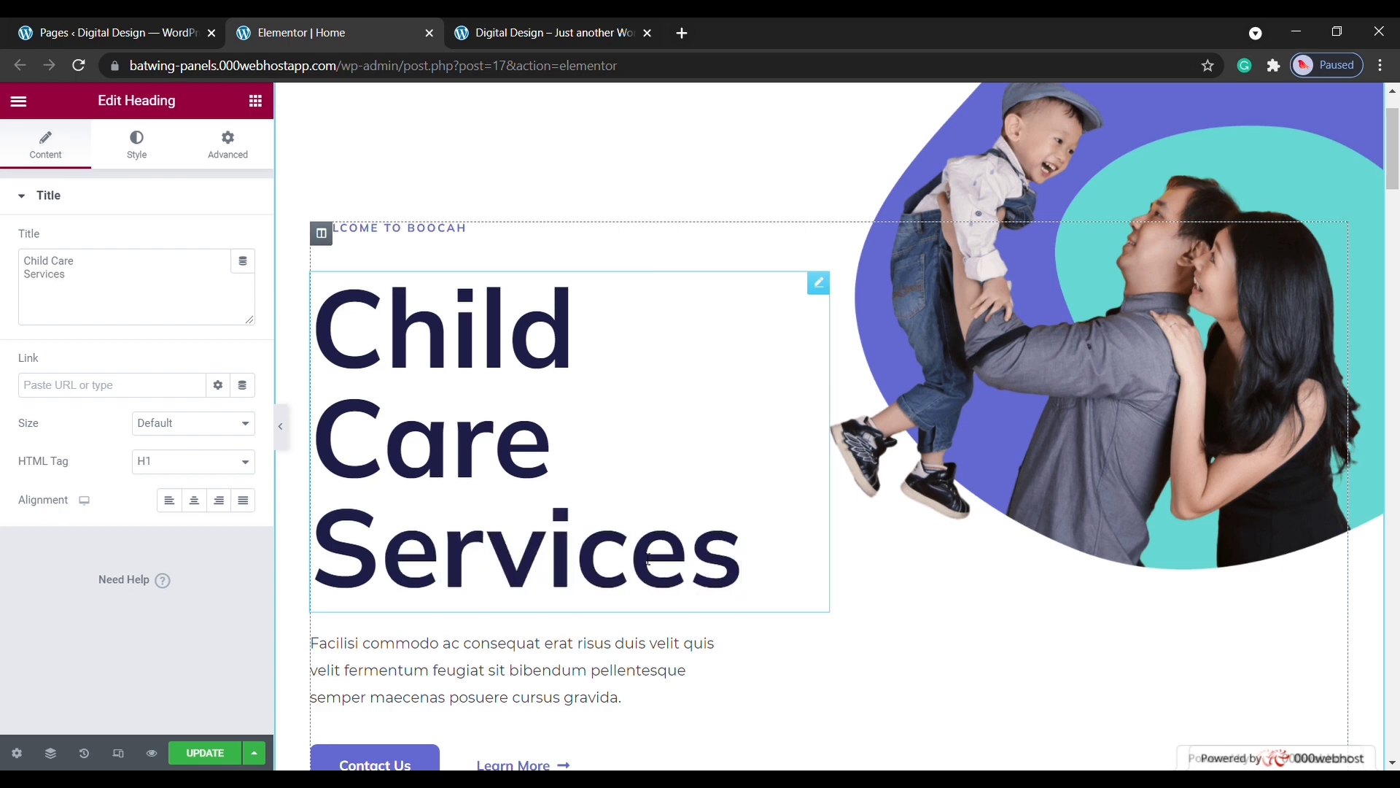
{"action": "scroll", "coordinate": [646, 559], "scroll_direction": "down", "scroll_amount": 3}
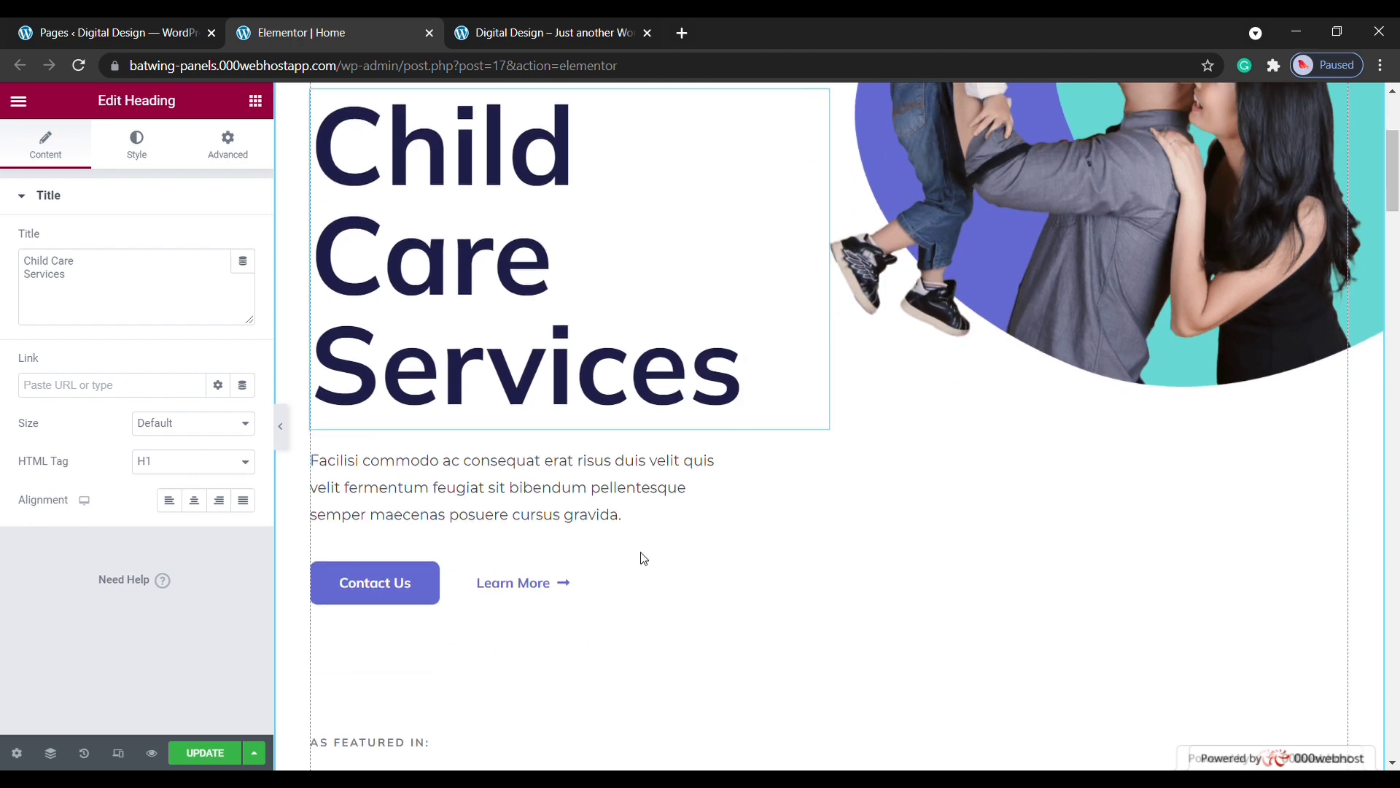
{"action": "scroll", "coordinate": [646, 558], "scroll_direction": "down", "scroll_amount": 2}
Relabel the hero's first button from 'Contact Us' to 'Call Us' in the preview
{"action": "left_click", "coordinate": [420, 496]}
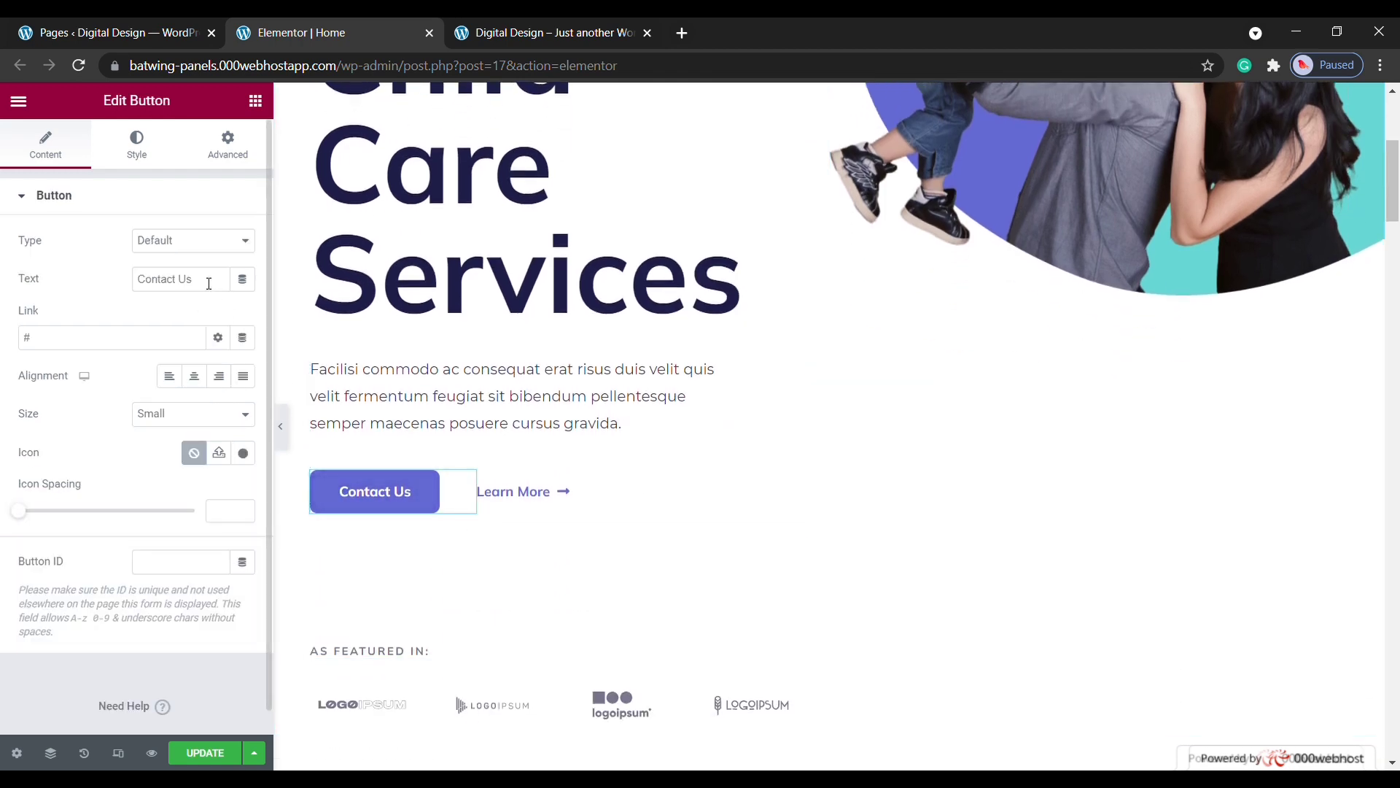
{"action": "left_click", "coordinate": [412, 502]}
{"action": "key", "text": "BackSpace"}
{"action": "key", "text": "BackSpace"}
{"action": "key", "text": "BackSpace"}
{"action": "key", "text": "BackSpace"}
{"action": "key", "text": "BackSpace"}
{"action": "key", "text": "BackSpace"}
{"action": "key", "text": "BackSpace"}
{"action": "key", "text": "BackSpace"}
{"action": "key", "text": "BackSpace"}
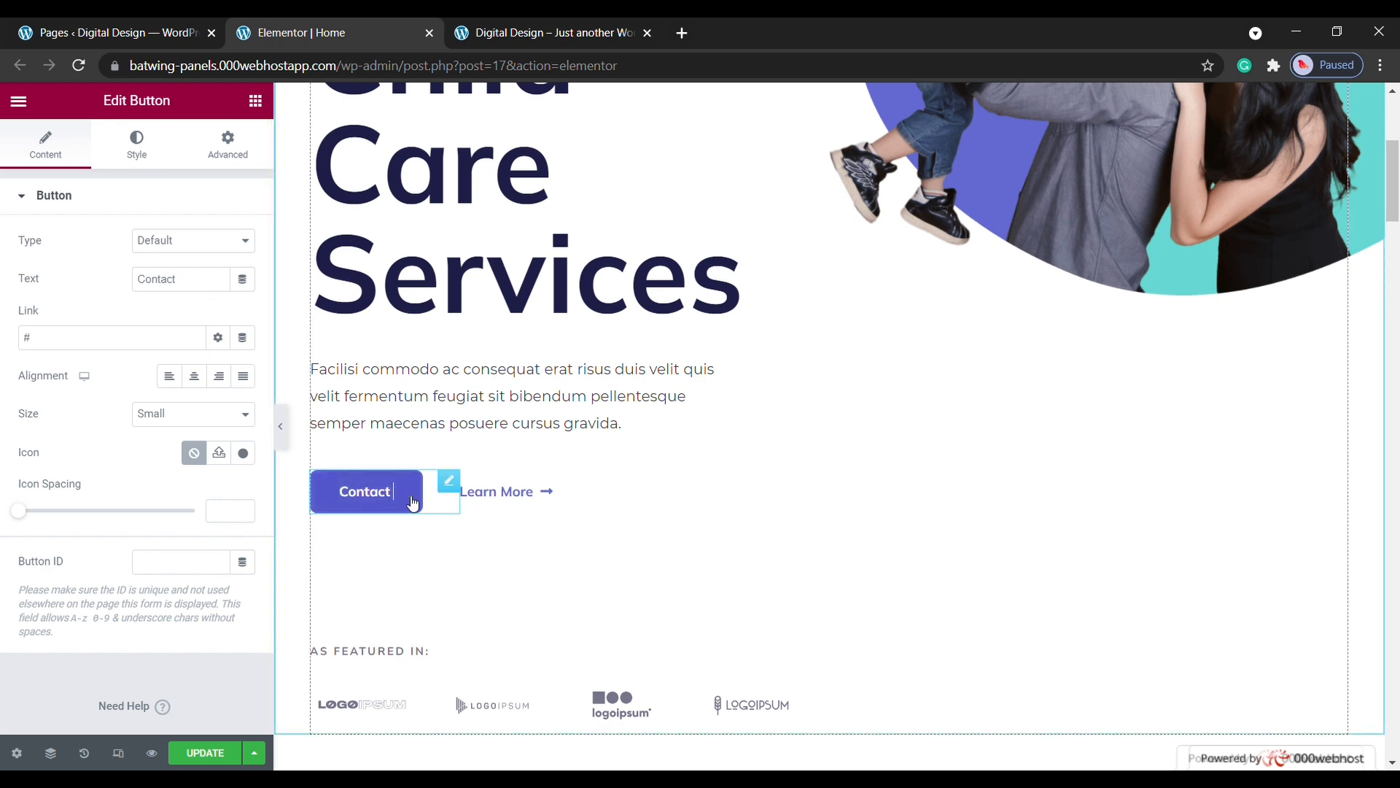
{"action": "type", "text": "all"}
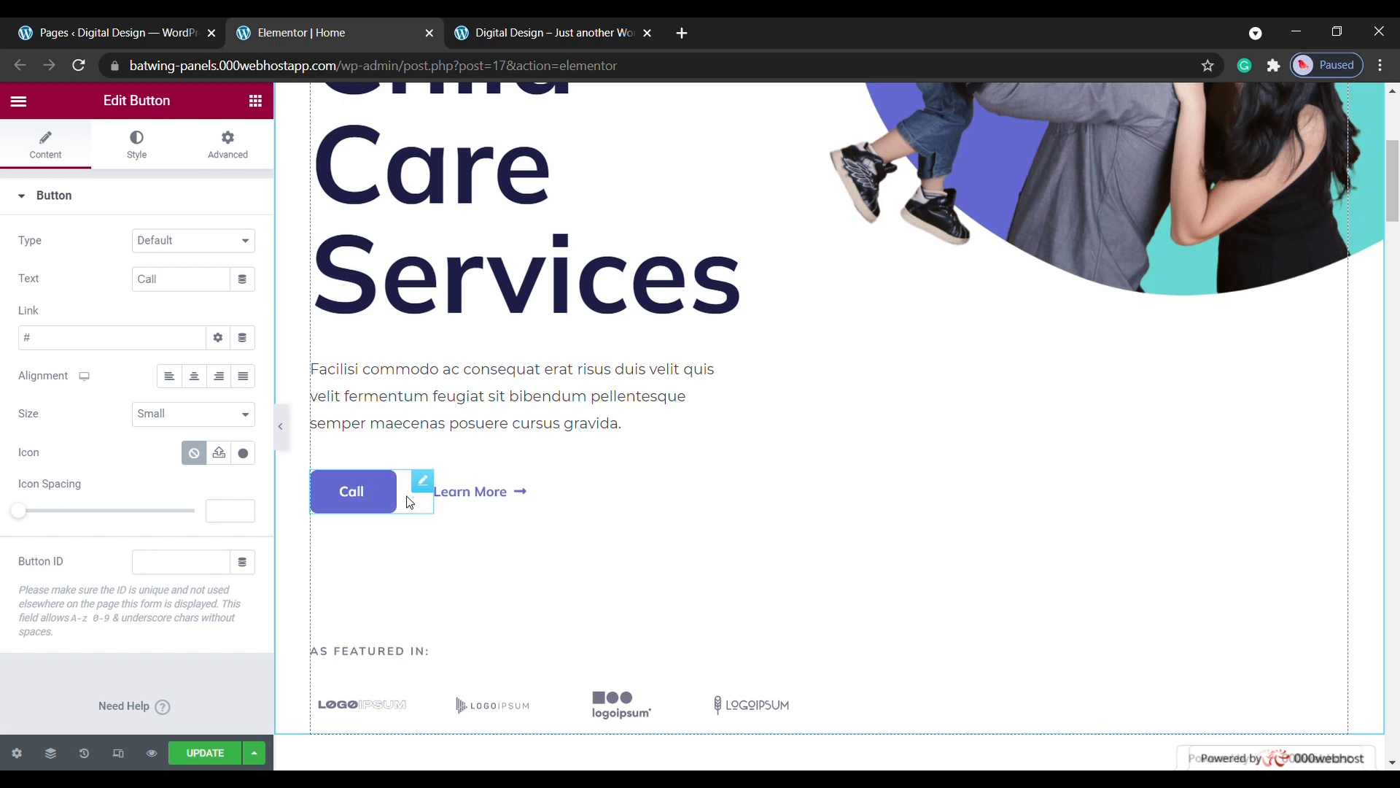
{"action": "type", "text": " Us"}
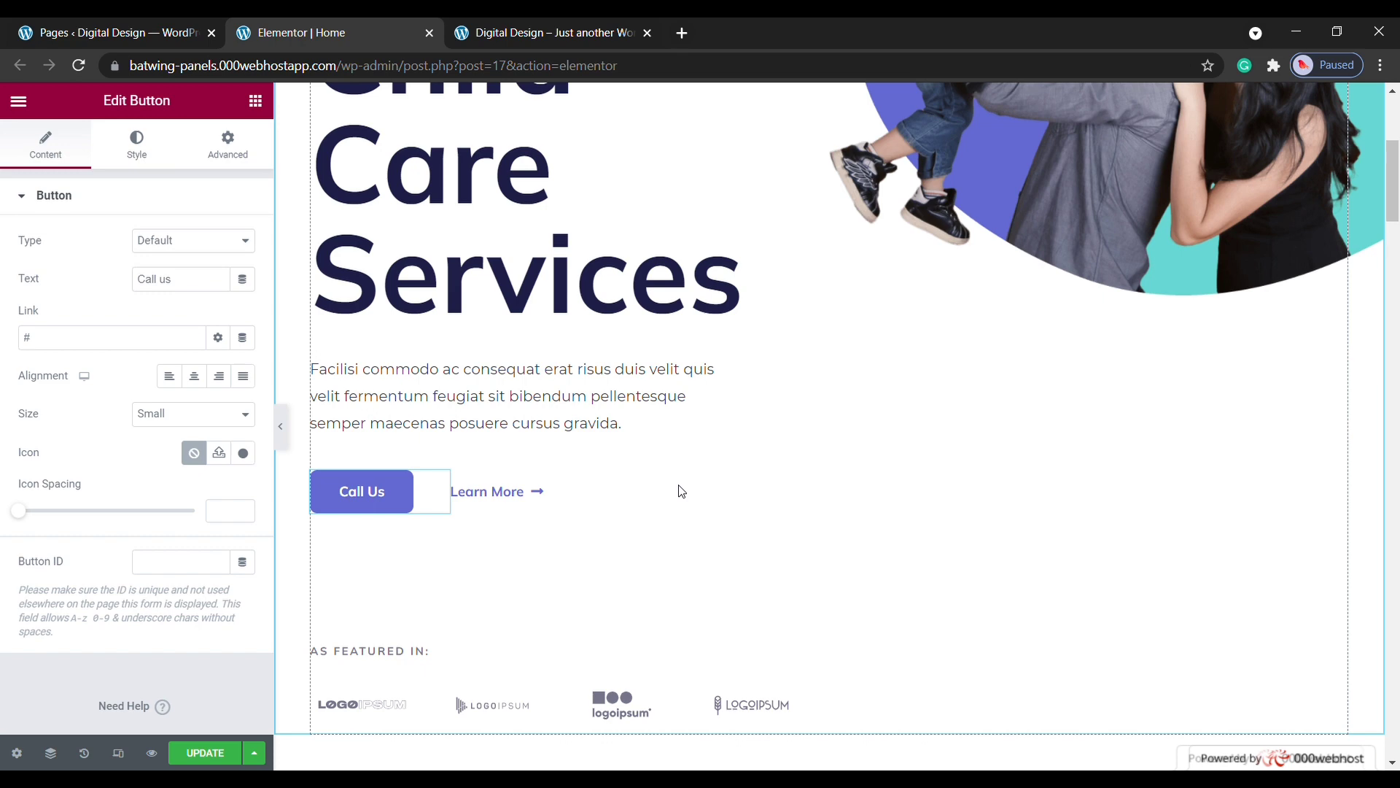
{"action": "scroll", "coordinate": [681, 491], "scroll_direction": "down", "scroll_amount": 5}
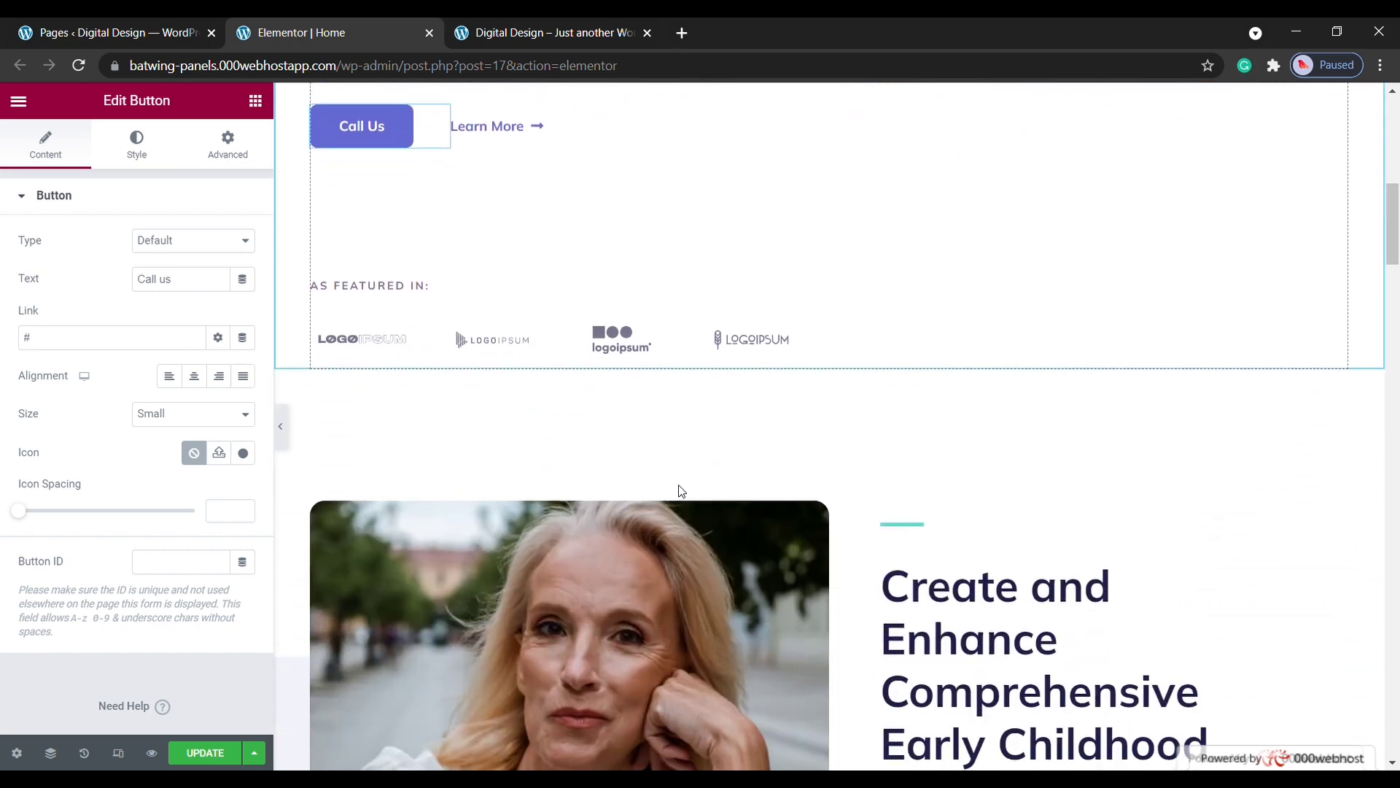
{"action": "scroll", "coordinate": [679, 490], "scroll_direction": "down", "scroll_amount": 3}
{"action": "left_click", "coordinate": [998, 506]}
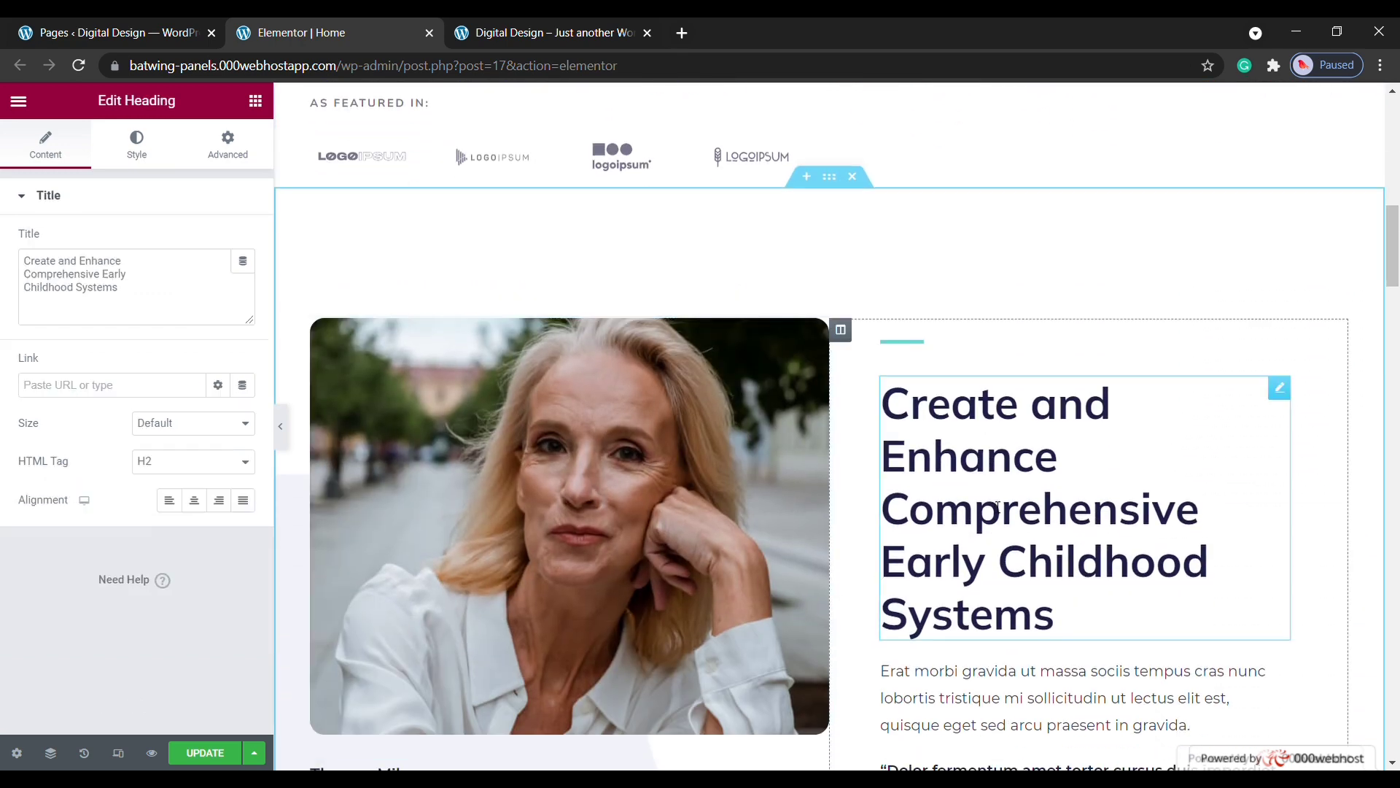
{"action": "scroll", "coordinate": [998, 507], "scroll_direction": "down", "scroll_amount": 5}
{"action": "left_click", "coordinate": [1016, 334]}
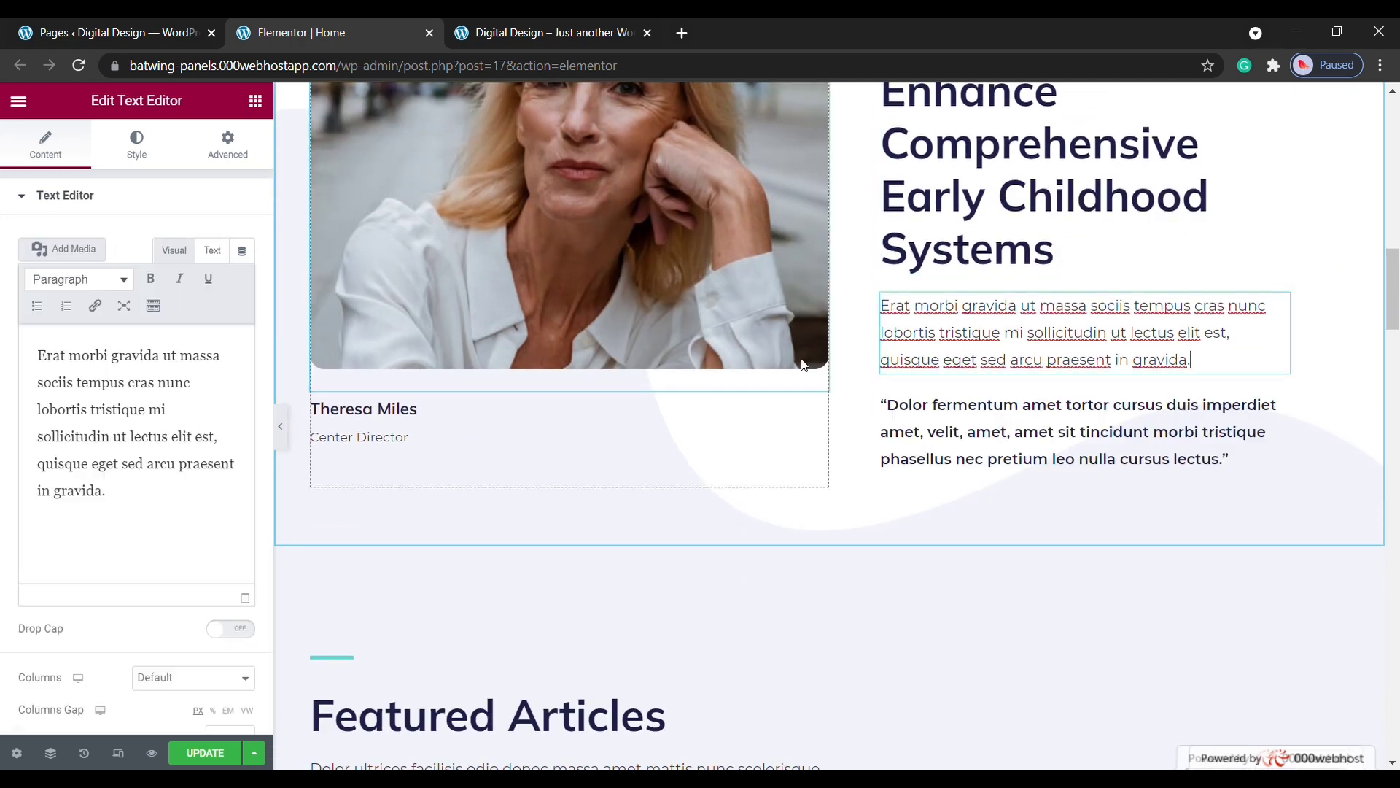
{"action": "scroll", "coordinate": [724, 363], "scroll_direction": "down", "scroll_amount": 9}
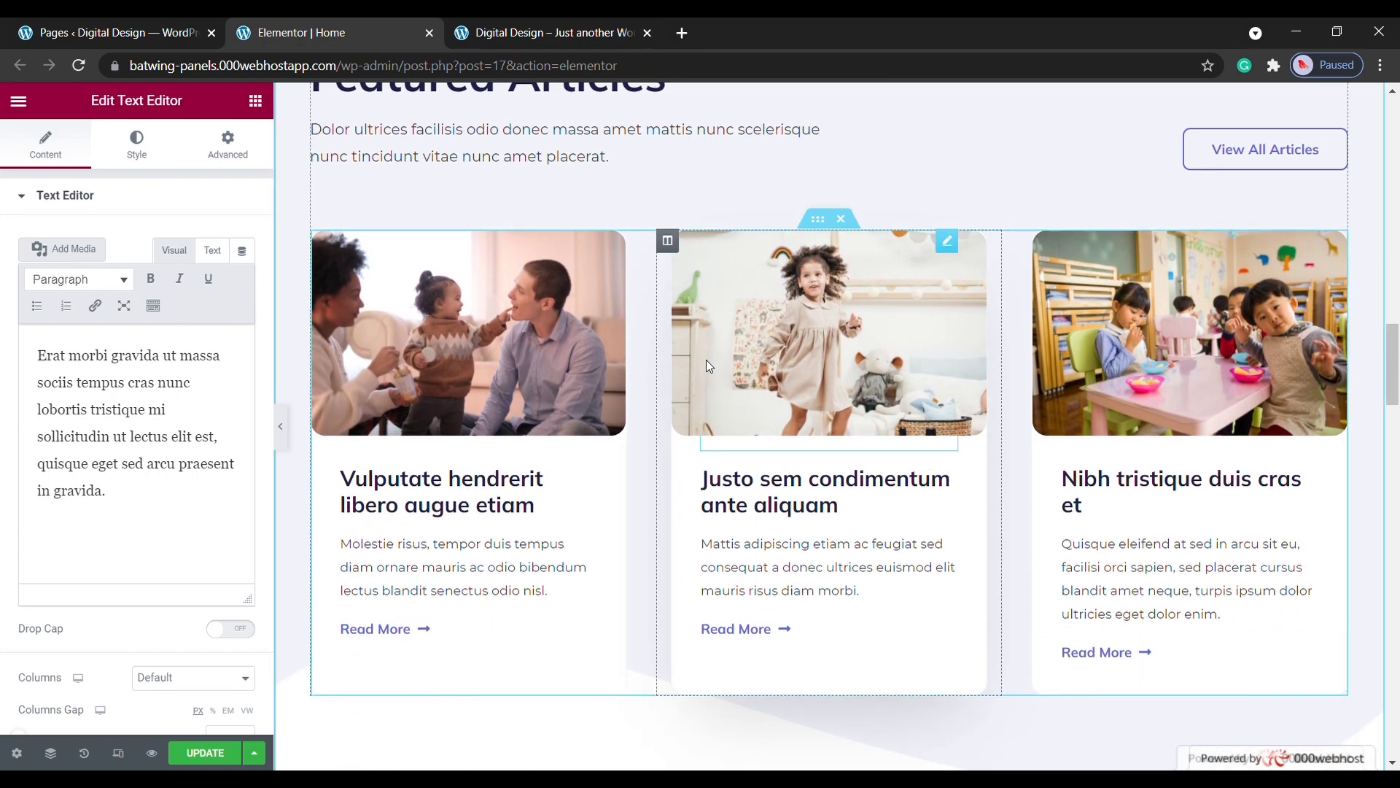
{"action": "scroll", "coordinate": [706, 361], "scroll_direction": "down", "scroll_amount": 3}
{"action": "scroll", "coordinate": [711, 365], "scroll_direction": "up", "scroll_amount": 5}
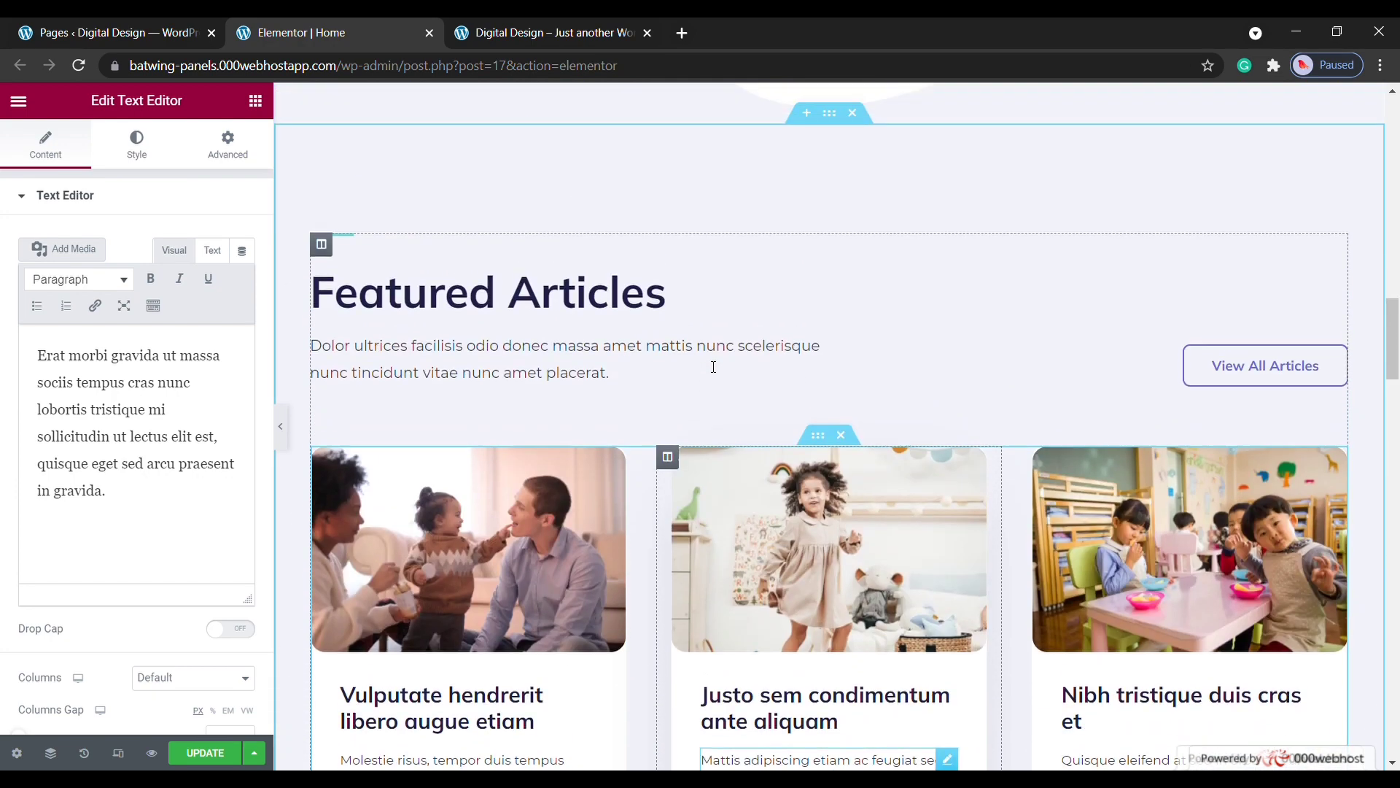
{"action": "scroll", "coordinate": [713, 367], "scroll_direction": "up", "scroll_amount": 3}
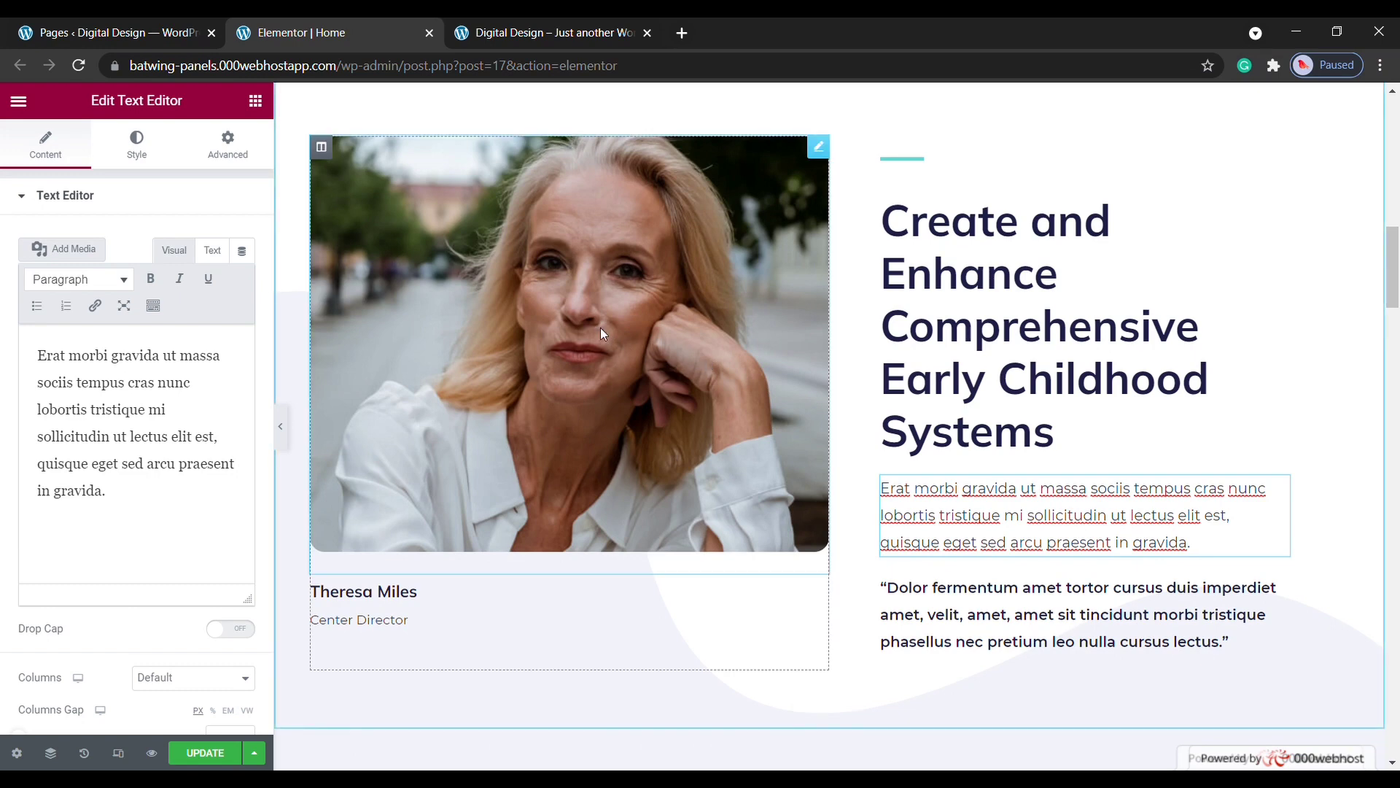
Replace the Create and Enhance portrait with women.jpg through Insert Media
{"action": "left_click", "coordinate": [601, 327]}
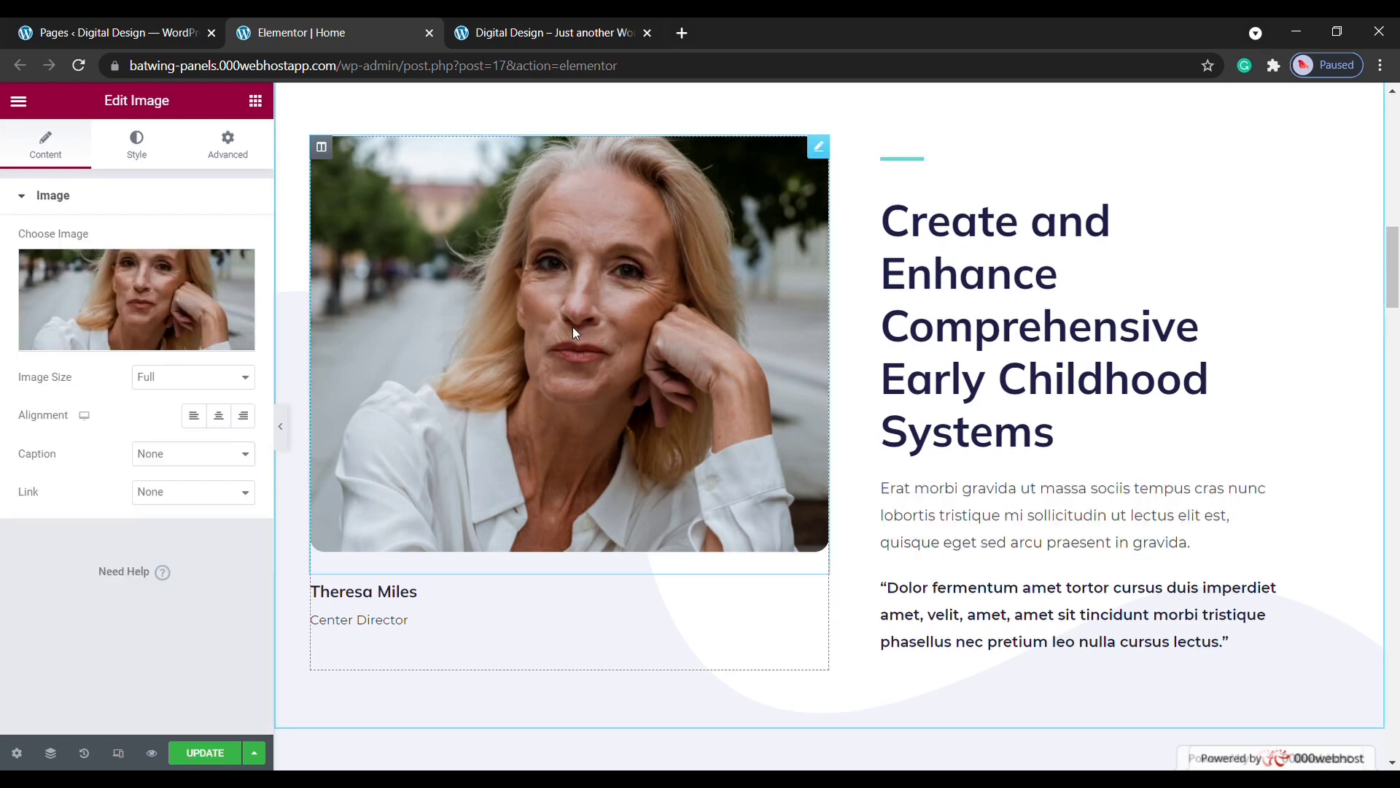
{"action": "mouse_move", "coordinate": [170, 302]}
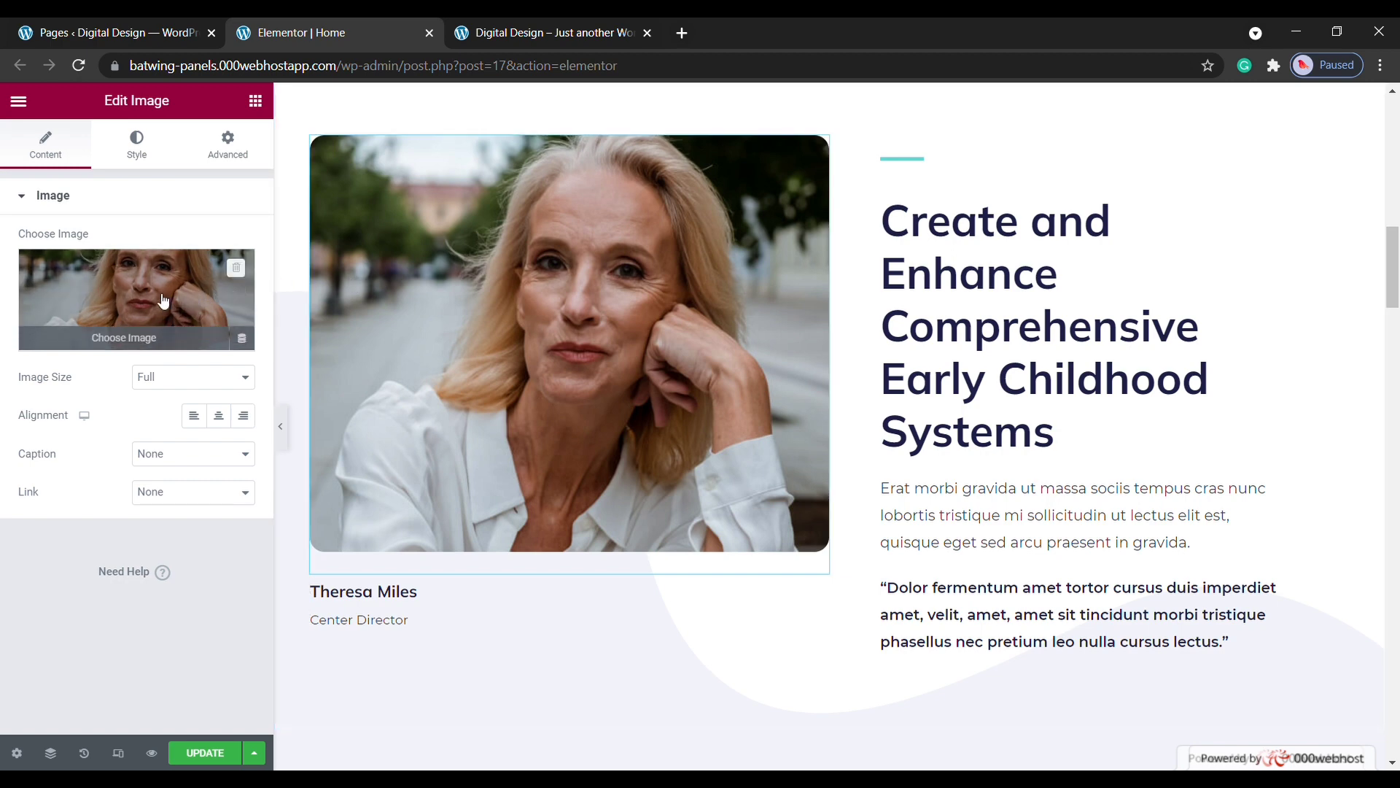
{"action": "left_click", "coordinate": [164, 300]}
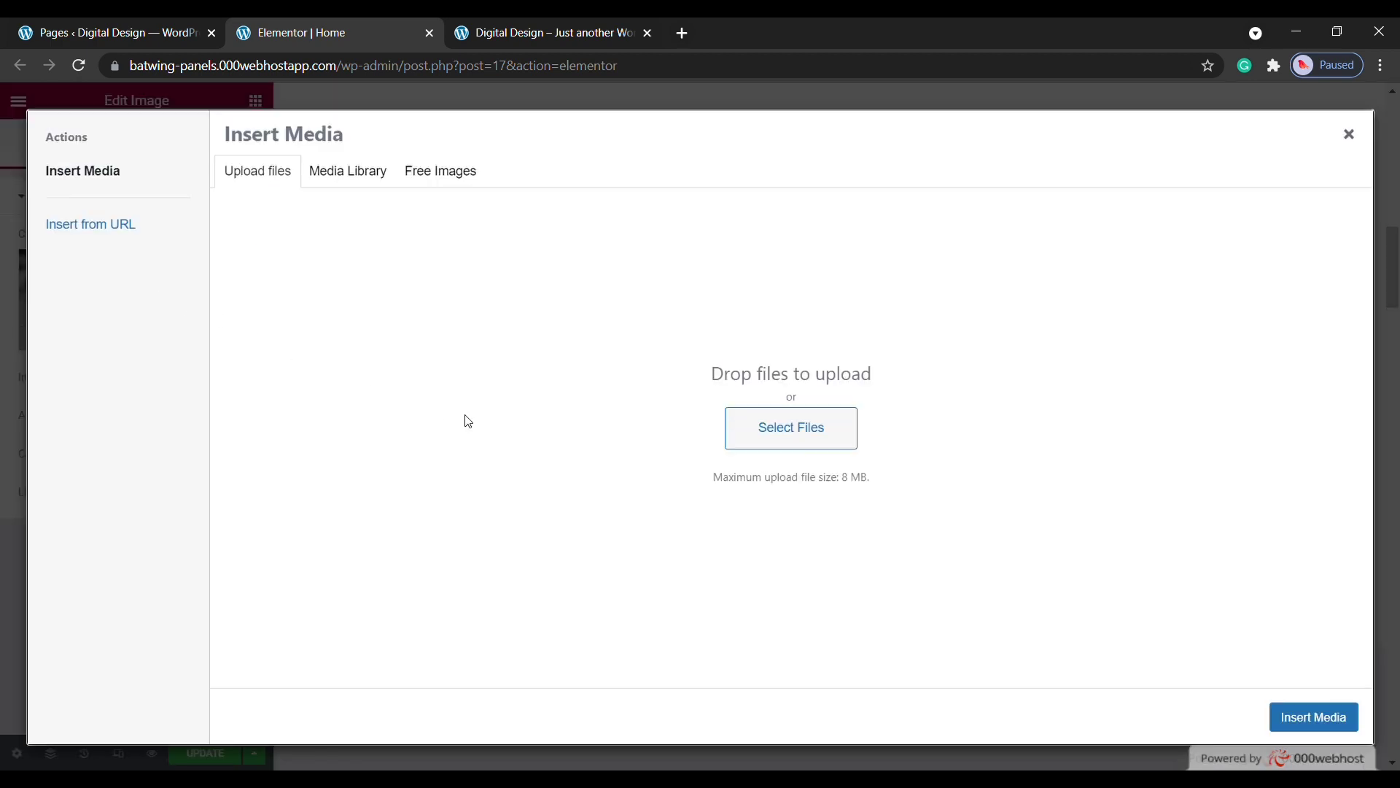
{"action": "left_click", "coordinate": [773, 446]}
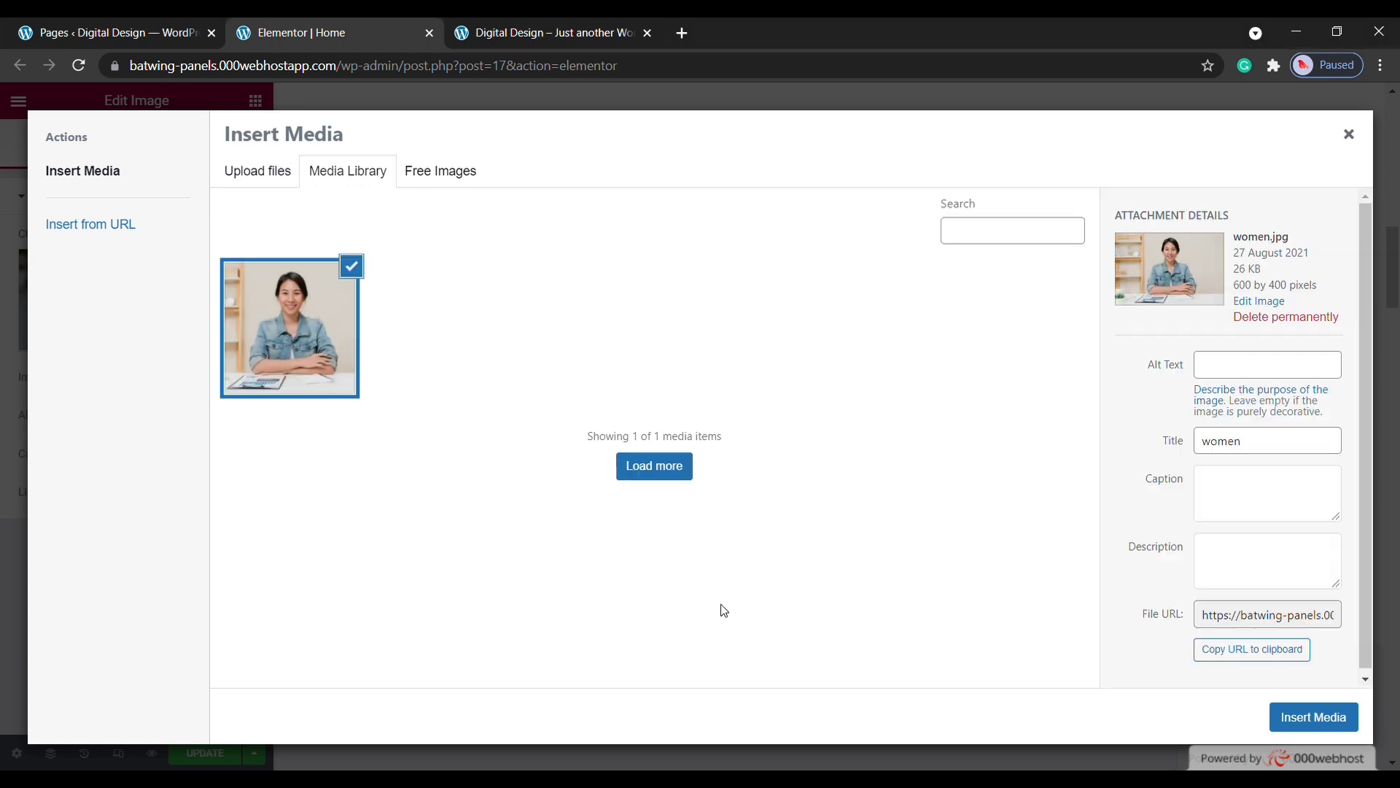
{"action": "left_click", "coordinate": [1321, 727]}
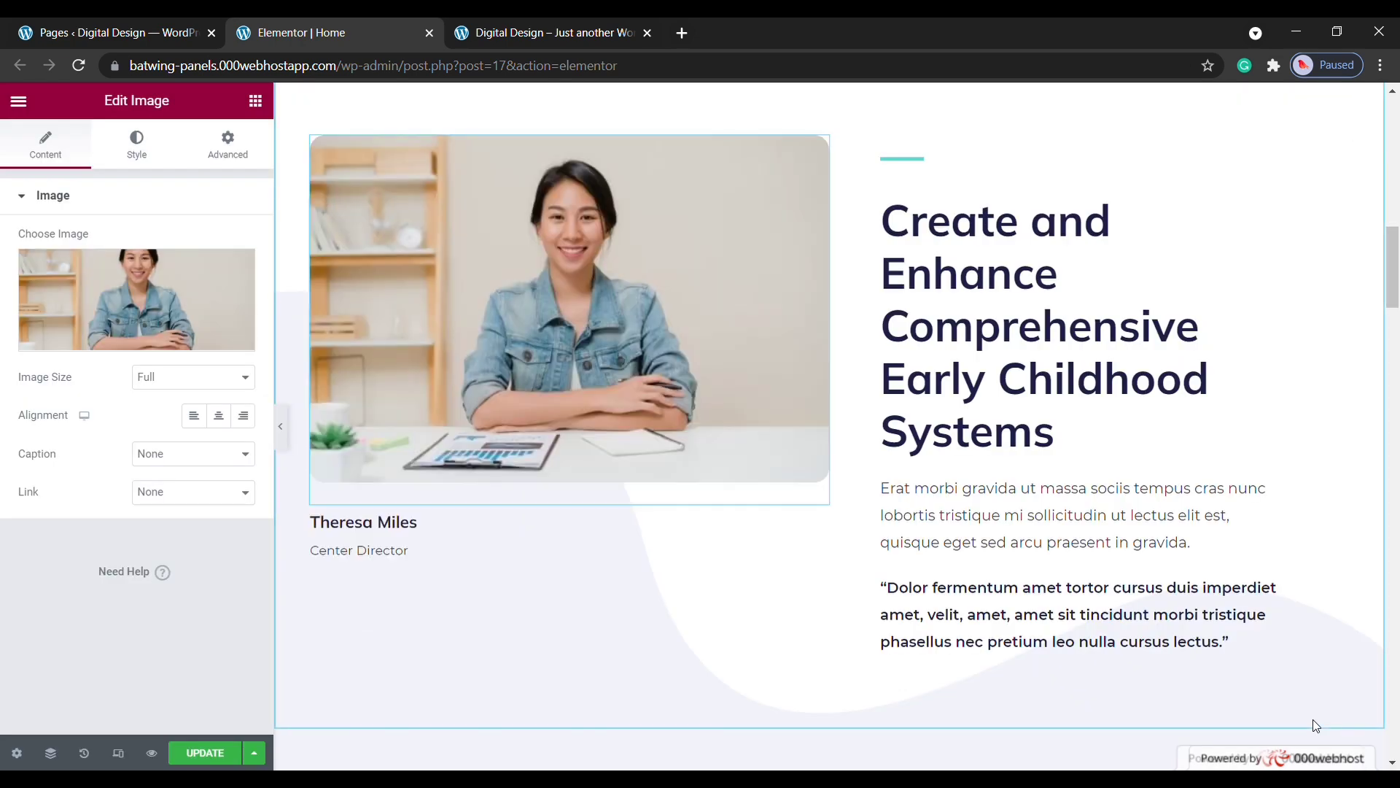
{"action": "scroll", "coordinate": [995, 479], "scroll_direction": "up", "scroll_amount": 1}
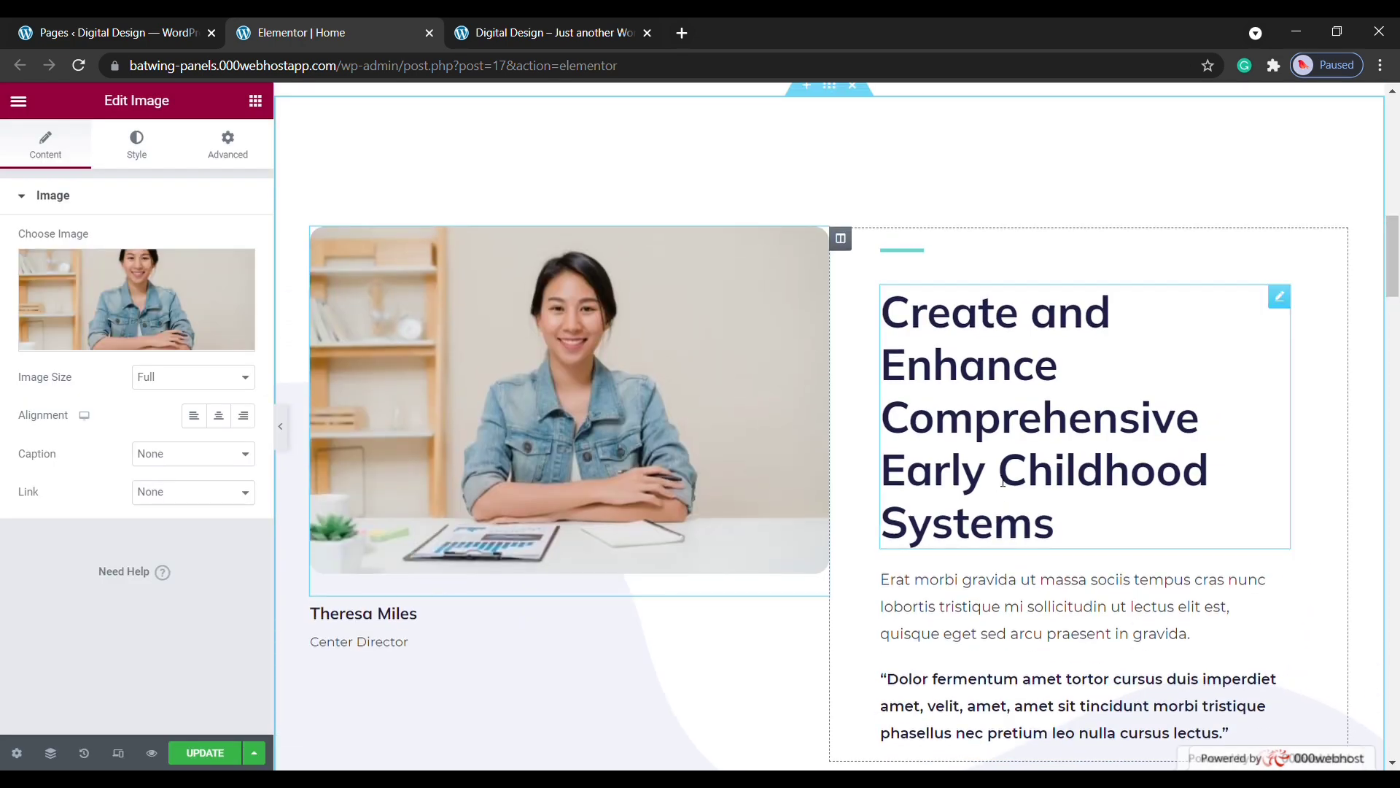
Save the home page edits with Elementor's Update button
{"action": "scroll", "coordinate": [470, 631], "scroll_direction": "up", "scroll_amount": 4}
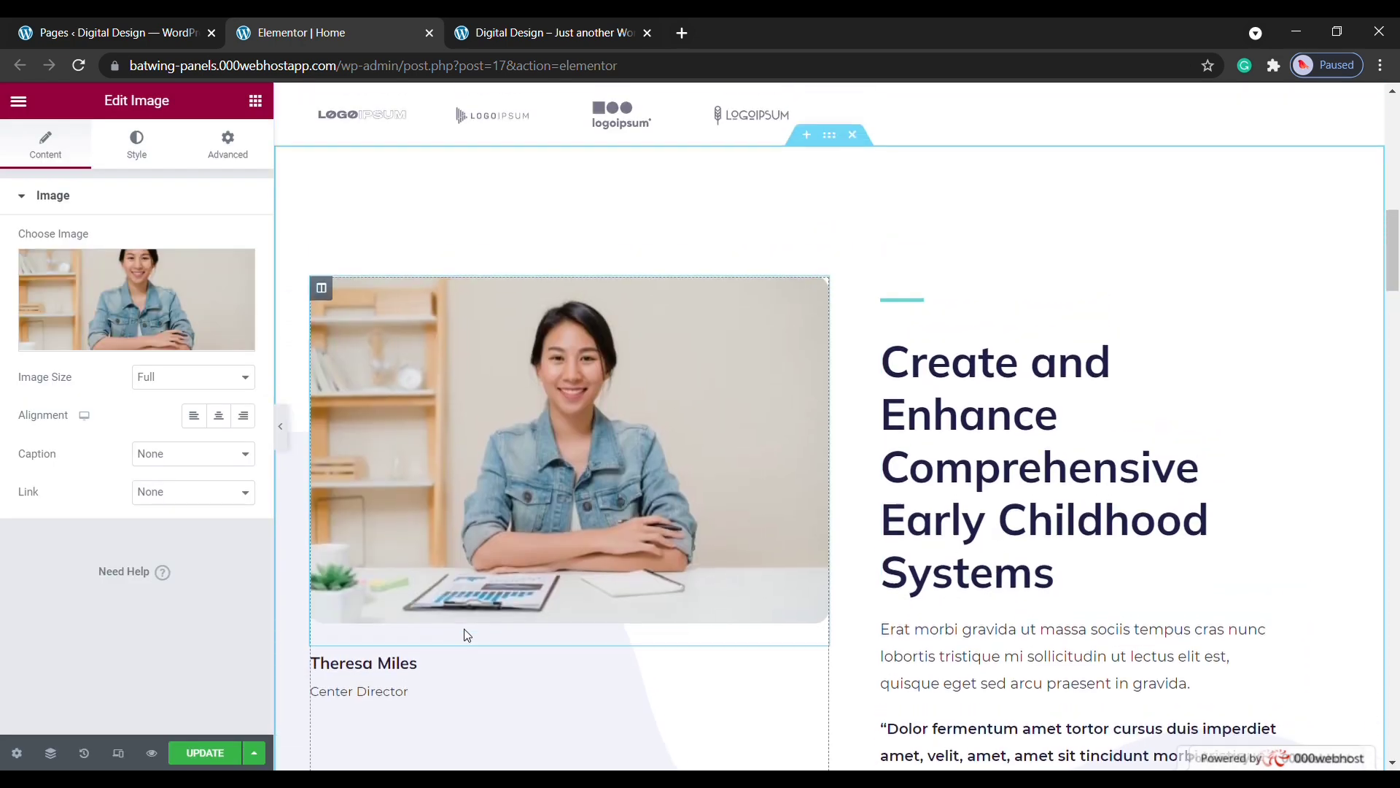
{"action": "scroll", "coordinate": [464, 631], "scroll_direction": "up", "scroll_amount": 8}
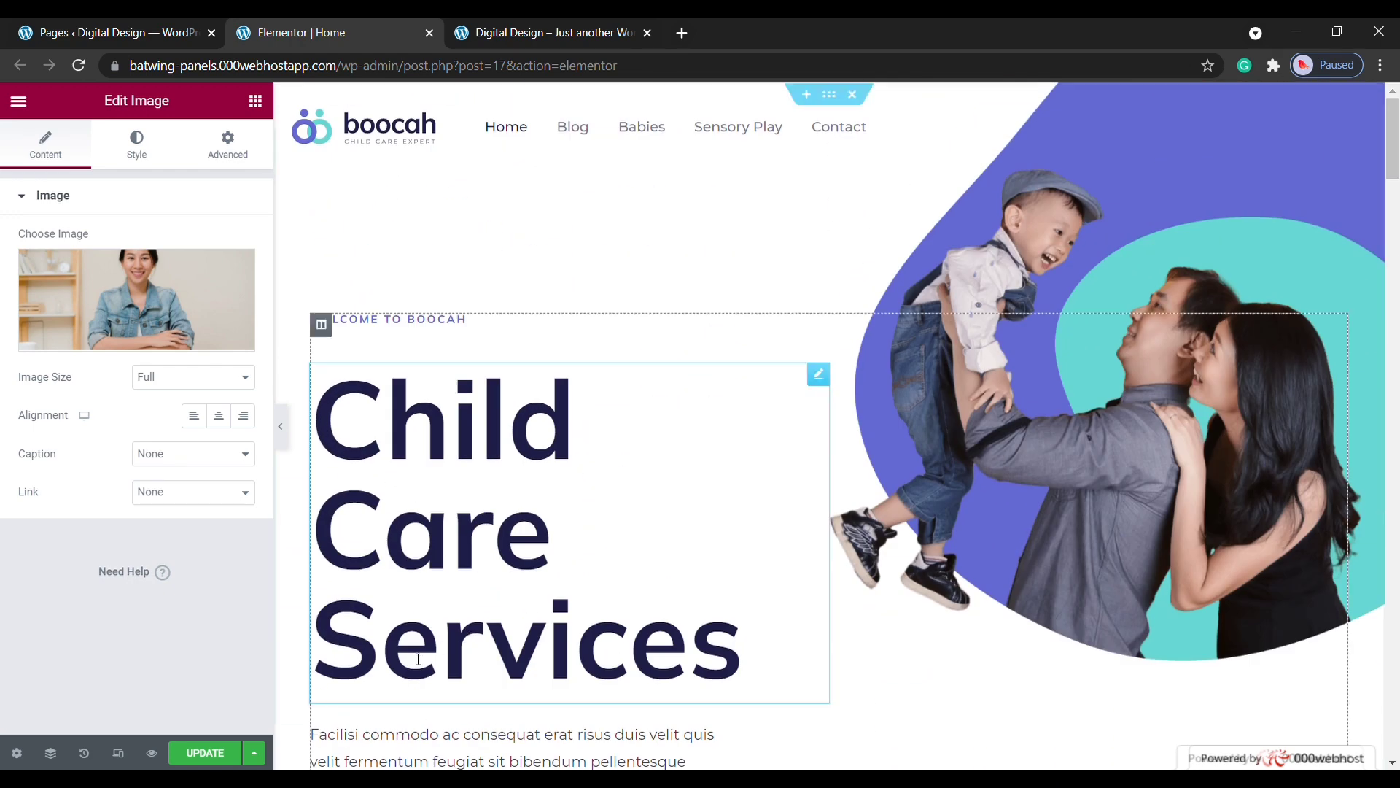
{"action": "left_click", "coordinate": [214, 758]}
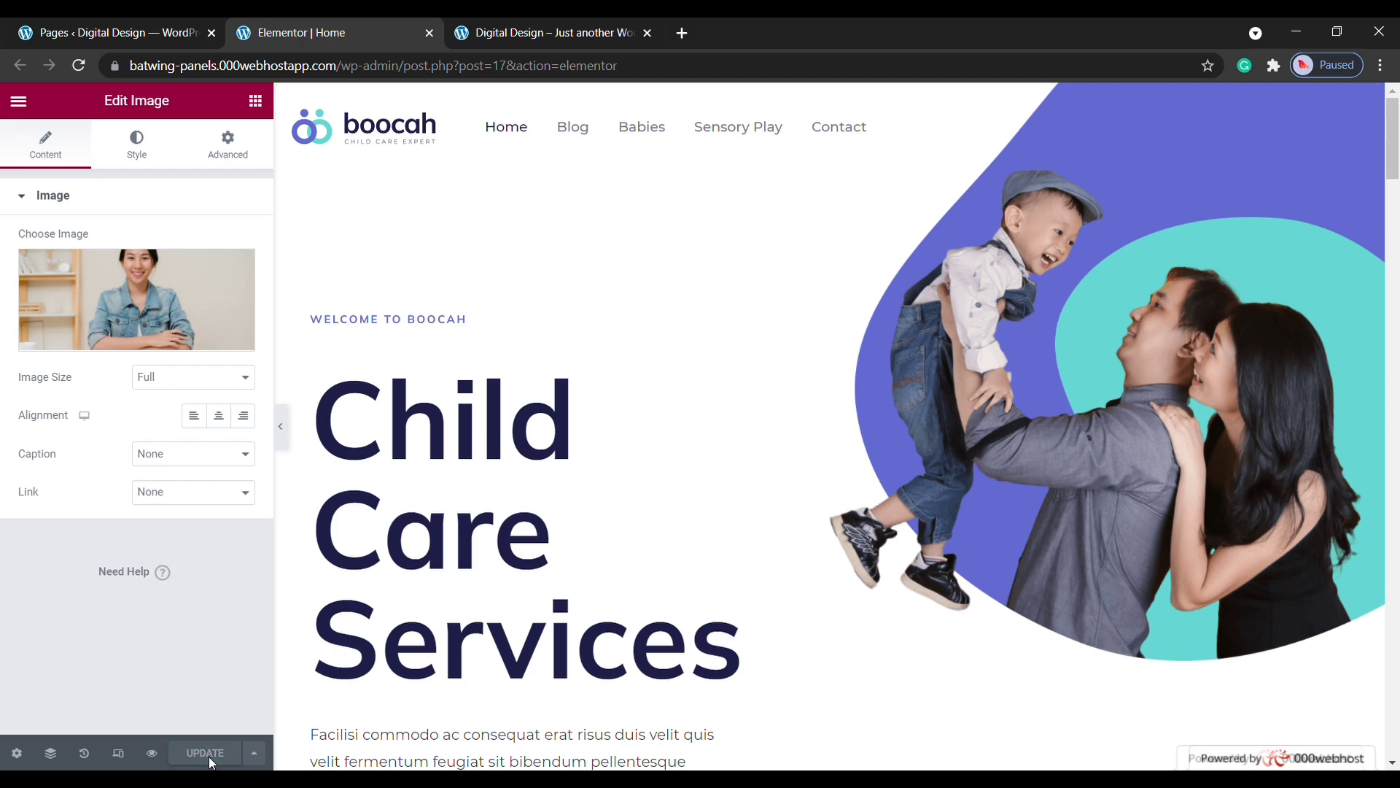
{"action": "left_click", "coordinate": [315, 603]}
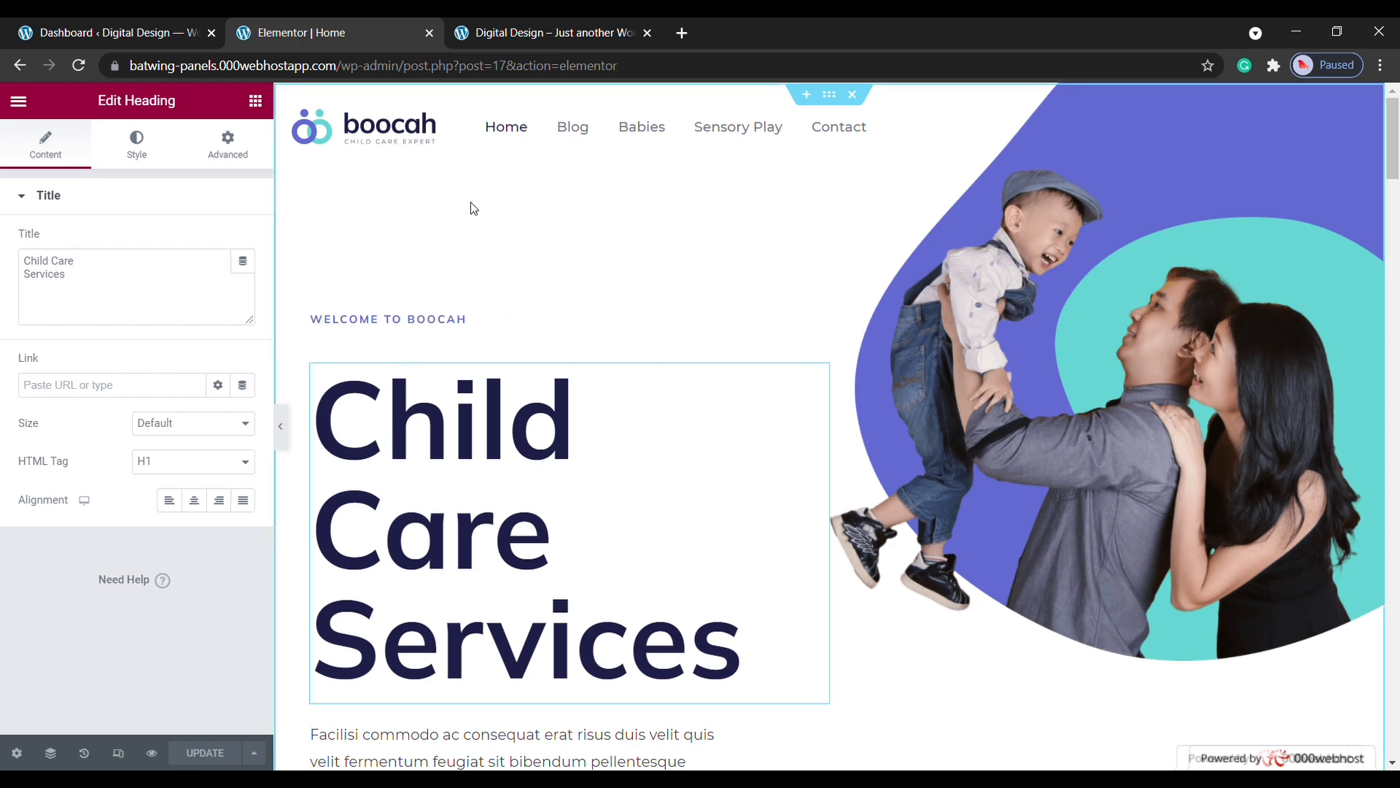
Reload the live home page and scroll through it to confirm the Call Us button and new photo
{"action": "left_click", "coordinate": [527, 37]}
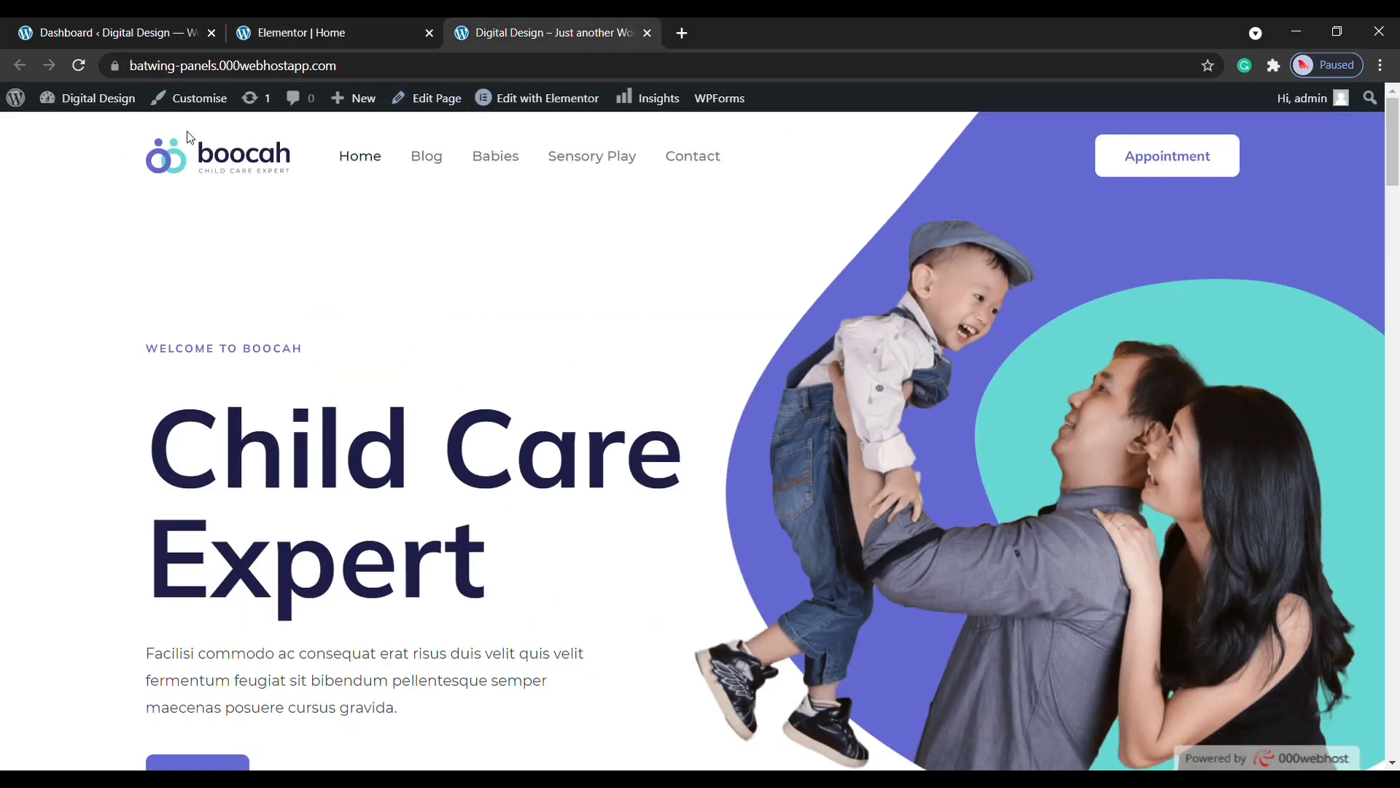
{"action": "left_click", "coordinate": [80, 71]}
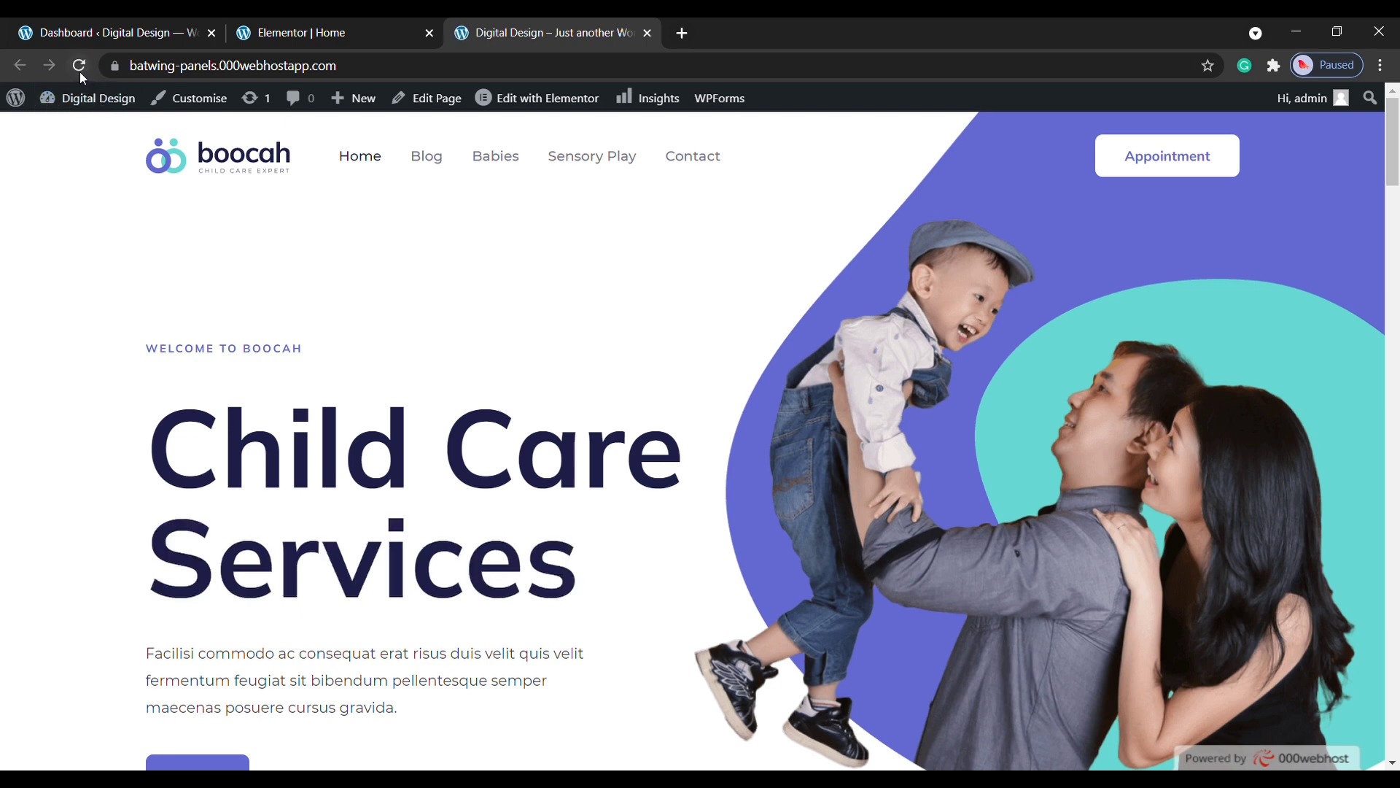
{"action": "scroll", "coordinate": [182, 240], "scroll_direction": "down", "scroll_amount": 3}
{"action": "scroll", "coordinate": [191, 253], "scroll_direction": "down", "scroll_amount": 10}
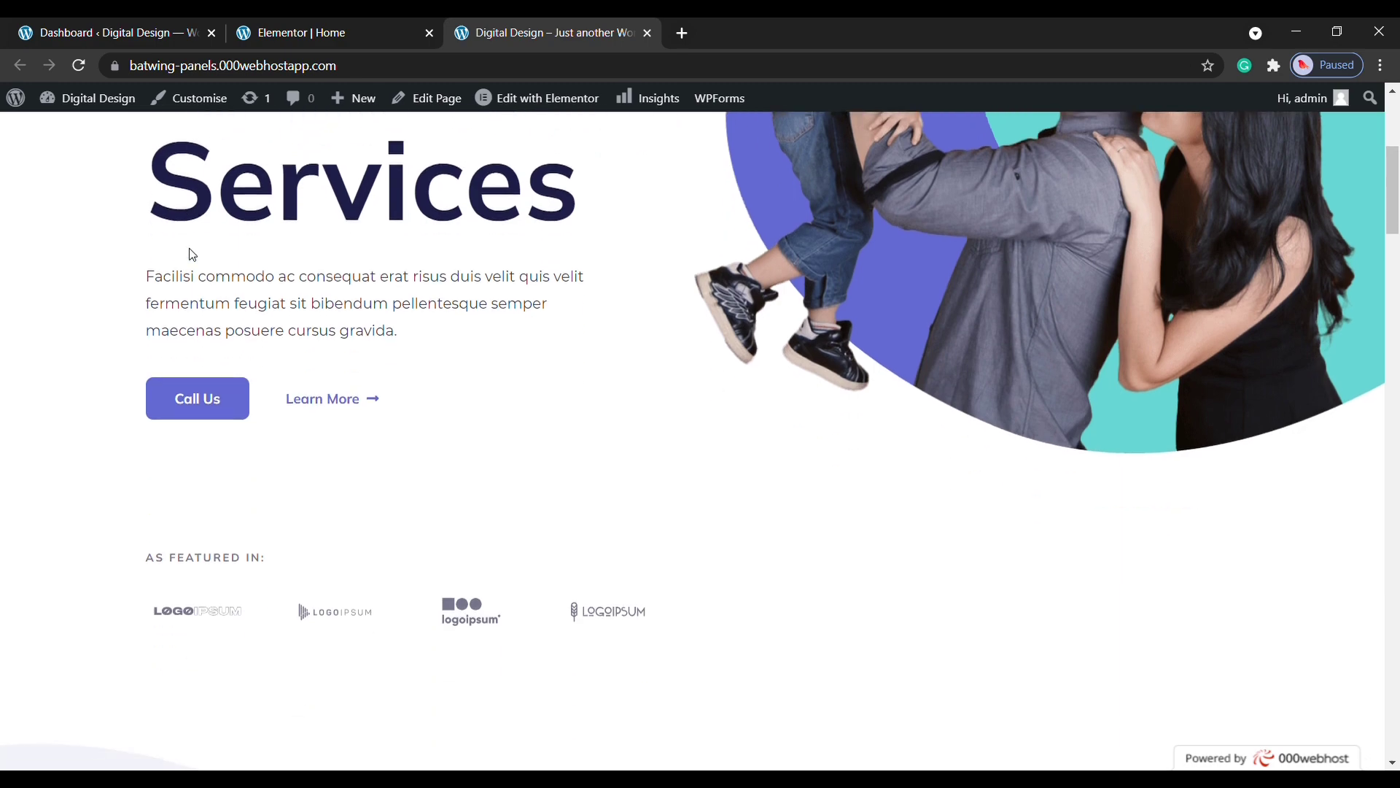
{"action": "scroll", "coordinate": [191, 253], "scroll_direction": "down", "scroll_amount": 15}
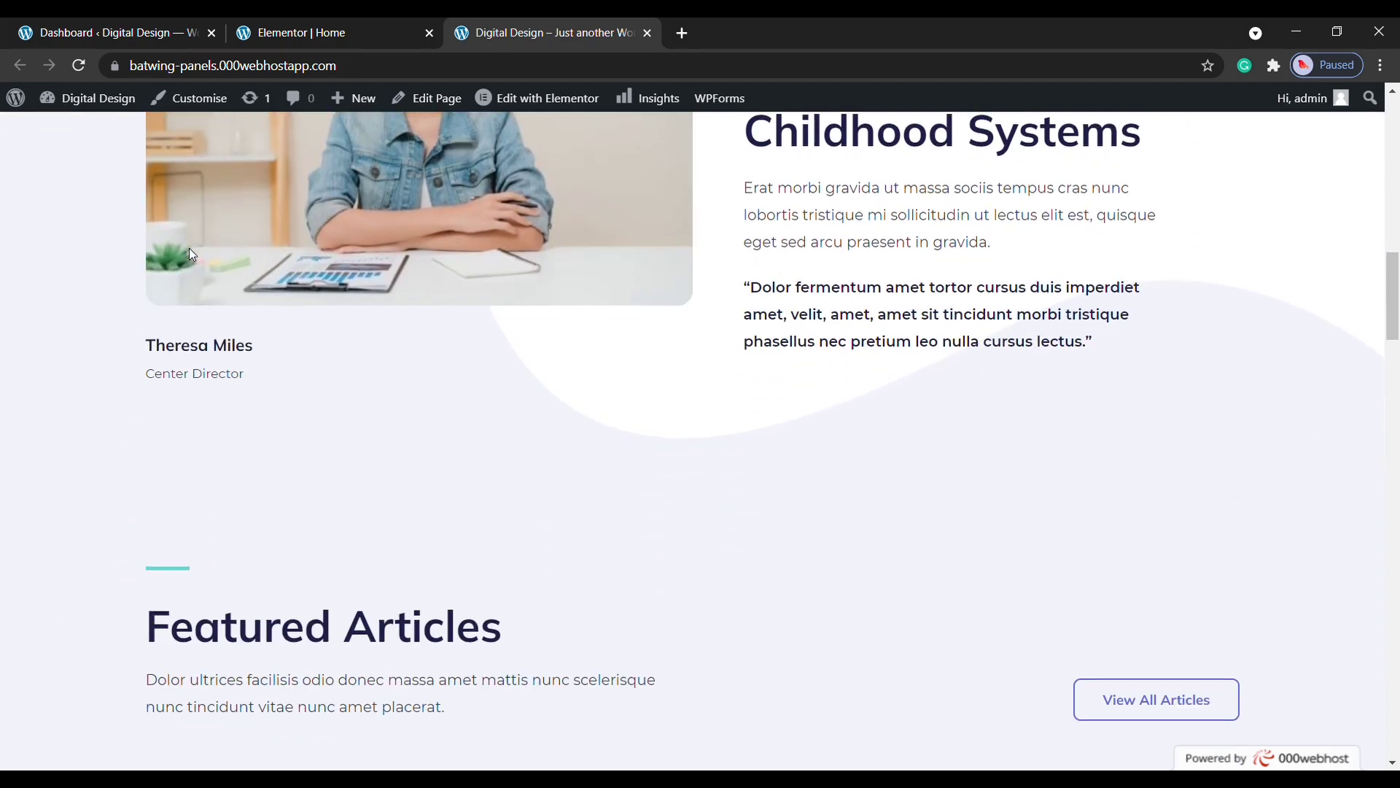
{"action": "scroll", "coordinate": [191, 253], "scroll_direction": "down", "scroll_amount": 12}
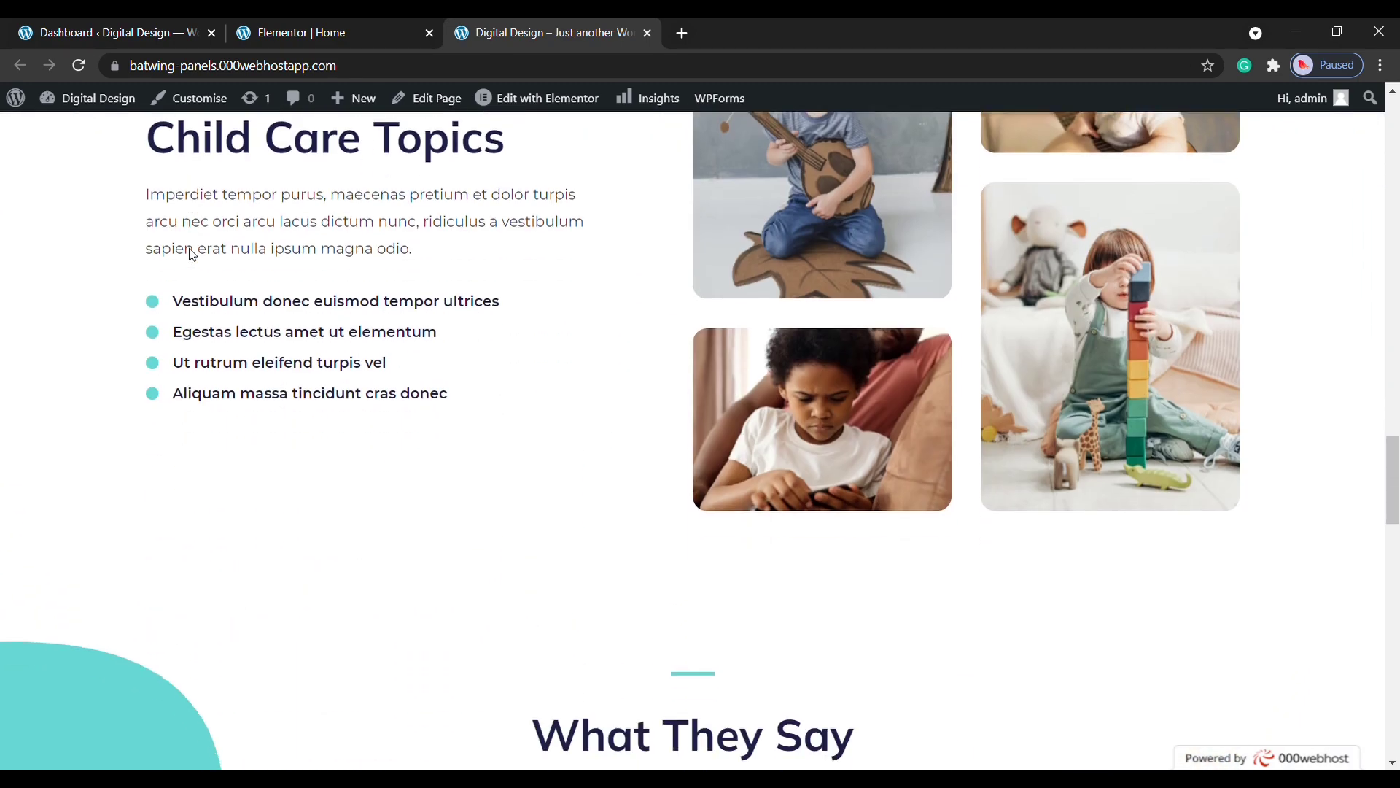
{"action": "scroll", "coordinate": [196, 255], "scroll_direction": "down", "scroll_amount": 5}
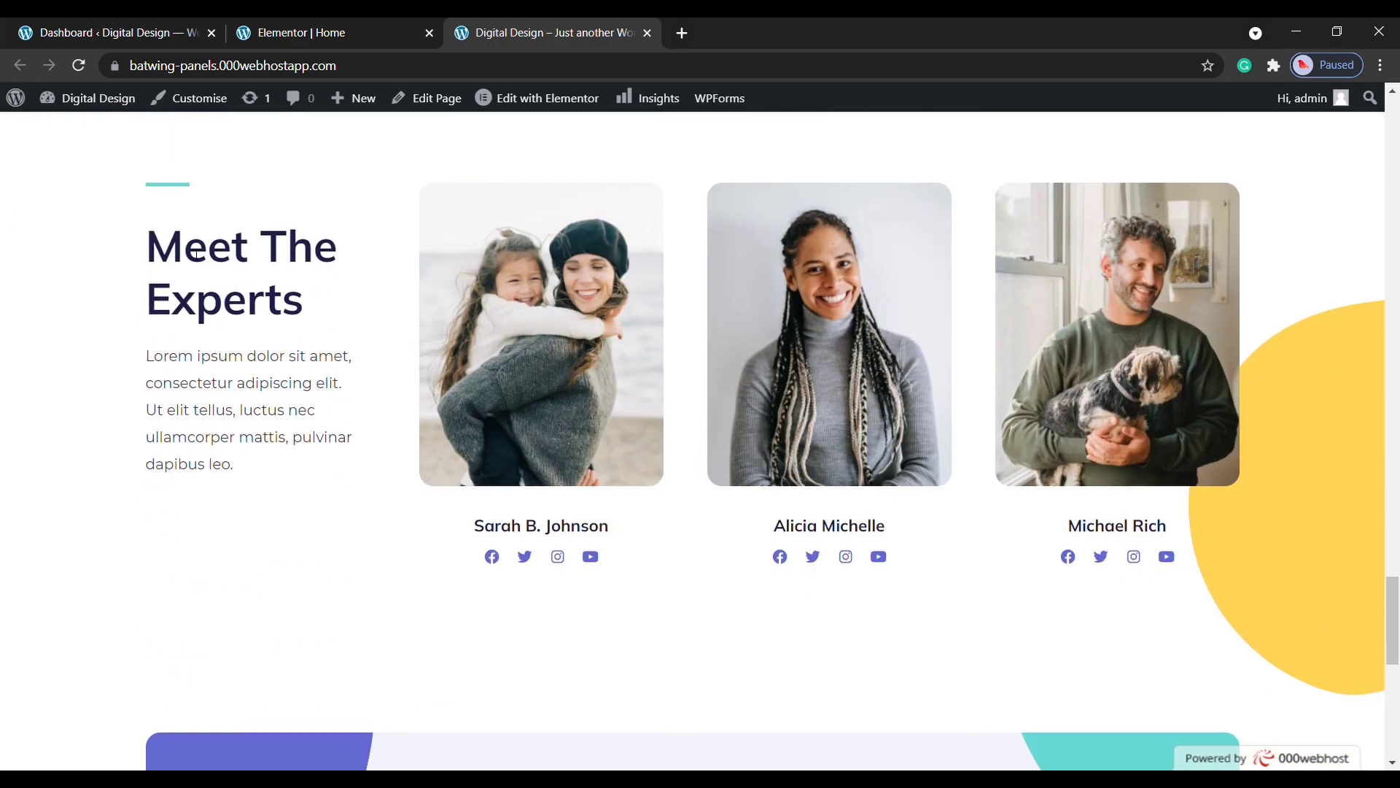
{"action": "scroll", "coordinate": [196, 254], "scroll_direction": "up", "scroll_amount": 5}
{"action": "scroll", "coordinate": [196, 254], "scroll_direction": "up", "scroll_amount": 12}
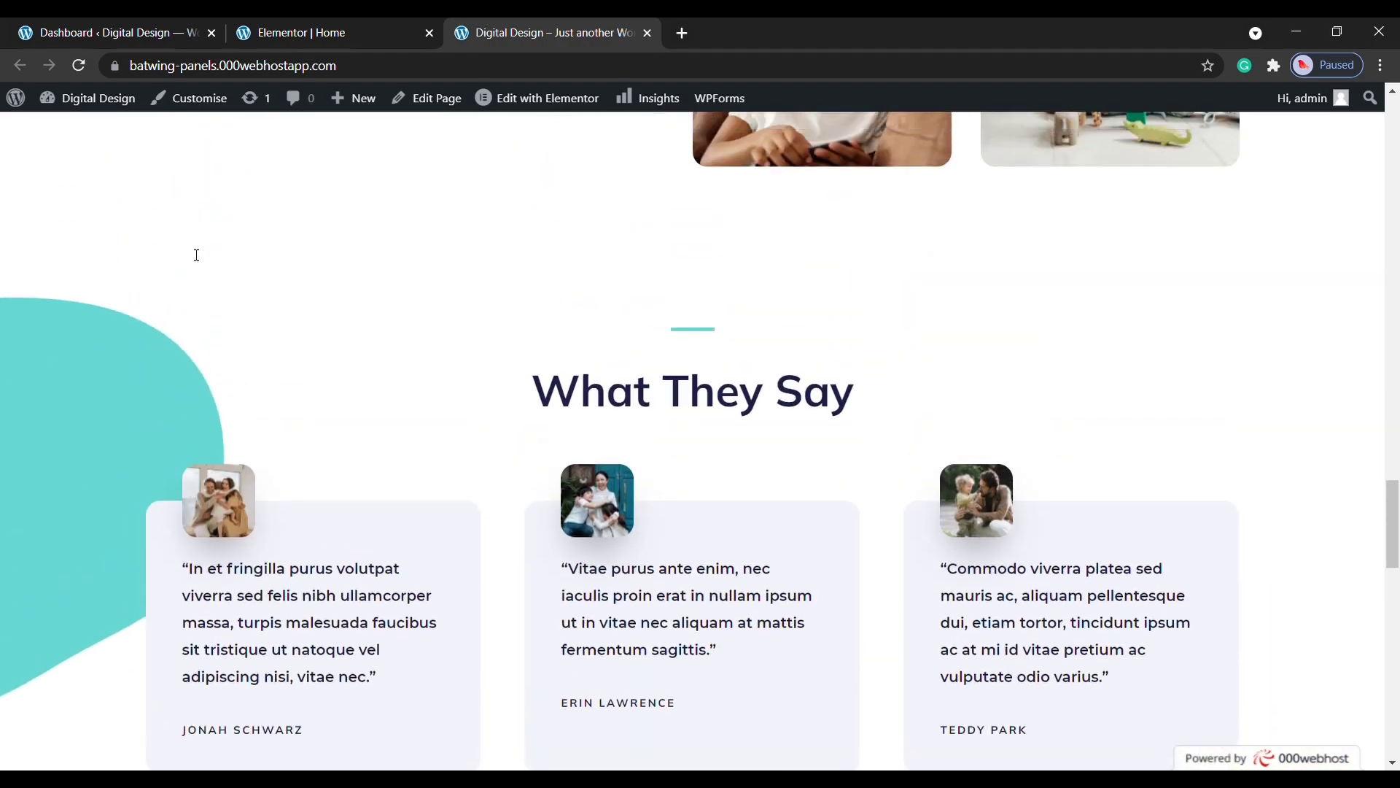
{"action": "scroll", "coordinate": [196, 255], "scroll_direction": "up", "scroll_amount": 10}
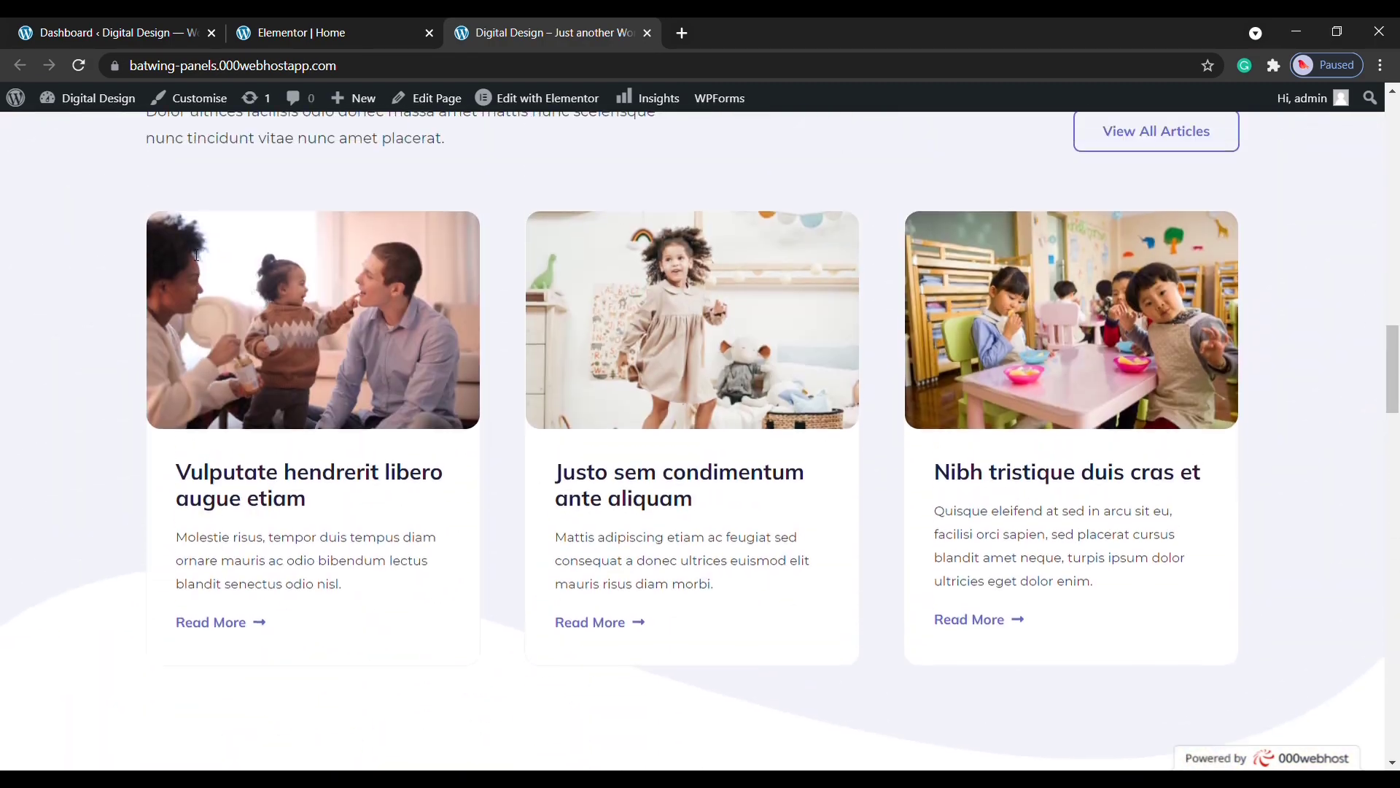
{"action": "scroll", "coordinate": [196, 255], "scroll_direction": "up", "scroll_amount": 8}
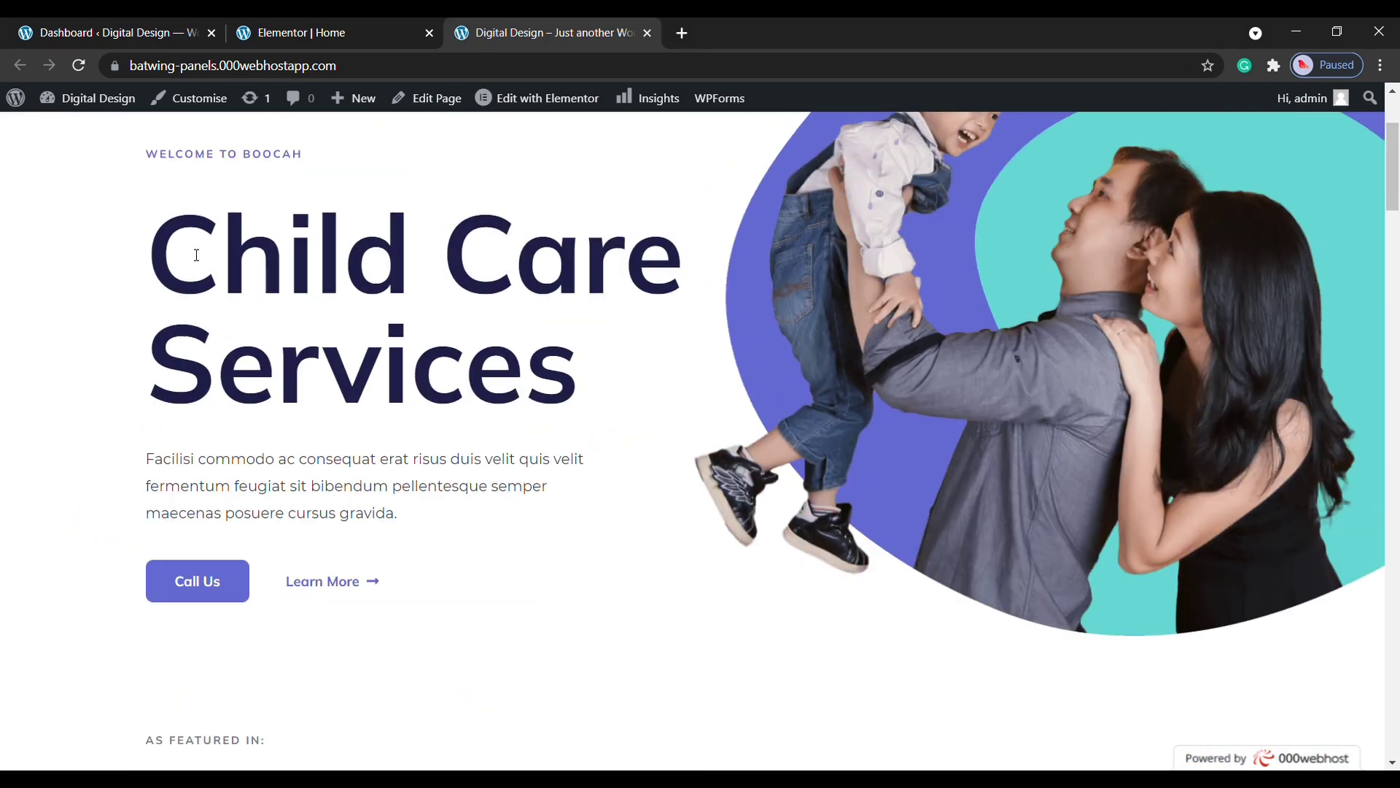